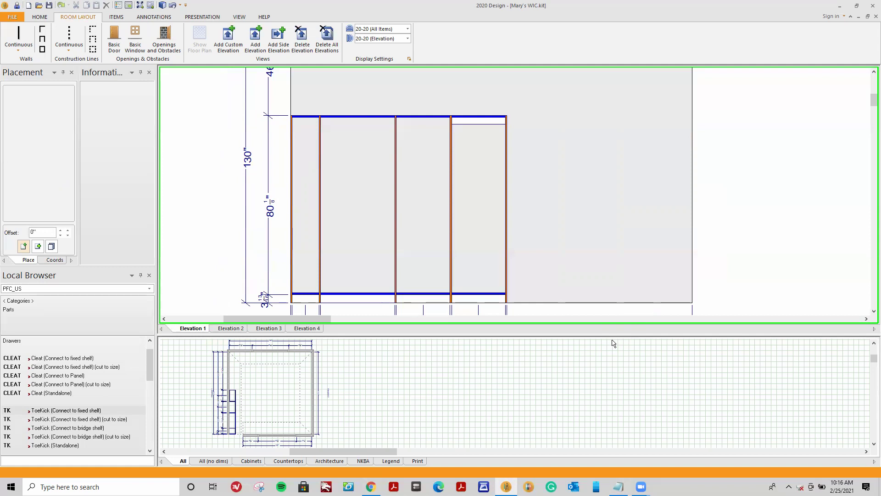
Enlarge the floor plan view until the whole room is clearly visible
{"action": "left_click_drag", "start_coordinate": [579, 336], "coordinate": [564, 134]}
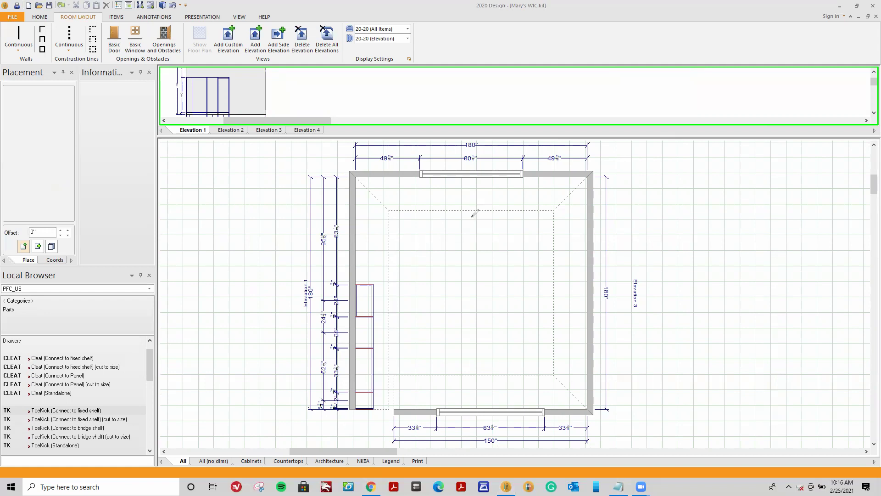
{"action": "mouse_move", "coordinate": [434, 190]}
{"action": "left_mouse_down"}
{"action": "mouse_move", "coordinate": [402, 148]}
{"action": "mouse_move", "coordinate": [334, 169]}
{"action": "mouse_move", "coordinate": [343, 233]}
{"action": "mouse_move", "coordinate": [420, 226]}
{"action": "mouse_move", "coordinate": [428, 189]}
{"action": "left_mouse_up"}
{"action": "mouse_move", "coordinate": [649, 166]}
{"action": "left_mouse_down"}
{"action": "mouse_move", "coordinate": [510, 182]}
{"action": "mouse_move", "coordinate": [565, 260]}
{"action": "mouse_move", "coordinate": [664, 189]}
{"action": "mouse_move", "coordinate": [624, 159]}
{"action": "left_mouse_up"}
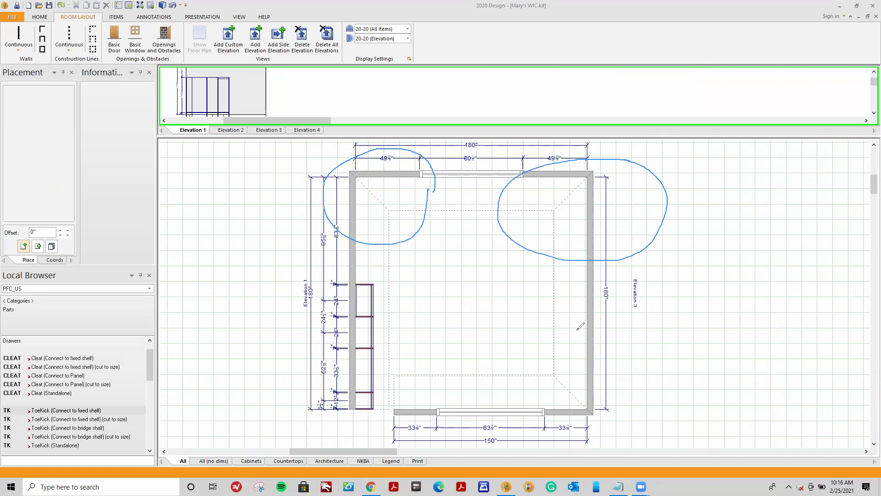
{"action": "mouse_move", "coordinate": [613, 384]}
{"action": "left_mouse_down"}
{"action": "mouse_move", "coordinate": [490, 402]}
{"action": "mouse_move", "coordinate": [598, 449]}
{"action": "mouse_move", "coordinate": [618, 381]}
{"action": "left_mouse_up"}
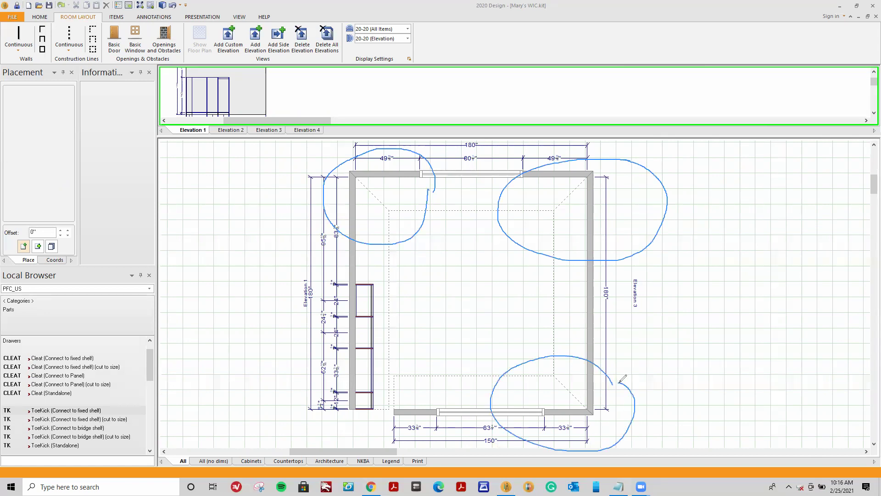
{"action": "key", "text": "e"}
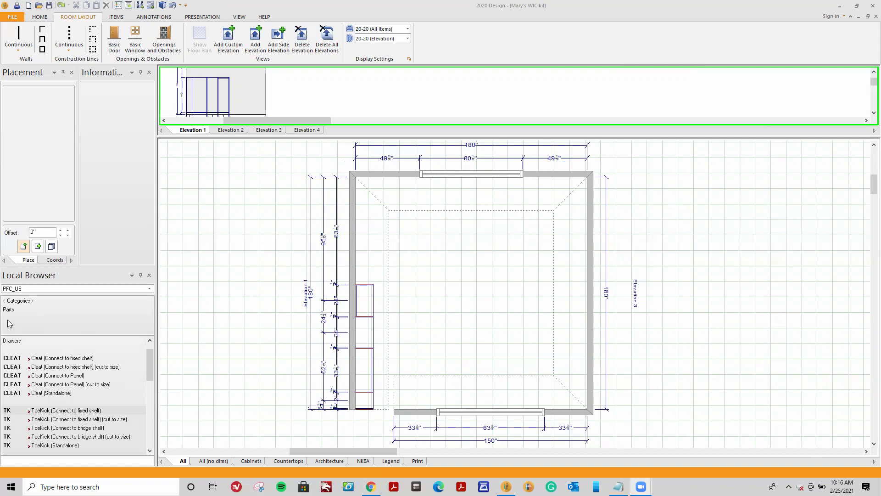
Choose the Tall Corner Module from the closet modules and open its attributes for the corner between the Elevation 1 and Elevation 2 walls
{"action": "left_click", "coordinate": [9, 302]}
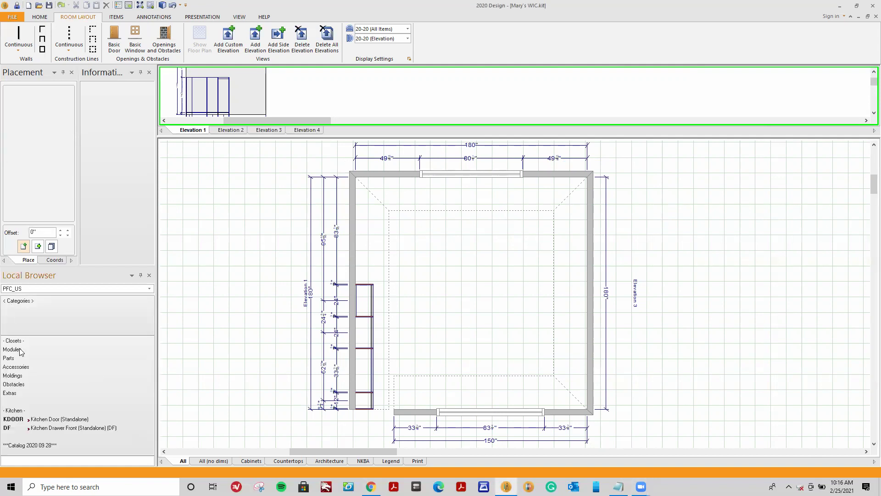
{"action": "left_click", "coordinate": [21, 348]}
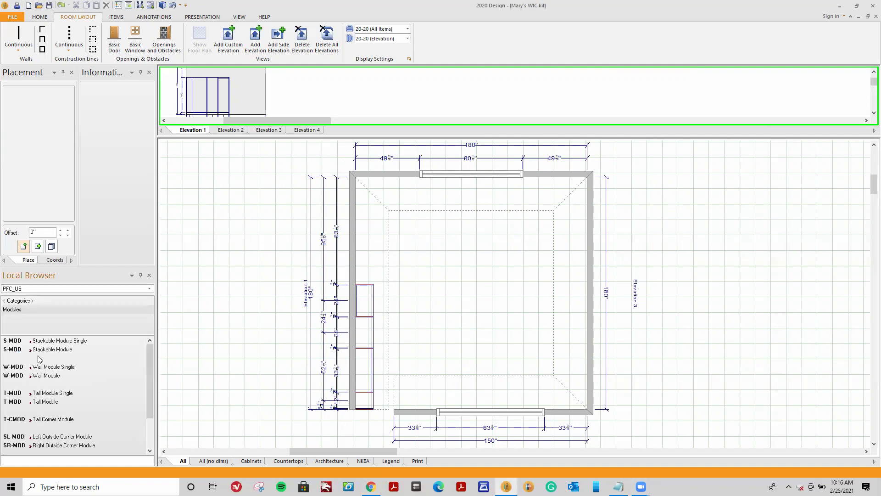
{"action": "left_click", "coordinate": [38, 419]}
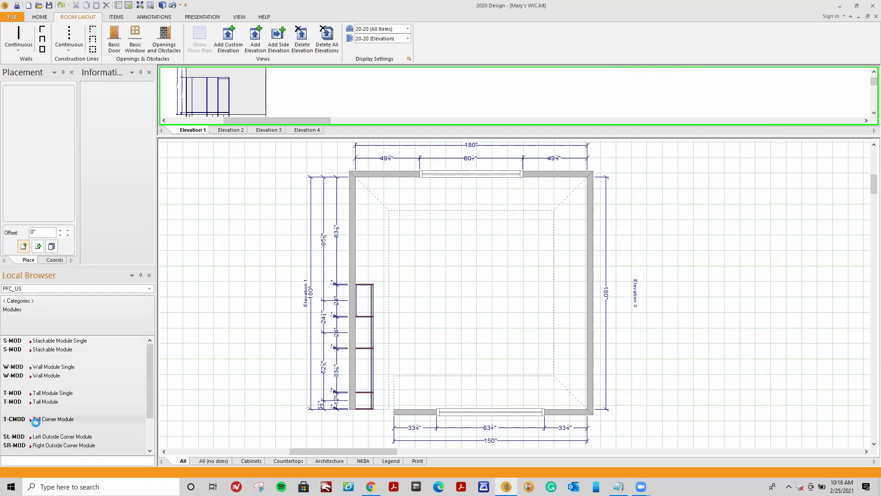
{"action": "left_click_drag", "start_coordinate": [38, 422], "coordinate": [382, 195]}
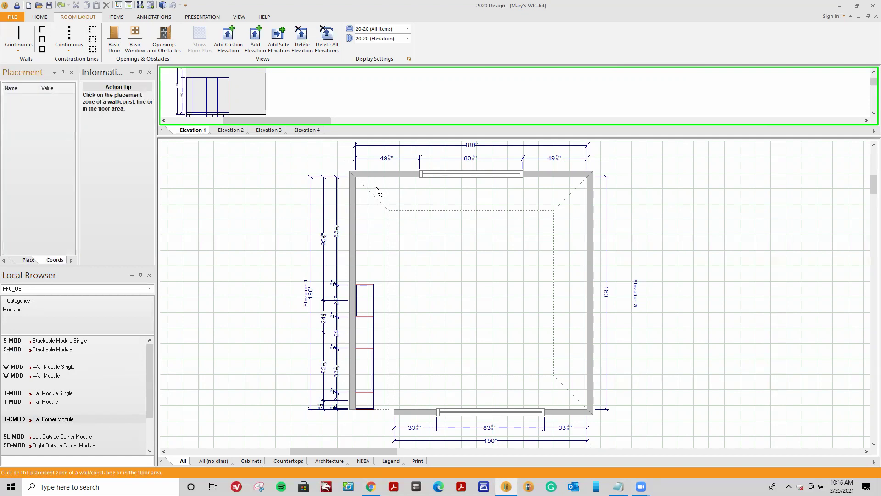
{"action": "left_click", "coordinate": [376, 201]}
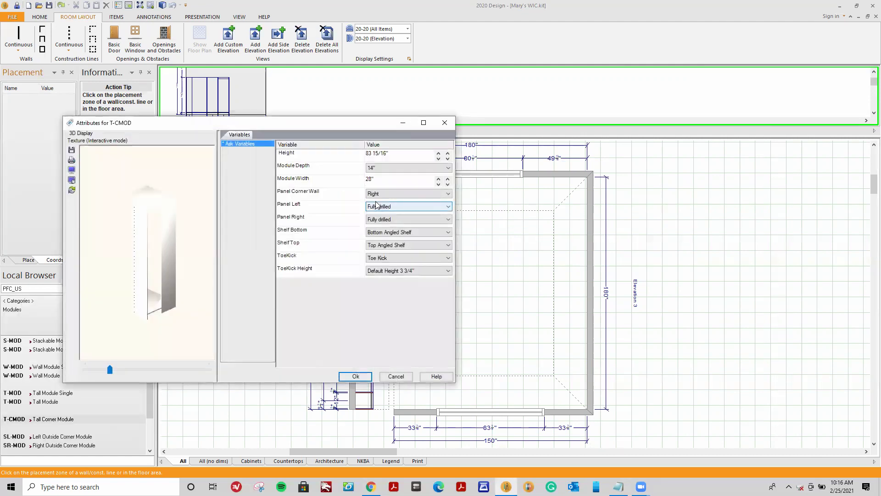
{"action": "left_click_drag", "start_coordinate": [286, 125], "coordinate": [331, 113]}
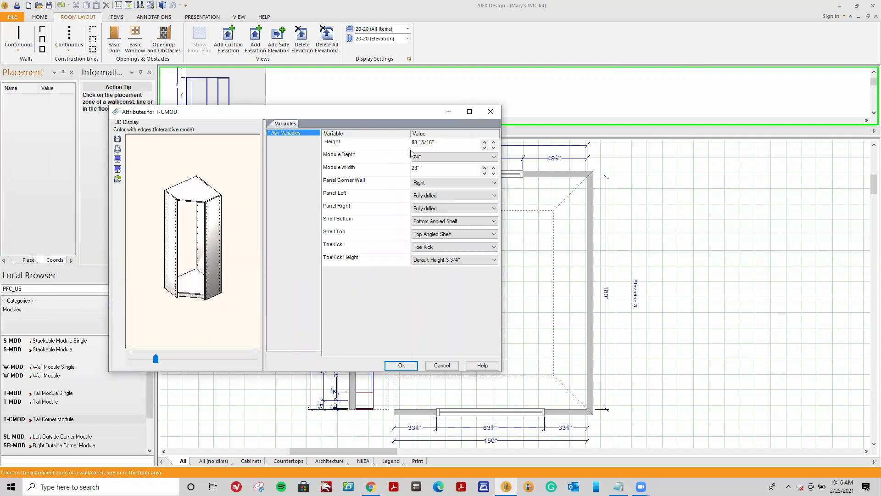
Try module heights up to 87 11/16" and down to 75 1/8", and restore the height to 83 15/16"
{"action": "left_click", "coordinate": [484, 143]}
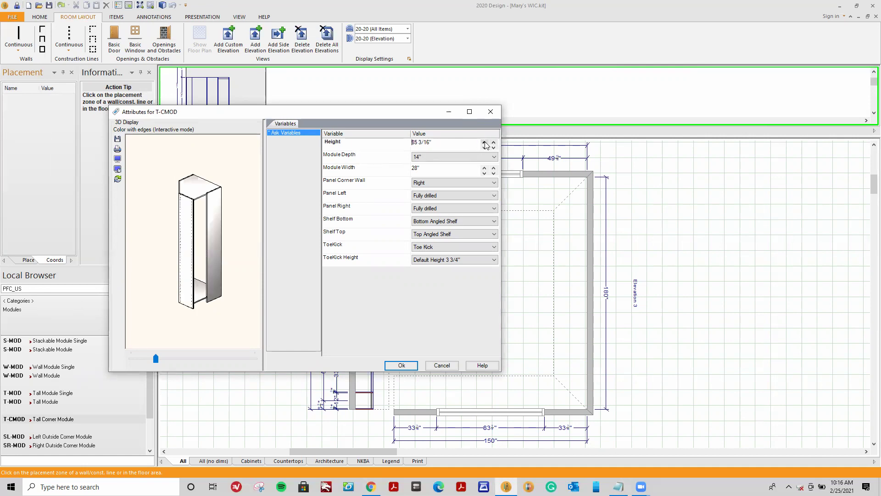
{"action": "left_click", "coordinate": [485, 144]}
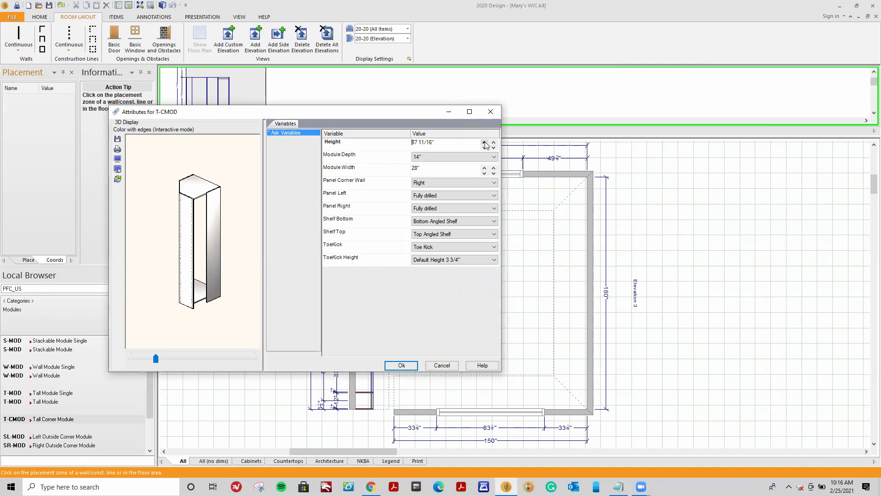
{"action": "left_click", "coordinate": [485, 147]}
{"action": "left_click", "coordinate": [485, 148]}
{"action": "left_click", "coordinate": [484, 147]}
{"action": "left_click", "coordinate": [485, 147]}
{"action": "left_click", "coordinate": [484, 147]}
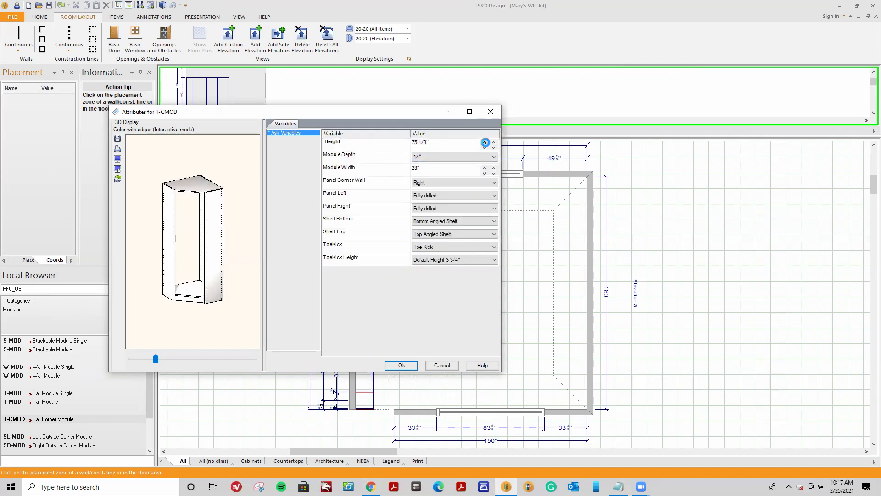
{"action": "left_click", "coordinate": [484, 142]}
{"action": "left_click", "coordinate": [485, 142]}
{"action": "left_click", "coordinate": [485, 143]}
{"action": "left_click", "coordinate": [485, 142]}
{"action": "left_click", "coordinate": [485, 142]}
{"action": "left_click", "coordinate": [485, 142]}
{"action": "left_click", "coordinate": [485, 142]}
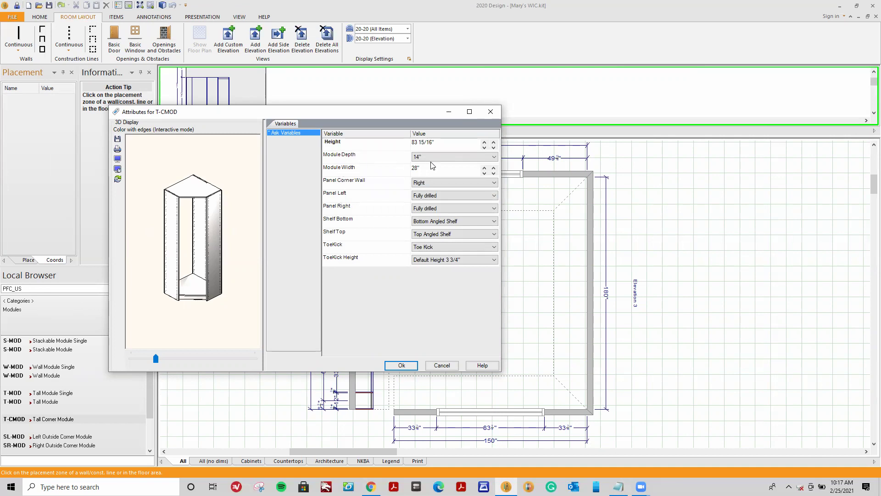
Try a corner module width of 20" and inspect its narrow opening in the 3D preview
{"action": "left_click_drag", "start_coordinate": [392, 114], "coordinate": [187, 214]}
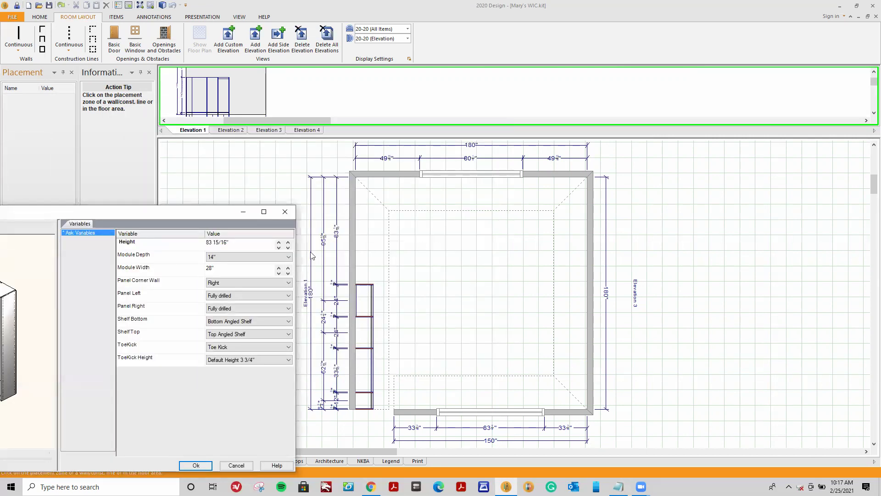
{"action": "left_click_drag", "start_coordinate": [222, 212], "coordinate": [521, 121]}
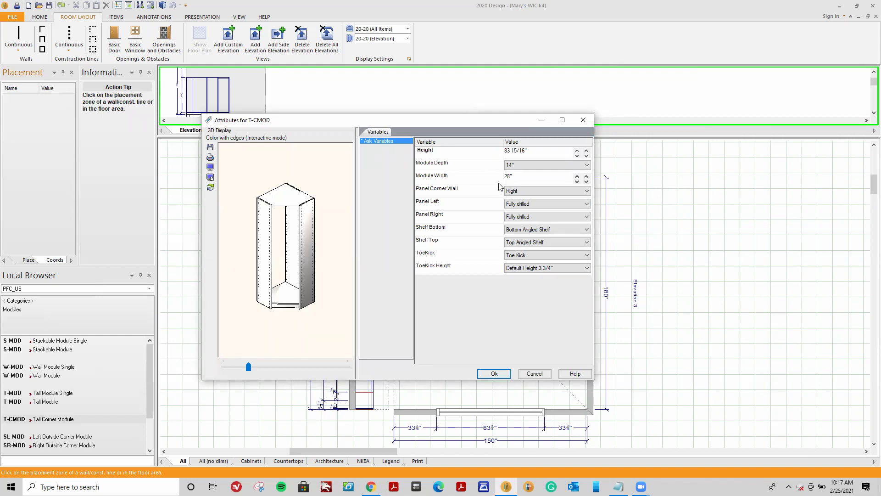
{"action": "left_click", "coordinate": [577, 182]}
{"action": "left_click", "coordinate": [576, 181]}
{"action": "left_click", "coordinate": [577, 182]}
{"action": "left_click", "coordinate": [576, 181]}
{"action": "left_click", "coordinate": [576, 182]}
{"action": "left_click", "coordinate": [576, 182]}
{"action": "left_click", "coordinate": [576, 182]}
{"action": "left_click", "coordinate": [576, 181]}
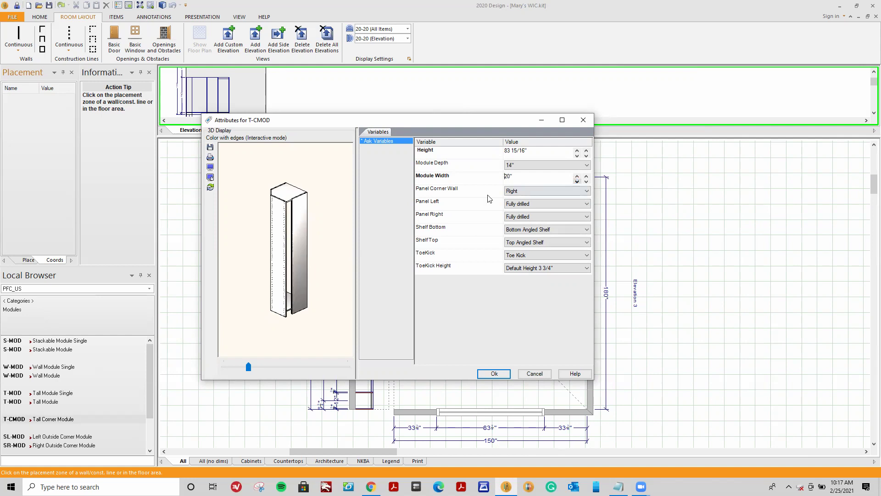
{"action": "left_click_drag", "start_coordinate": [256, 271], "coordinate": [295, 280]}
{"action": "scroll", "coordinate": [294, 280], "scroll_direction": "up", "scroll_amount": 5}
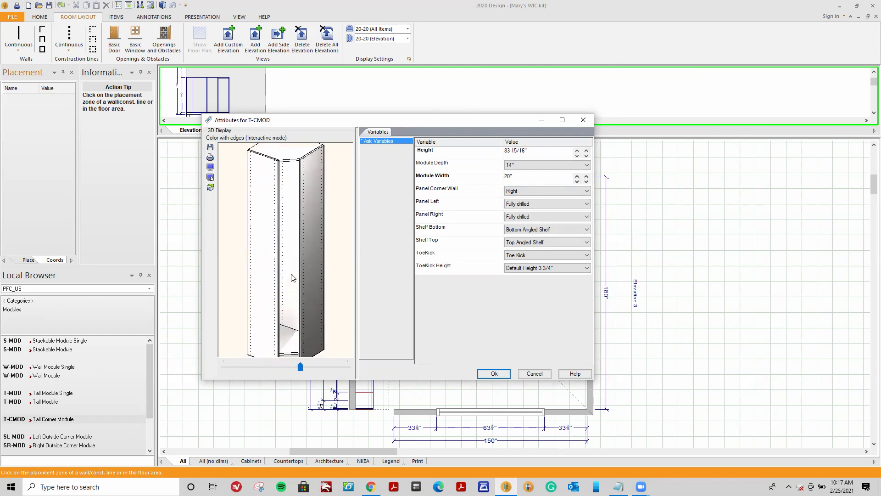
{"action": "scroll", "coordinate": [294, 285], "scroll_direction": "down", "scroll_amount": 1}
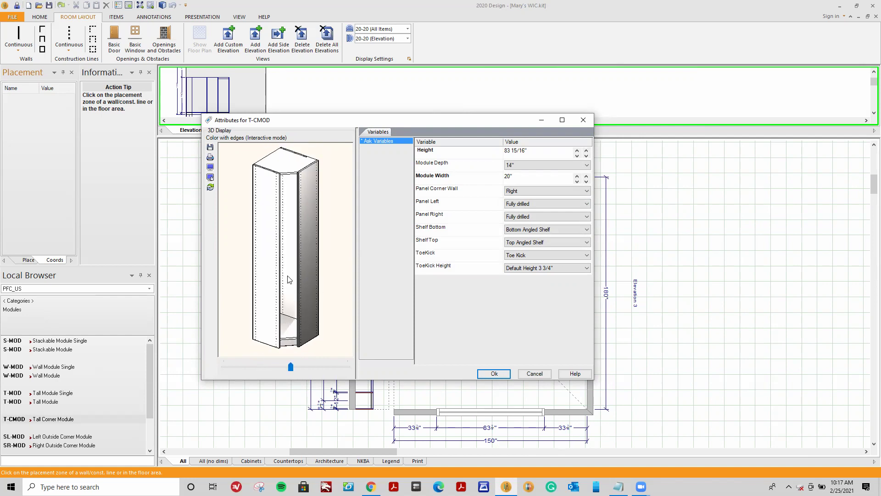
Restore the corner module's width to 28" and view it from the front in the 3D preview
{"action": "left_click", "coordinate": [576, 176]}
{"action": "left_click", "coordinate": [577, 176]}
{"action": "left_click", "coordinate": [577, 176]}
{"action": "left_click", "coordinate": [577, 176]}
{"action": "left_click", "coordinate": [577, 176]}
{"action": "left_click", "coordinate": [577, 176]}
{"action": "left_click", "coordinate": [576, 176]}
{"action": "left_click", "coordinate": [577, 176]}
{"action": "left_click_drag", "start_coordinate": [265, 266], "coordinate": [305, 270]}
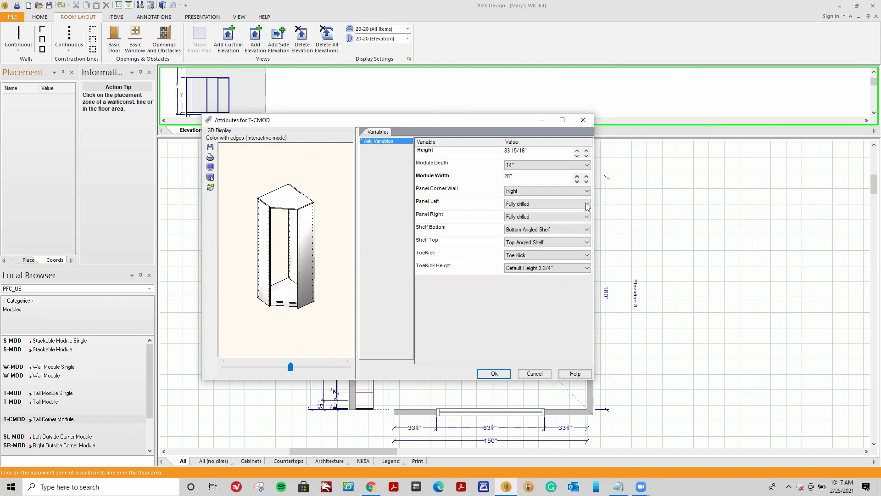
Set the corner module's width to 36"
{"action": "left_click", "coordinate": [577, 176]}
{"action": "left_click", "coordinate": [577, 177]}
{"action": "left_click", "coordinate": [577, 176]}
{"action": "left_click", "coordinate": [577, 177]}
{"action": "left_click", "coordinate": [577, 176]}
{"action": "left_click", "coordinate": [577, 176]}
{"action": "left_click", "coordinate": [577, 176]}
{"action": "left_click", "coordinate": [577, 176]}
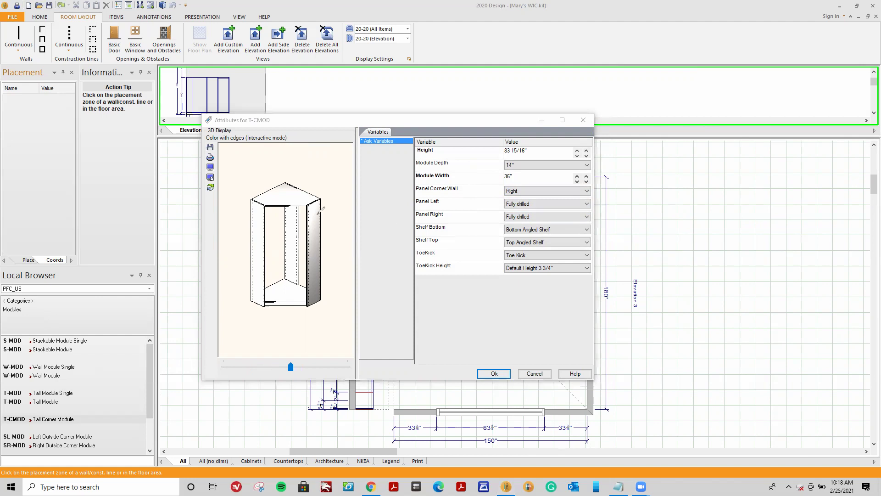
{"action": "mouse_move", "coordinate": [271, 200]}
{"action": "left_mouse_down"}
{"action": "mouse_move", "coordinate": [232, 241]}
{"action": "mouse_move", "coordinate": [265, 286]}
{"action": "mouse_move", "coordinate": [269, 202]}
{"action": "left_mouse_up"}
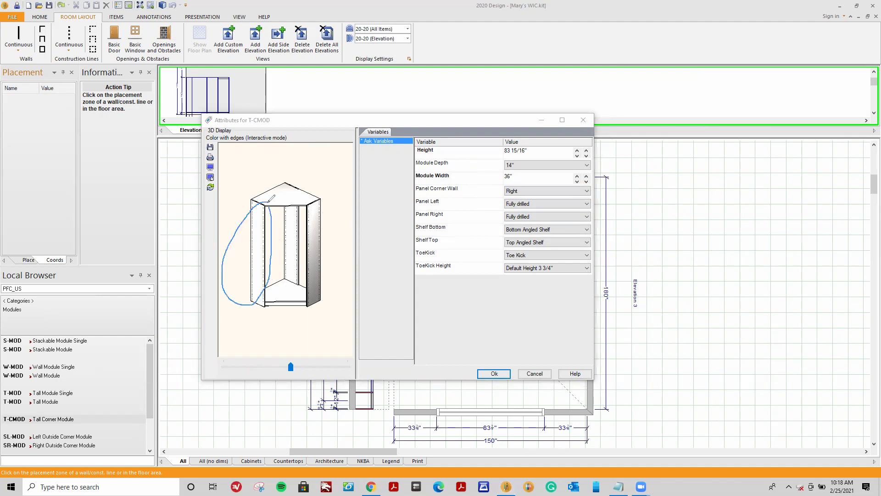
{"action": "mouse_move", "coordinate": [325, 196]}
{"action": "left_mouse_down"}
{"action": "mouse_move", "coordinate": [301, 287]}
{"action": "mouse_move", "coordinate": [335, 304]}
{"action": "mouse_move", "coordinate": [341, 227]}
{"action": "mouse_move", "coordinate": [329, 197]}
{"action": "left_mouse_up"}
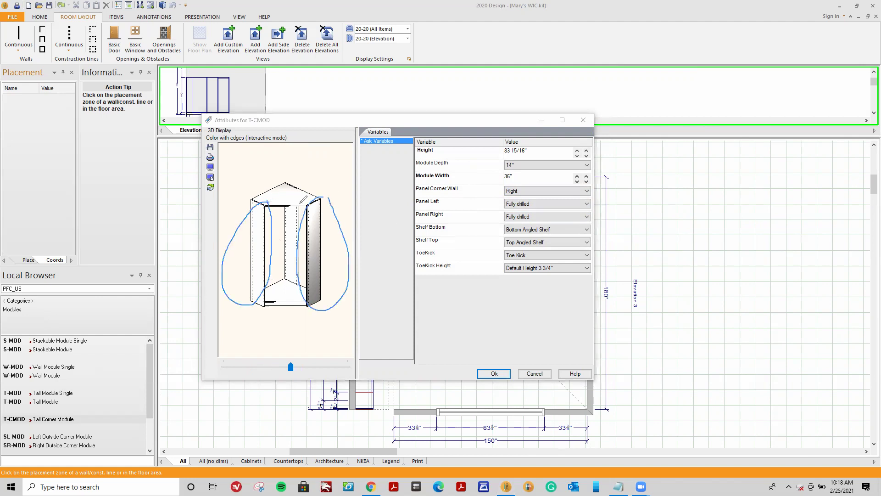
{"action": "mouse_move", "coordinate": [293, 170]}
{"action": "left_mouse_down"}
{"action": "mouse_move", "coordinate": [287, 287]}
{"action": "mouse_move", "coordinate": [299, 262]}
{"action": "mouse_move", "coordinate": [295, 178]}
{"action": "left_mouse_up"}
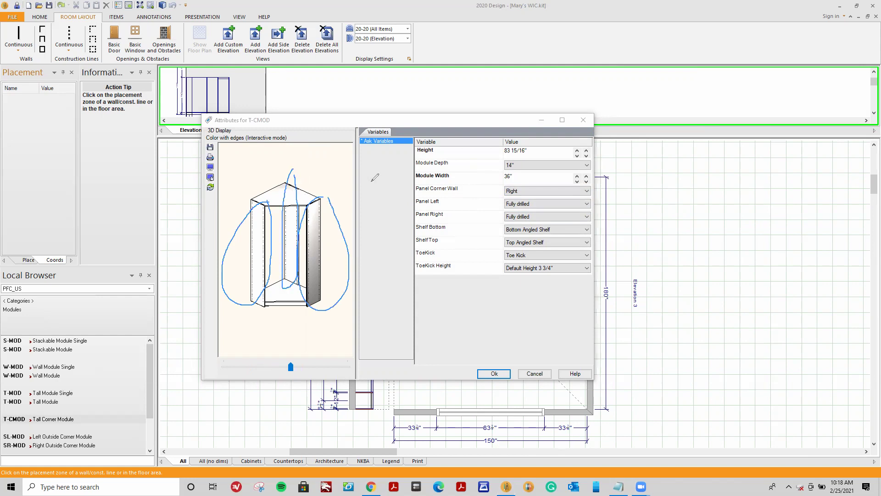
{"action": "mouse_move", "coordinate": [479, 185]}
{"action": "left_mouse_down"}
{"action": "mouse_move", "coordinate": [420, 179]}
{"action": "mouse_move", "coordinate": [419, 192]}
{"action": "mouse_move", "coordinate": [571, 193]}
{"action": "mouse_move", "coordinate": [557, 184]}
{"action": "mouse_move", "coordinate": [474, 184]}
{"action": "left_mouse_up"}
{"action": "key", "text": "Escape"}
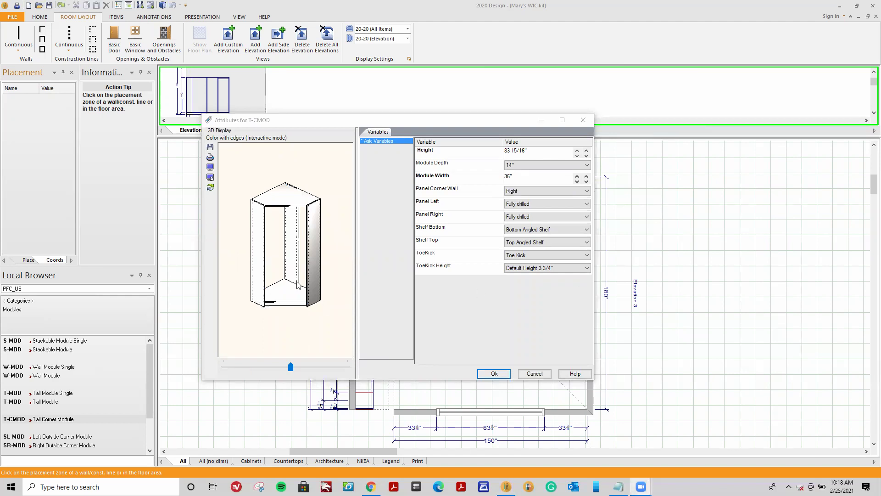
Try the corner wall panel on the Left side, and set it back to Right
{"action": "left_click", "coordinate": [587, 191]}
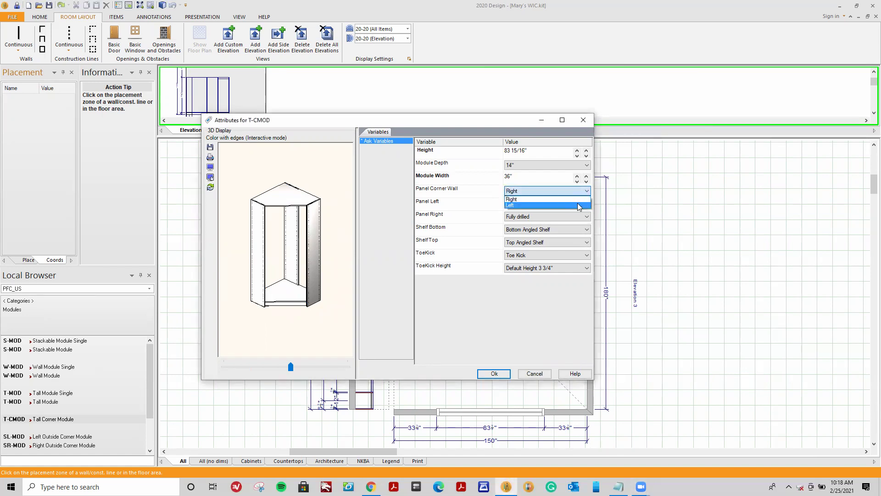
{"action": "left_click", "coordinate": [580, 206]}
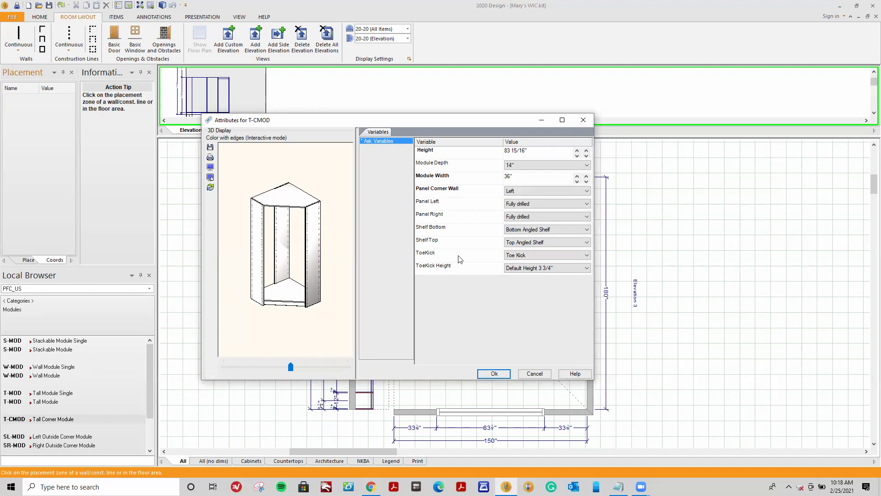
{"action": "left_click", "coordinate": [574, 191]}
{"action": "left_click", "coordinate": [572, 199]}
{"action": "left_click_drag", "start_coordinate": [261, 262], "coordinate": [306, 265]}
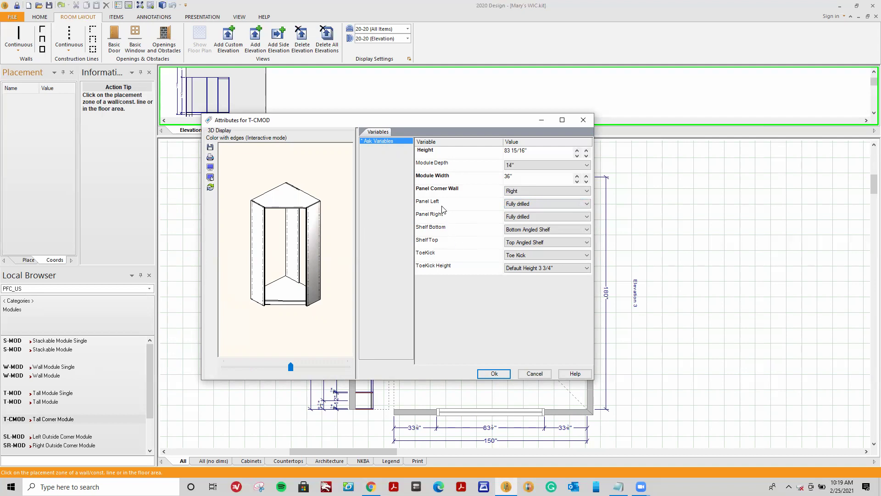
Keep the left panel Fully drilled and place the corner module where the Elevation 1 and Elevation 2 walls meet
{"action": "left_click", "coordinate": [539, 204]}
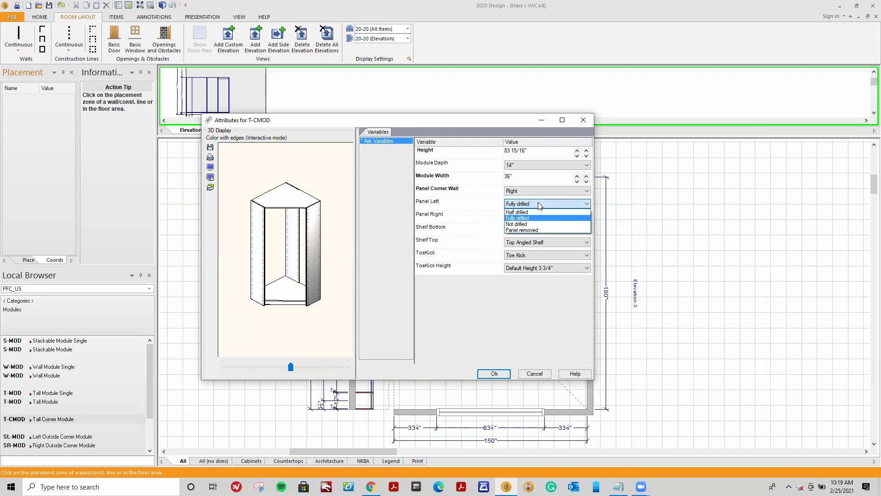
{"action": "left_click", "coordinate": [530, 217]}
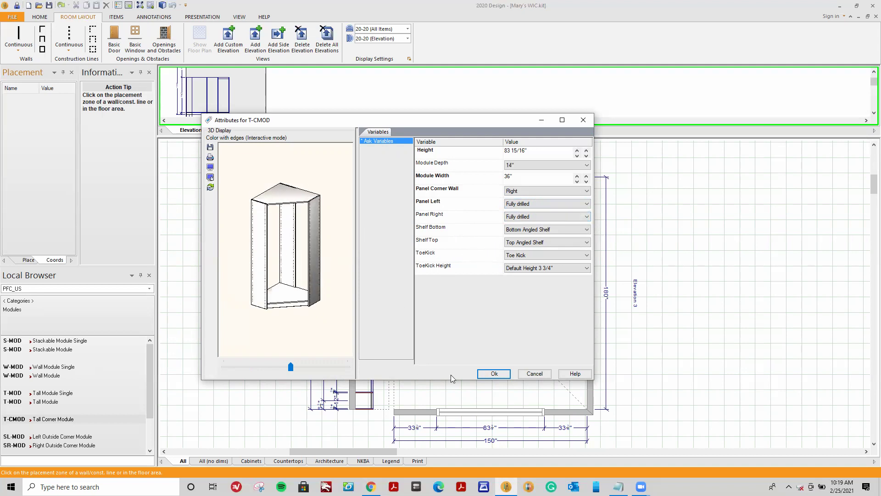
{"action": "left_click", "coordinate": [494, 373]}
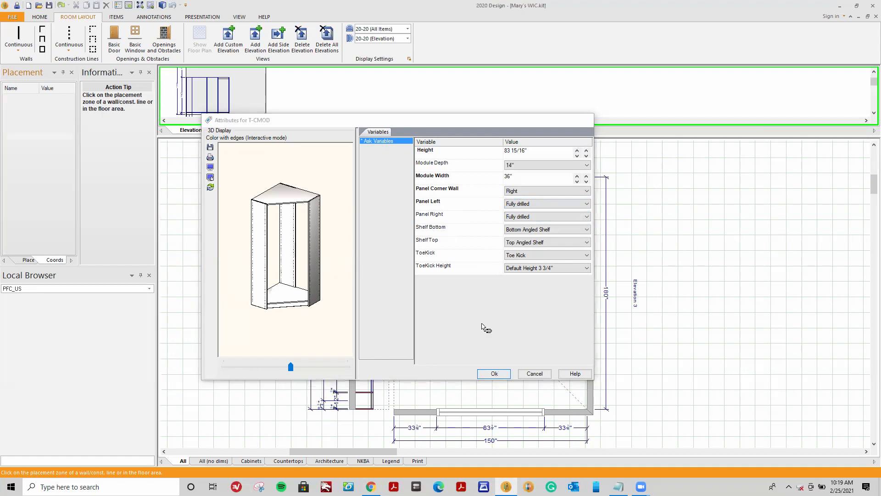
{"action": "left_click", "coordinate": [386, 213]}
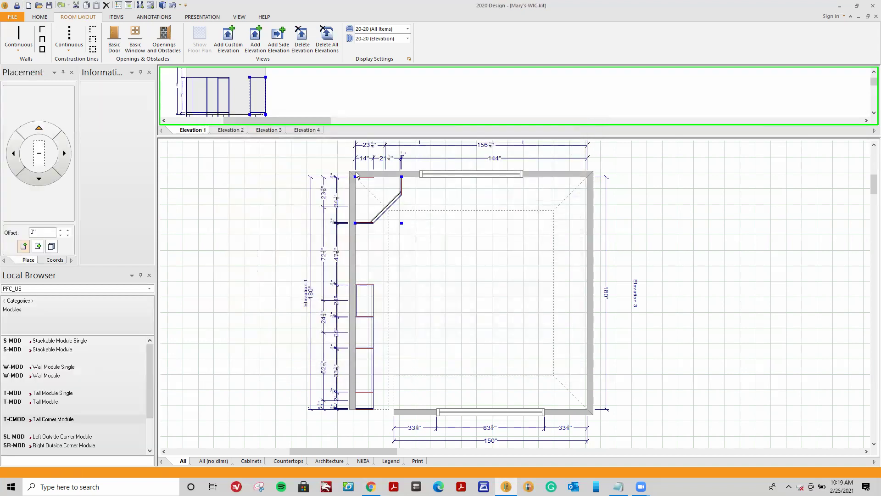
Examine the placed corner module in enlarged views of Elevation 1 and Elevation 2
{"action": "left_click_drag", "start_coordinate": [301, 394], "coordinate": [302, 314]}
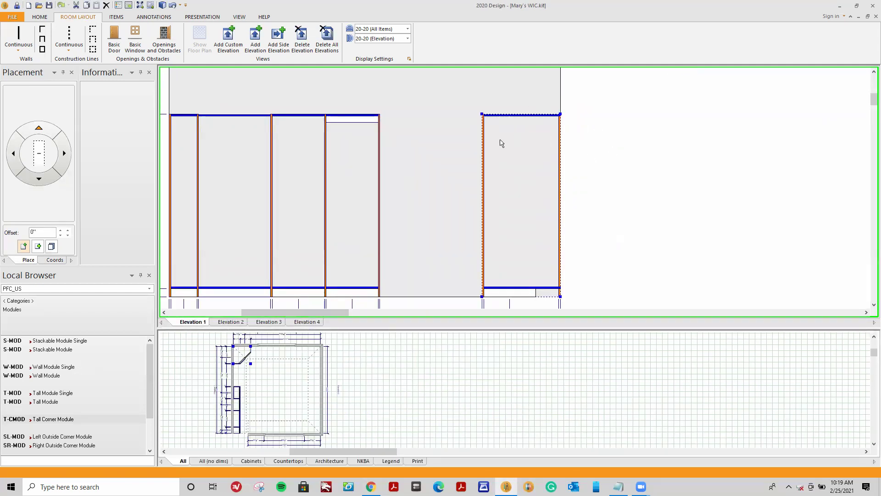
{"action": "left_click", "coordinate": [229, 322]}
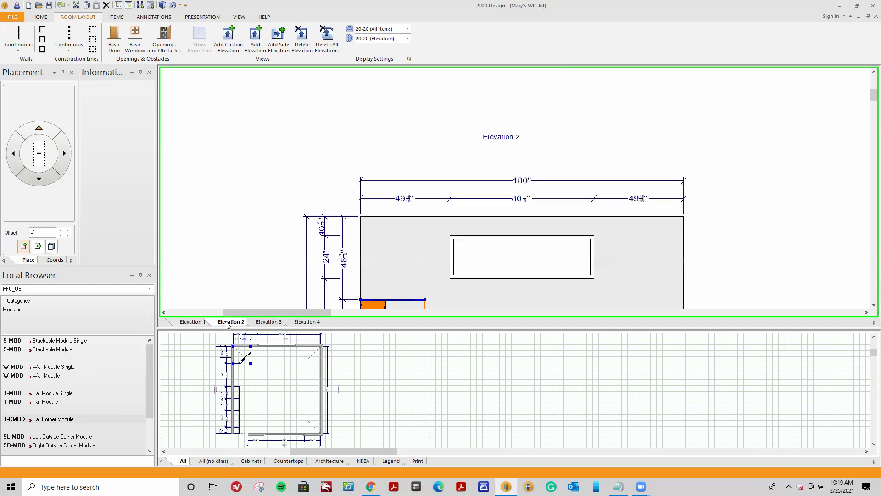
{"action": "scroll", "coordinate": [868, 296], "scroll_direction": "down", "scroll_amount": 3}
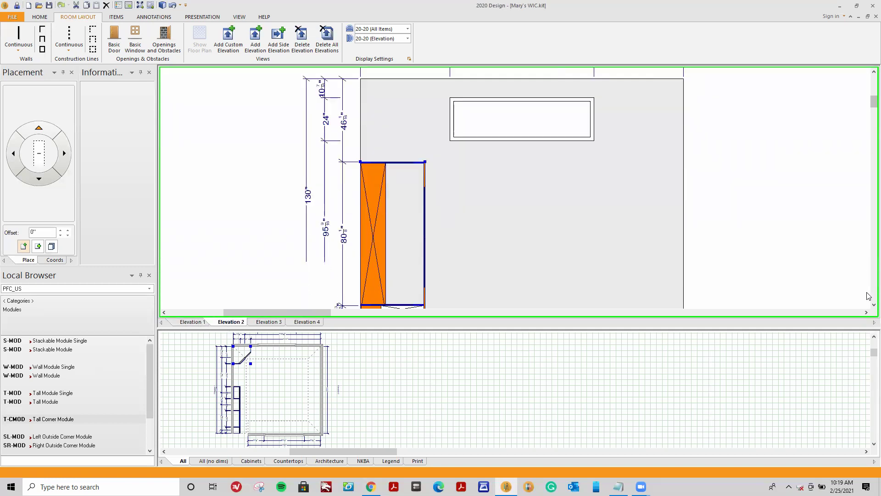
Place a Right Corner Shelf Fixed, Angled Shelf style with 14" depth, at mid-height inside the corner module in Elevation 2
{"action": "scroll", "coordinate": [647, 253], "scroll_direction": "down", "scroll_amount": 1}
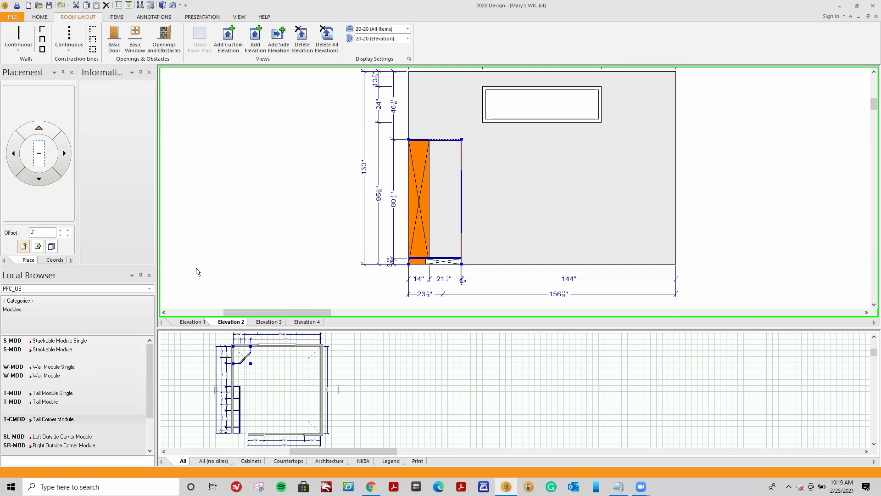
{"action": "left_click", "coordinate": [23, 304]}
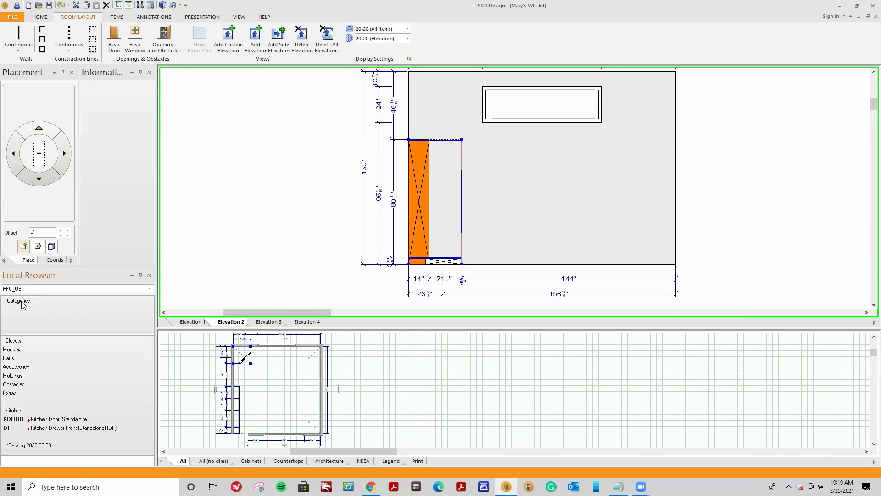
{"action": "left_click", "coordinate": [15, 358]}
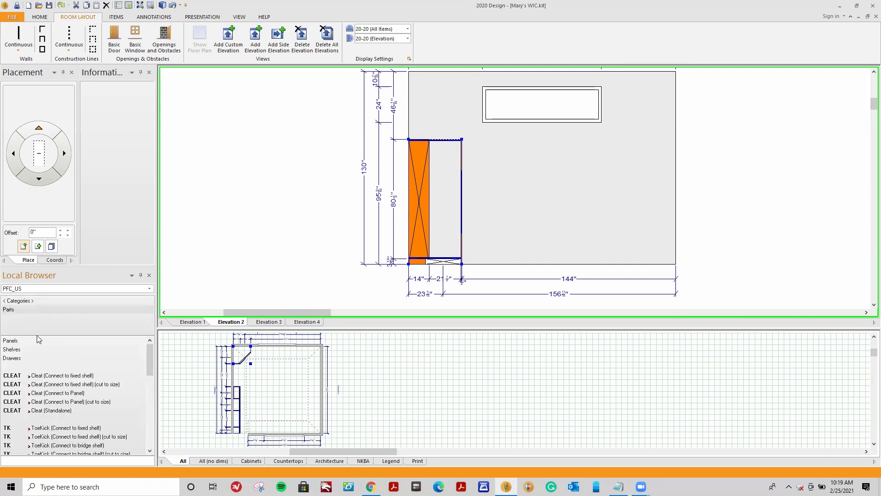
{"action": "left_click", "coordinate": [29, 351]}
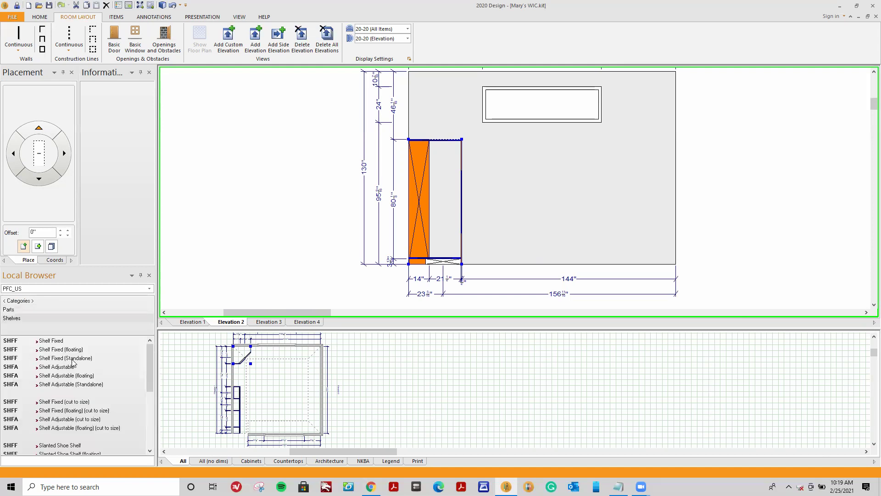
{"action": "left_click", "coordinate": [58, 342]}
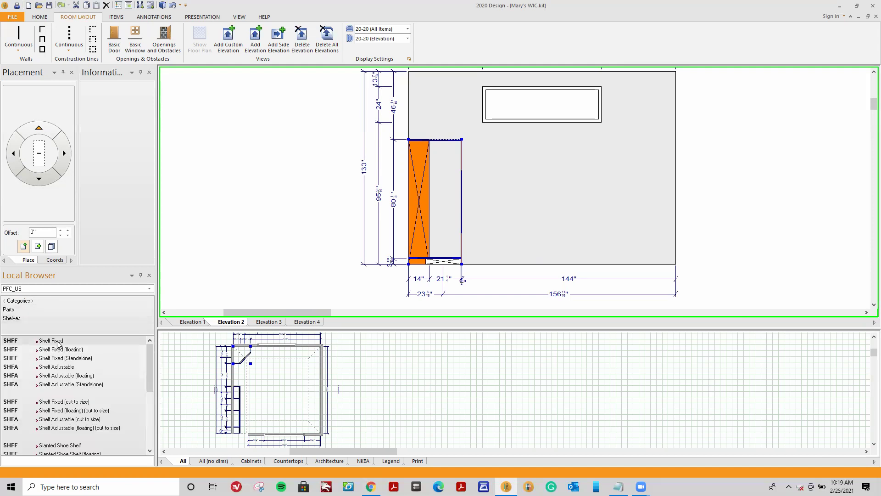
{"action": "left_click", "coordinate": [72, 367]}
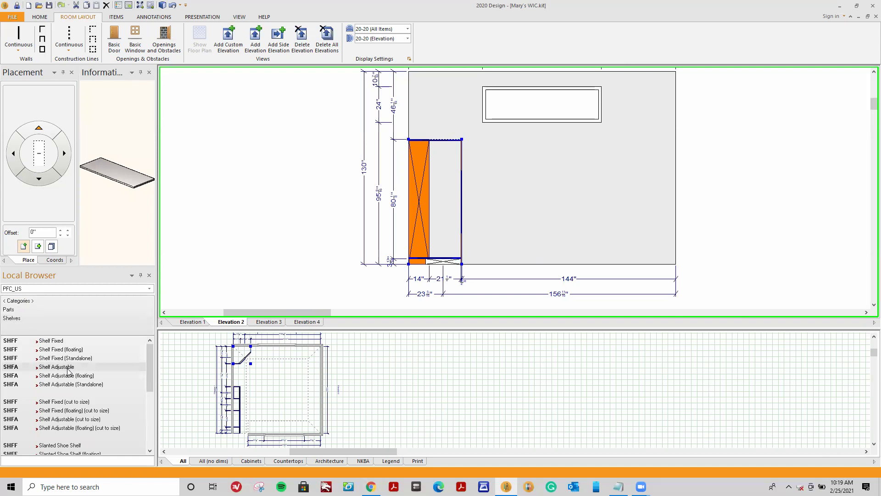
{"action": "left_click_drag", "start_coordinate": [149, 356], "coordinate": [149, 403]}
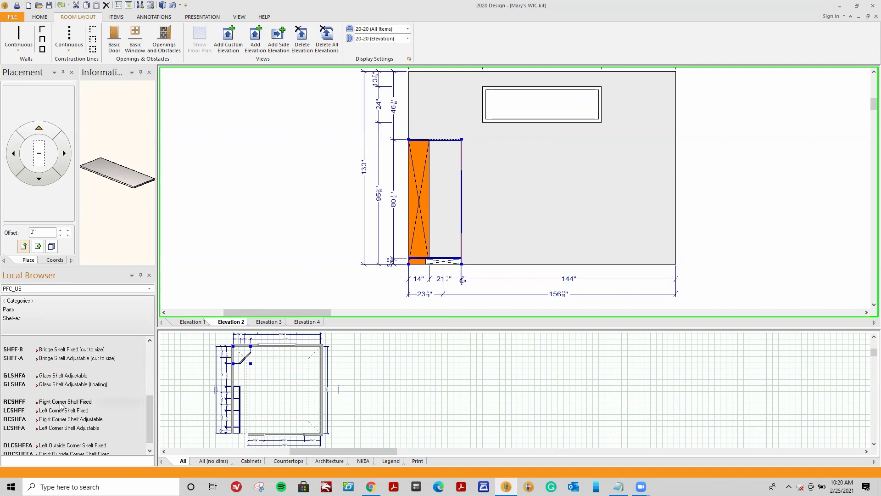
{"action": "left_click", "coordinate": [110, 400]}
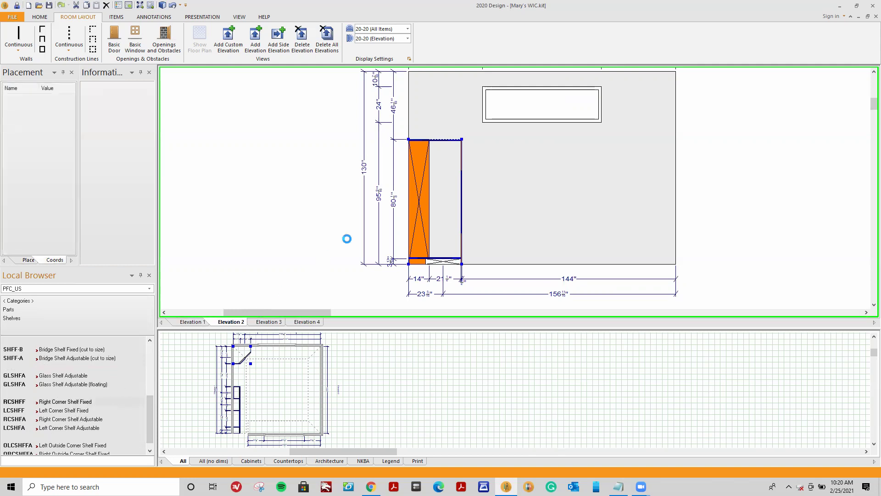
{"action": "left_click", "coordinate": [437, 183]}
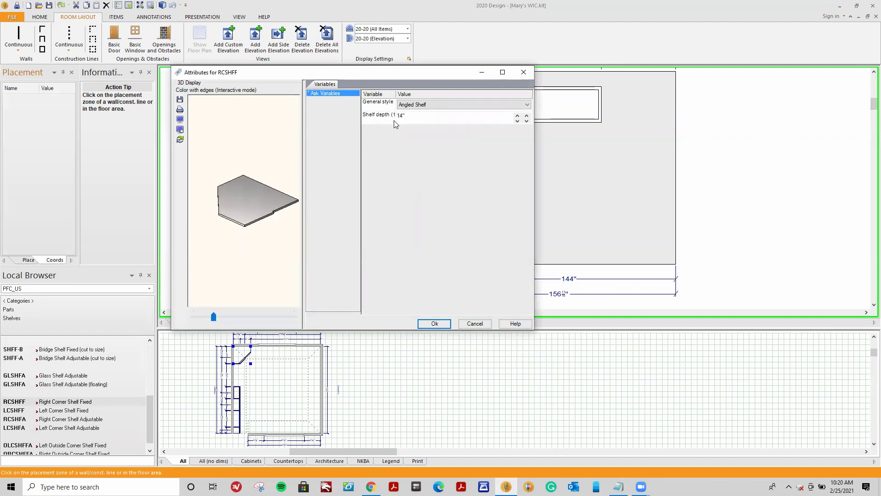
{"action": "left_click", "coordinate": [433, 323]}
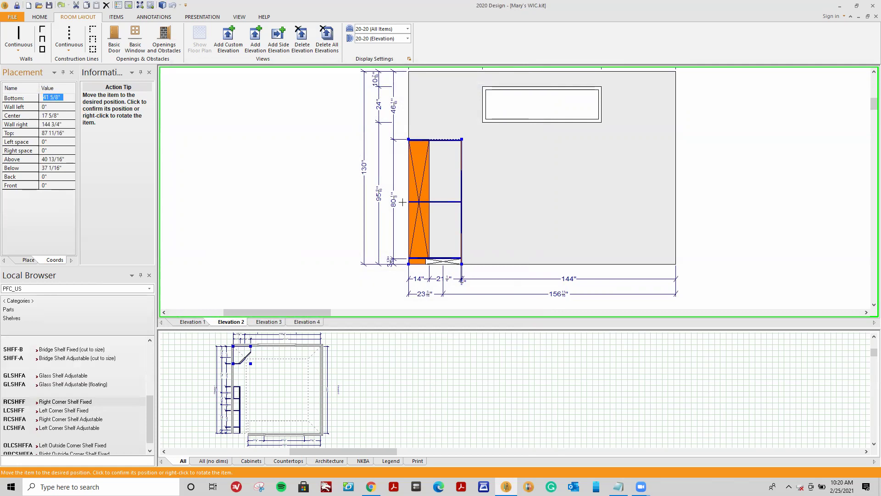
{"action": "left_click", "coordinate": [402, 202]}
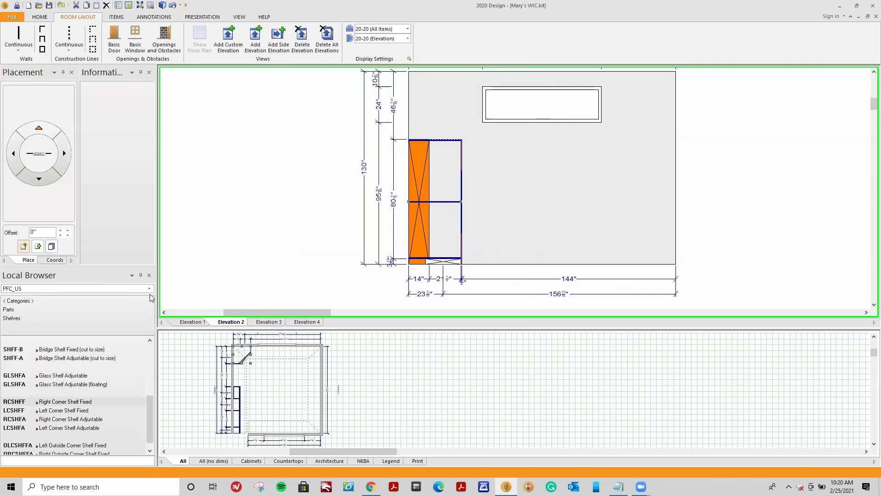
Place a Right Corner Shelf Adjustable, Angled Shelf style with 14" depth, in the corner module's upper opening above the fixed shelf
{"action": "left_click", "coordinate": [55, 421]}
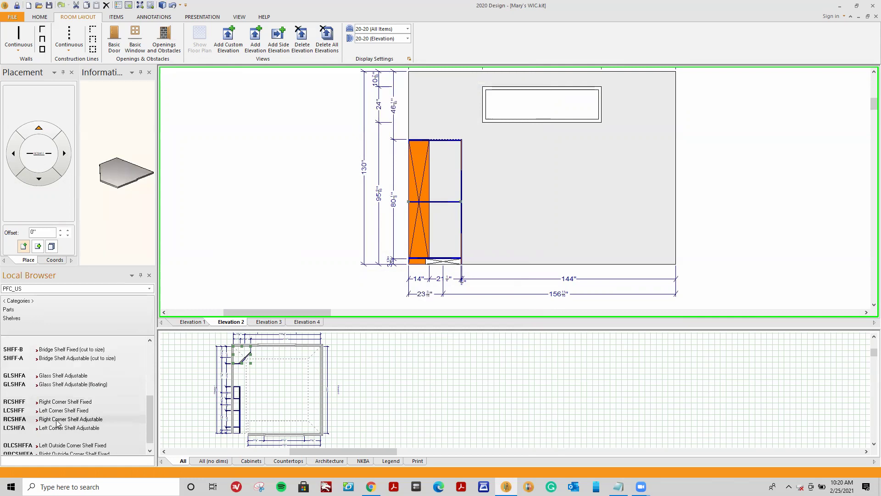
{"action": "left_click", "coordinate": [437, 165]}
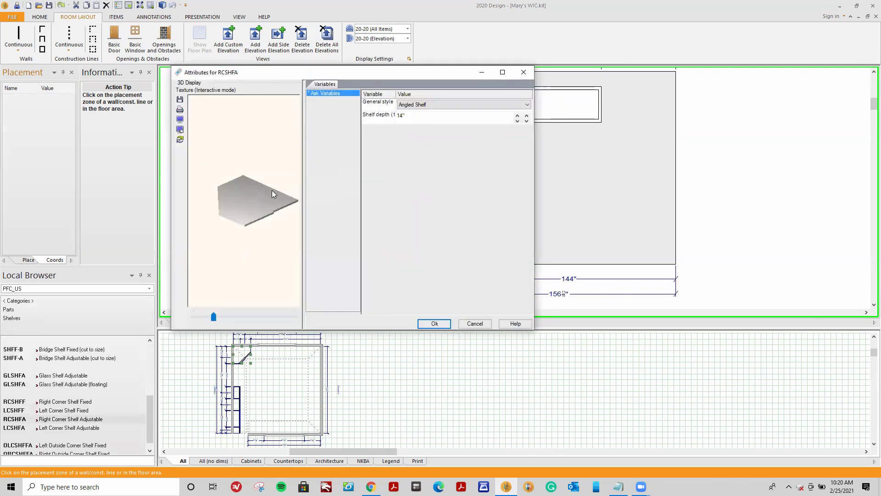
{"action": "left_click", "coordinate": [434, 324]}
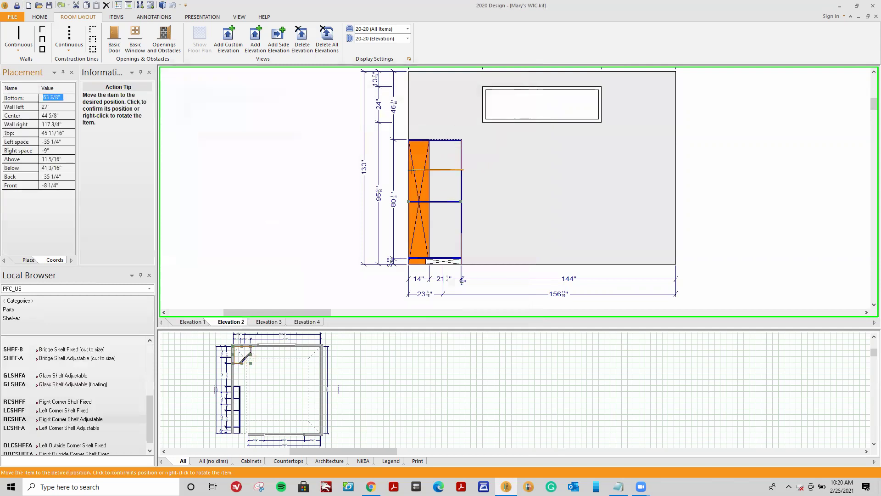
{"action": "left_click", "coordinate": [397, 170]}
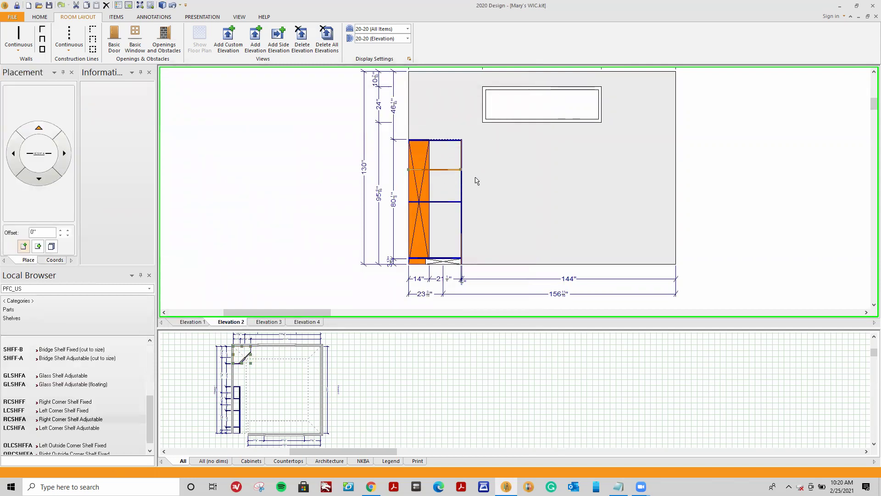
Try to place a Left Corner Shelf Fixed, Angled Shelf style with 14" depth, between the corner module's middle and adjustable shelves
{"action": "scroll", "coordinate": [474, 183], "scroll_direction": "up", "scroll_amount": 1}
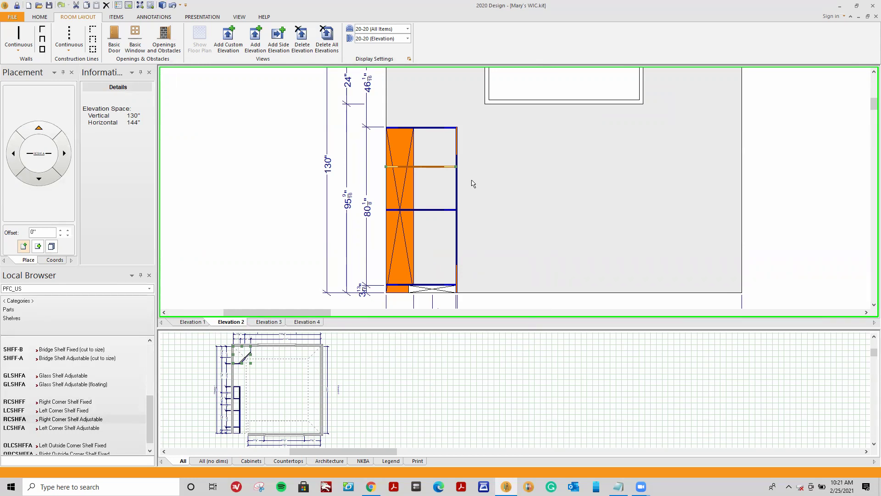
{"action": "left_click", "coordinate": [44, 413]}
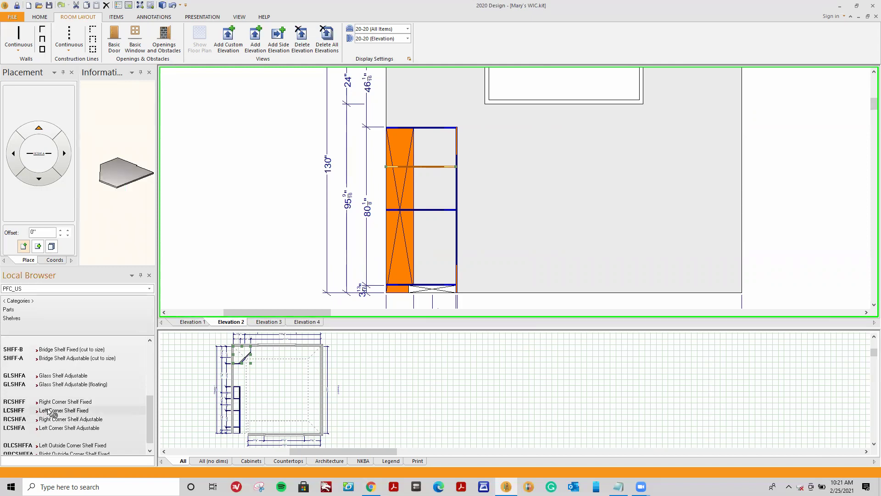
{"action": "left_click", "coordinate": [424, 188]}
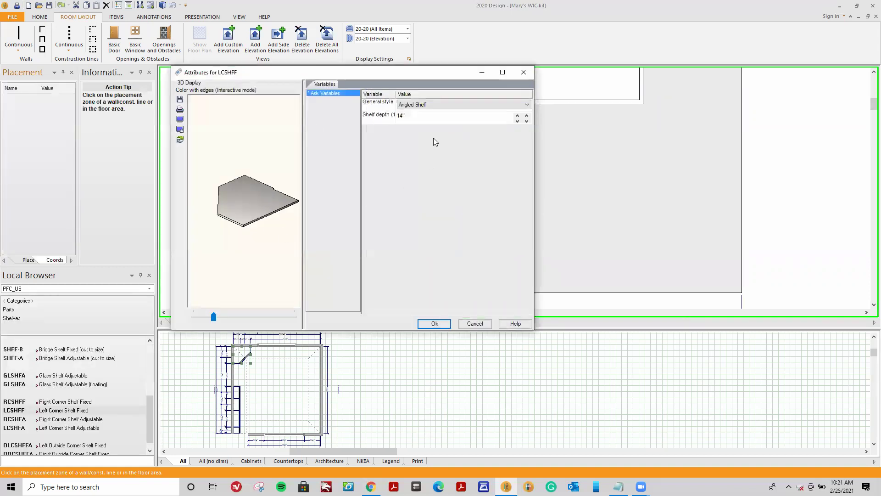
{"action": "left_click", "coordinate": [439, 324]}
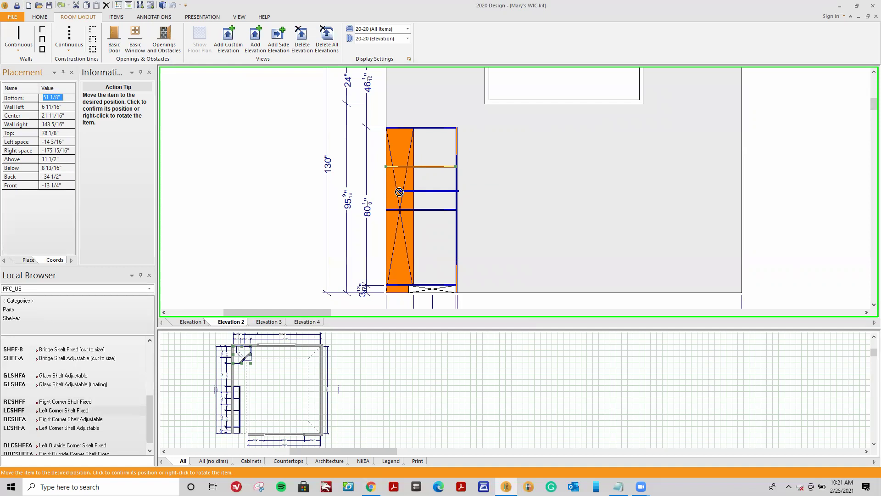
{"action": "key", "text": "Escape"}
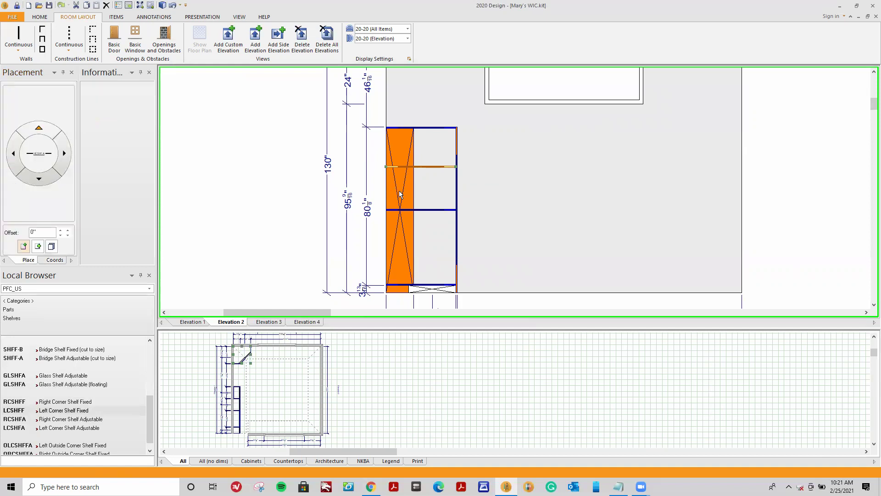
Try to attach a Cleat (Connect to fixed shelf) in the upper part of the corner module in Elevation 2
{"action": "left_click_drag", "start_coordinate": [434, 327], "coordinate": [446, 97]}
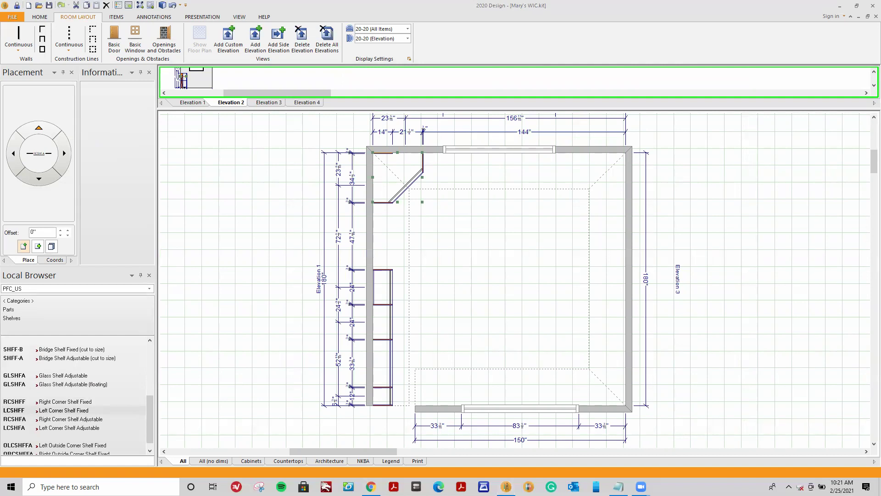
{"action": "left_click_drag", "start_coordinate": [456, 108], "coordinate": [242, 376]}
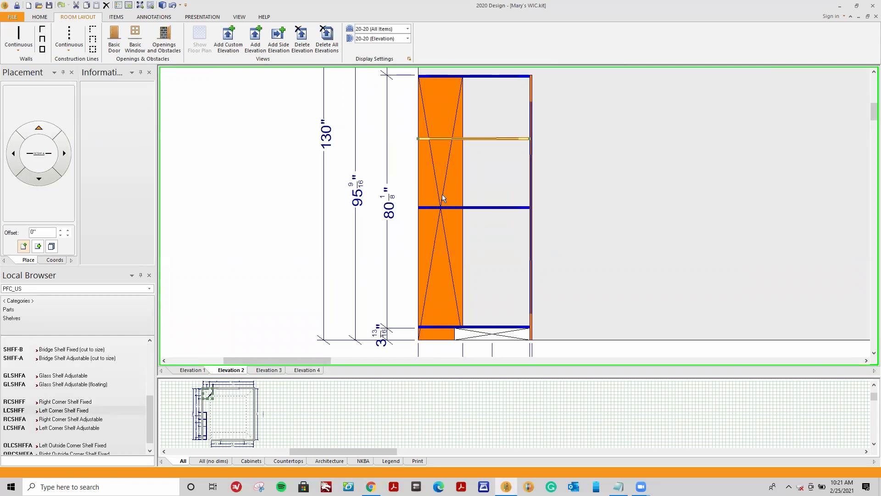
{"action": "mouse_move", "coordinate": [443, 198]}
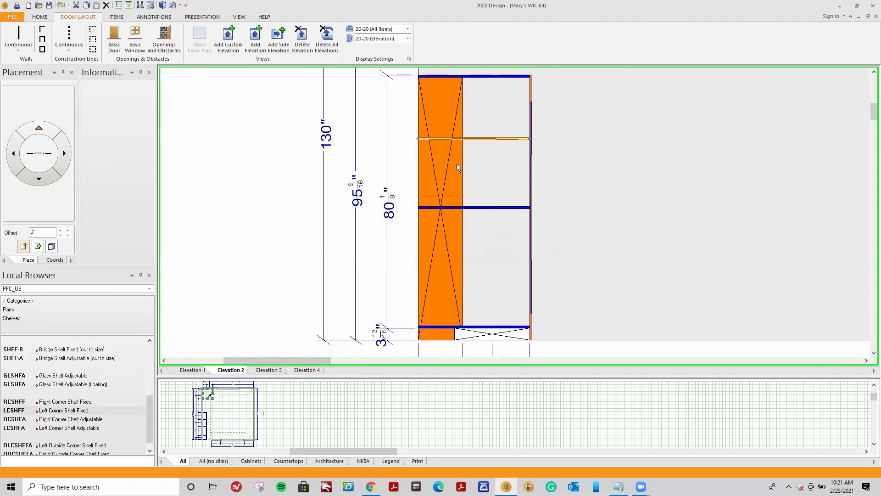
{"action": "mouse_move", "coordinate": [457, 165]}
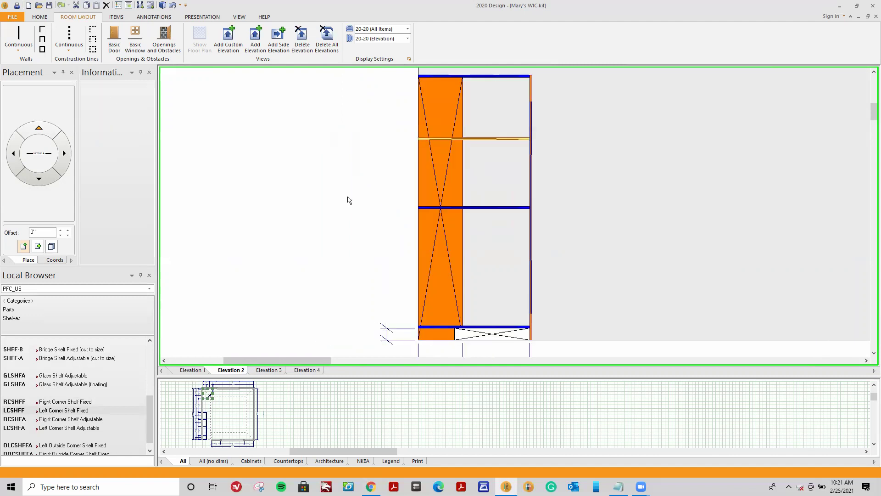
{"action": "left_click", "coordinate": [13, 310]}
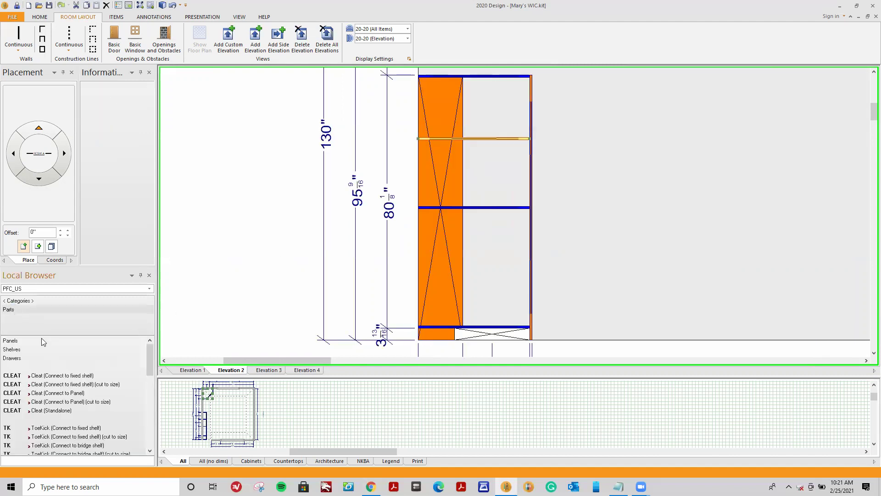
{"action": "left_click", "coordinate": [45, 375]}
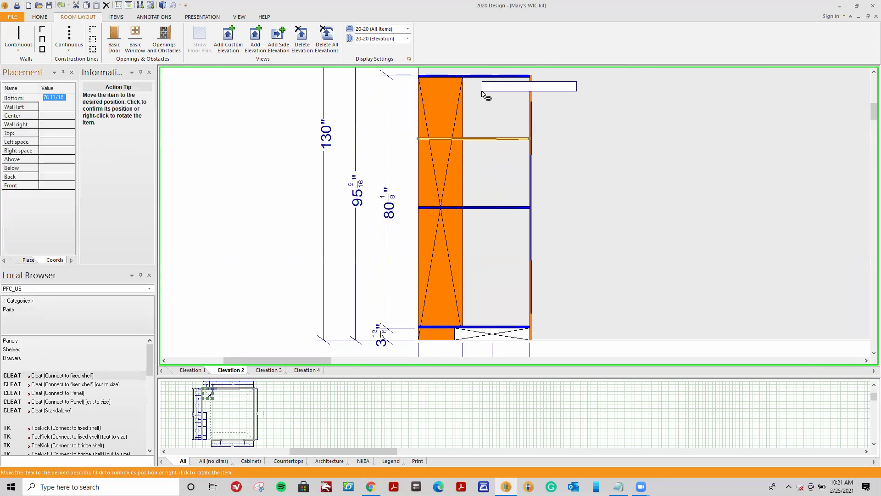
{"action": "left_click", "coordinate": [444, 119]}
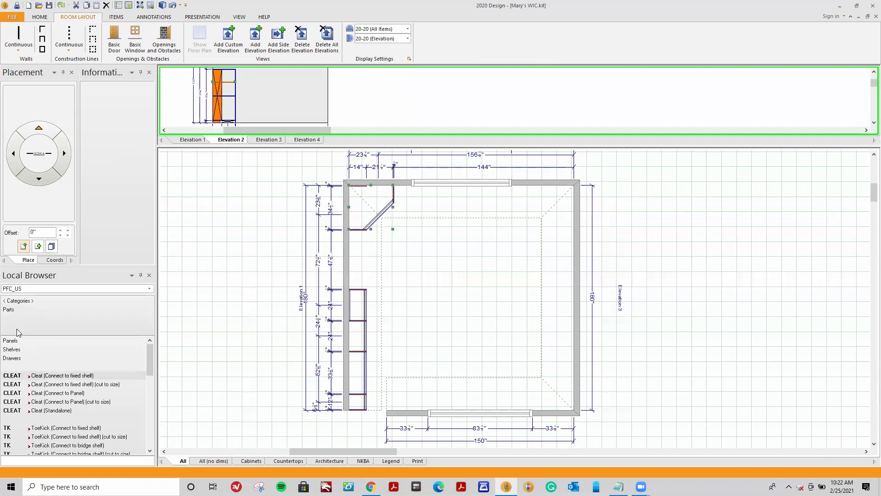
Place a Filler (Standalone) part in the empty floor plan area outside the room, beside the Elevation 1 wall
{"action": "left_click", "coordinate": [17, 310]}
{"action": "left_click_drag", "start_coordinate": [148, 360], "coordinate": [145, 437]}
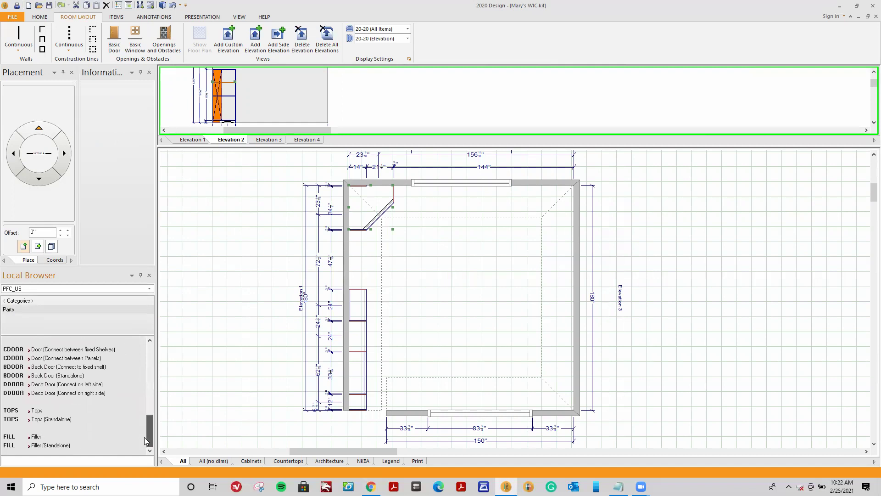
{"action": "left_click", "coordinate": [38, 446]}
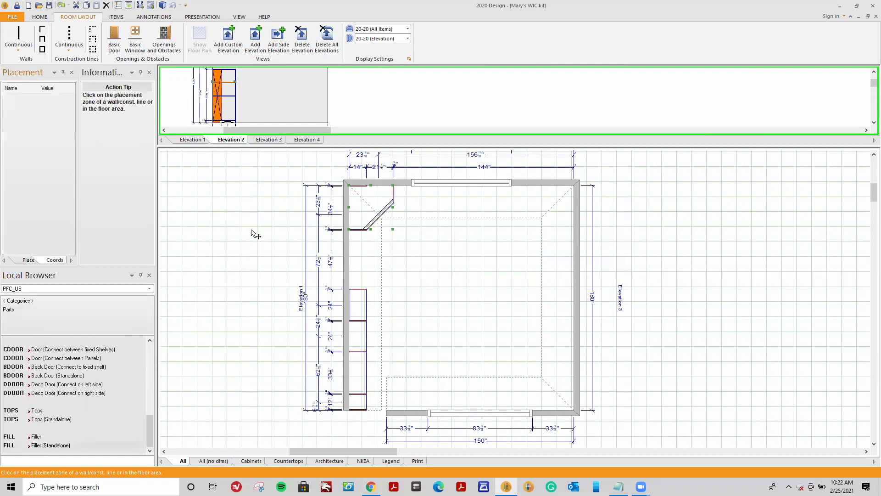
{"action": "left_click", "coordinate": [240, 210]}
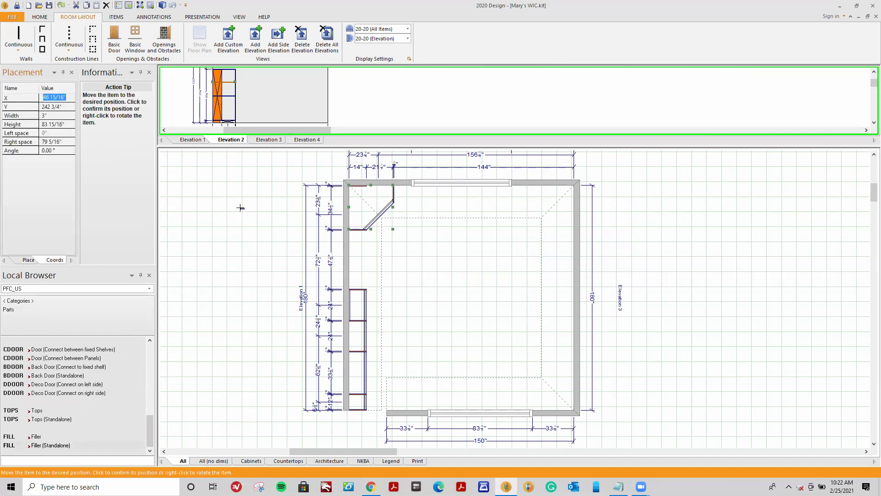
{"action": "left_click", "coordinate": [255, 209]}
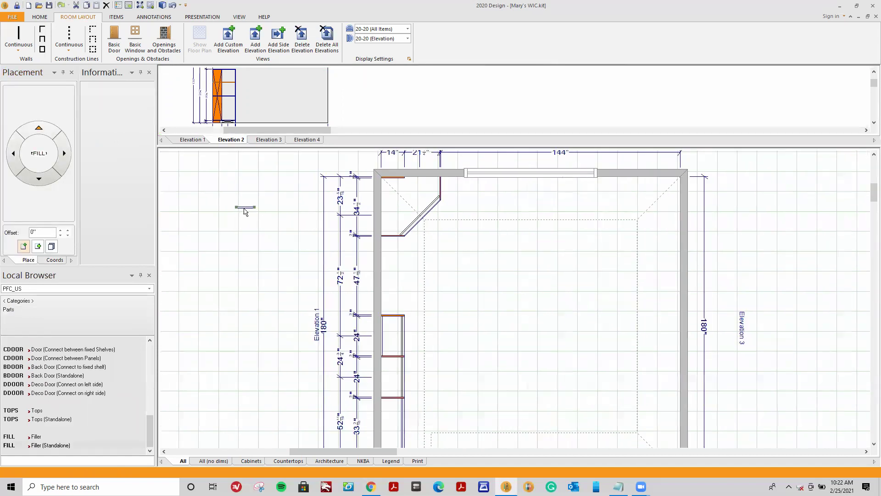
Resize the standalone filler to a height of 95 1/4" and a width of 3"
{"action": "scroll", "coordinate": [250, 211], "scroll_direction": "up", "scroll_amount": 3}
{"action": "right_click", "coordinate": [246, 208]}
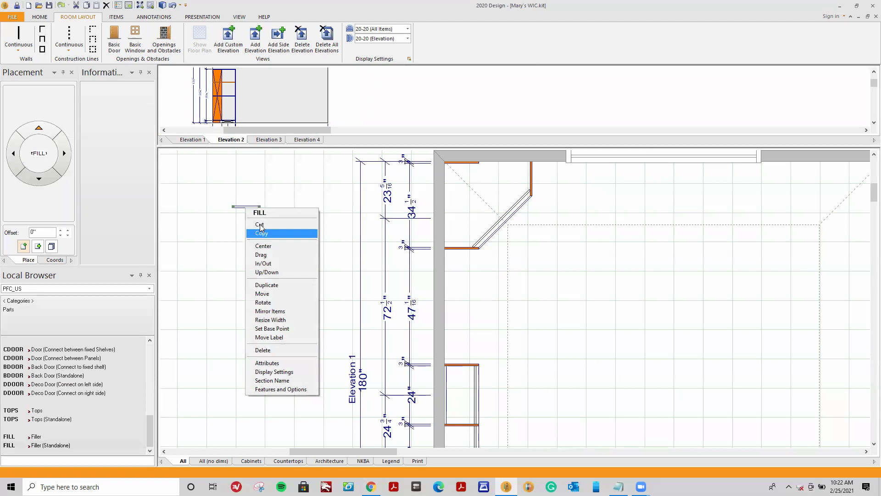
{"action": "left_click", "coordinate": [267, 363]}
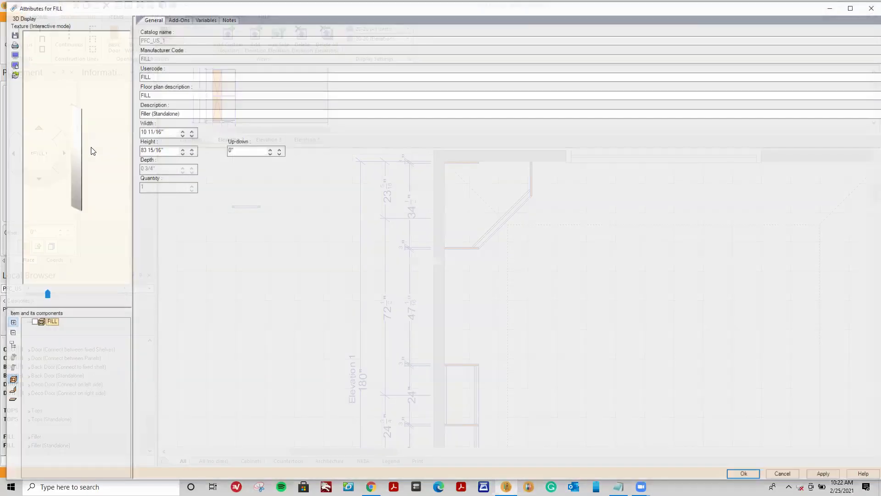
{"action": "left_click", "coordinate": [203, 19]}
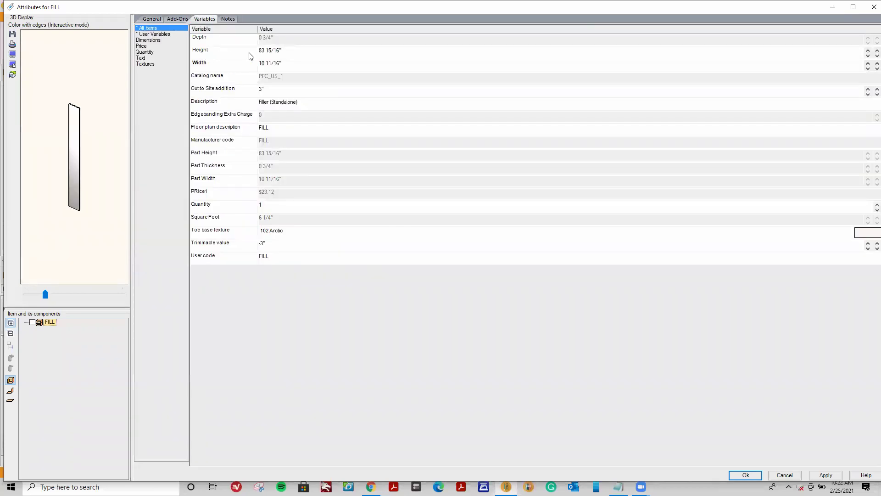
{"action": "left_click", "coordinate": [257, 52]}
{"action": "type", "text": "96"}
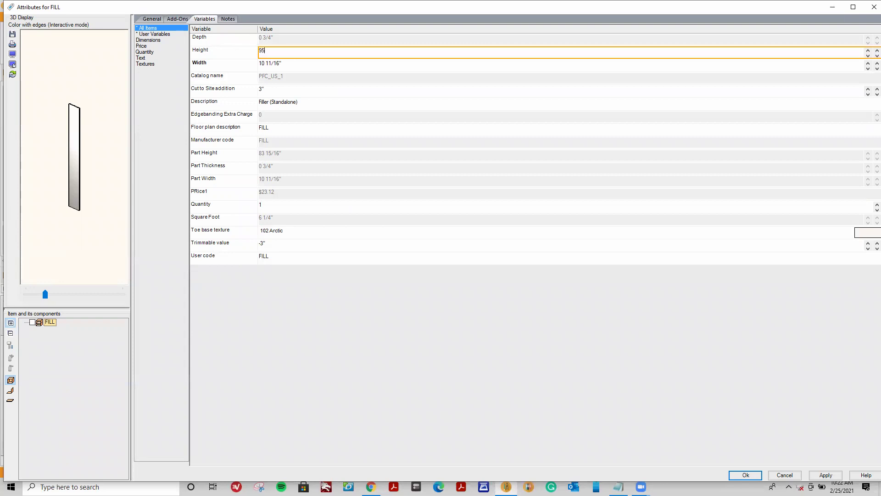
{"action": "key", "text": "Return"}
{"action": "left_click", "coordinate": [497, 266]}
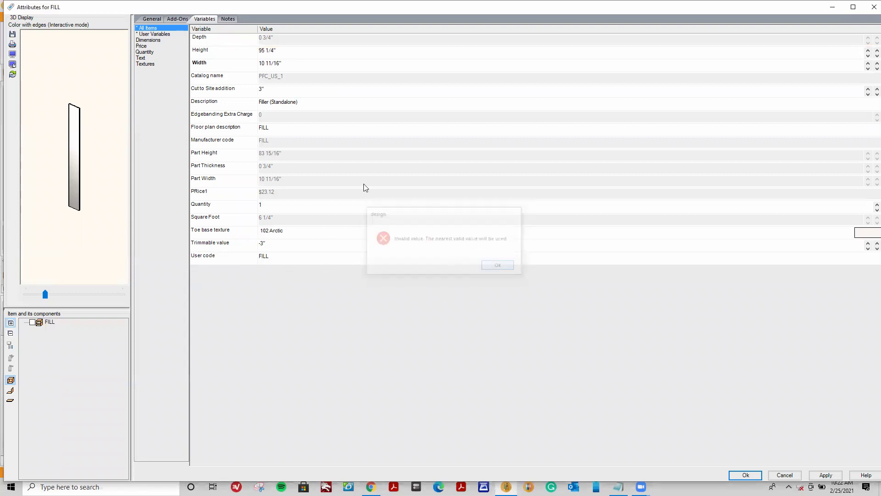
{"action": "left_click", "coordinate": [239, 64]}
{"action": "type", "text": "3"}
{"action": "left_click", "coordinate": [292, 356]}
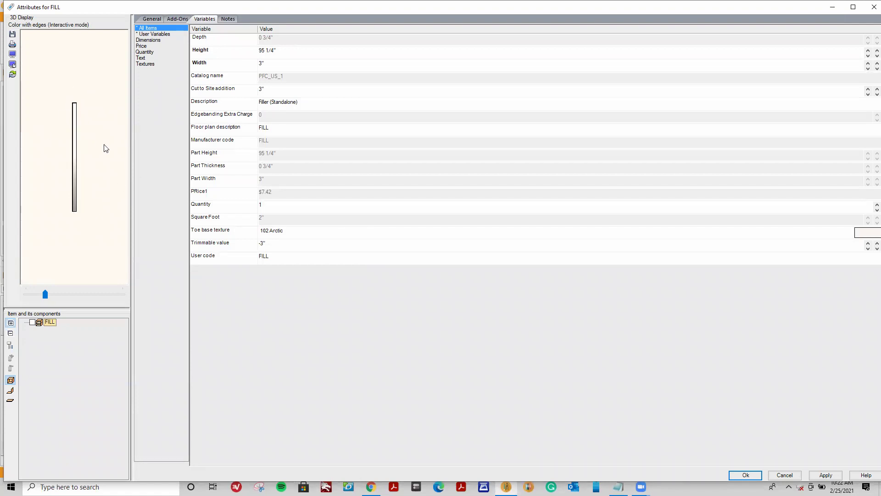
{"action": "left_click", "coordinate": [744, 475]}
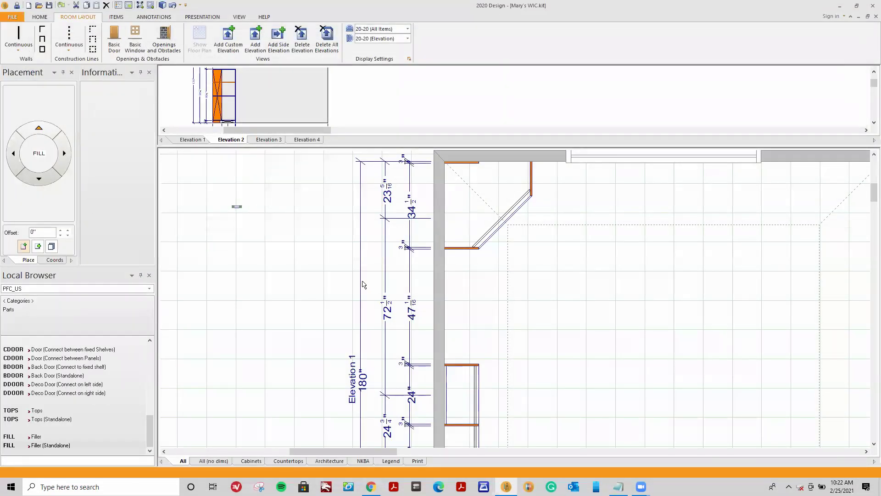
Start adding a Tall Corner Module in the floor plan corner where the Elevation 2 and Elevation 3 walls meet
{"action": "scroll", "coordinate": [331, 283], "scroll_direction": "down", "scroll_amount": 3}
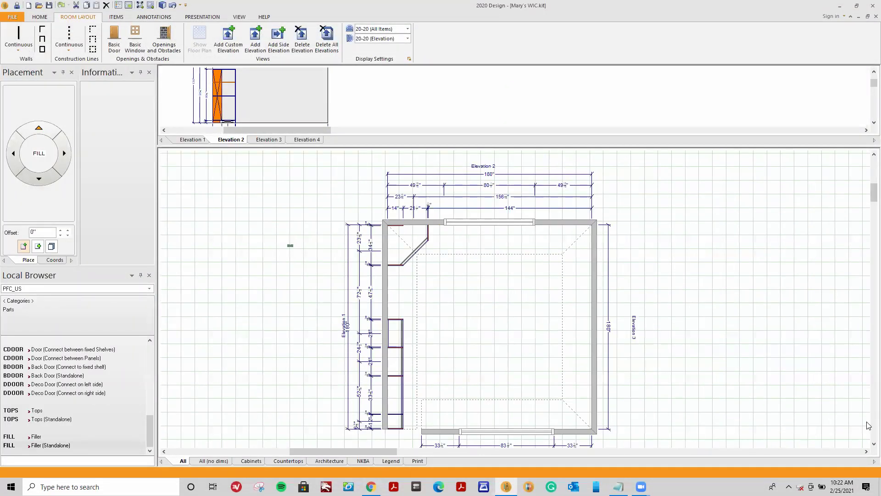
{"action": "scroll", "coordinate": [862, 425], "scroll_direction": "down", "scroll_amount": 1}
{"action": "scroll", "coordinate": [649, 211], "scroll_direction": "up", "scroll_amount": 2}
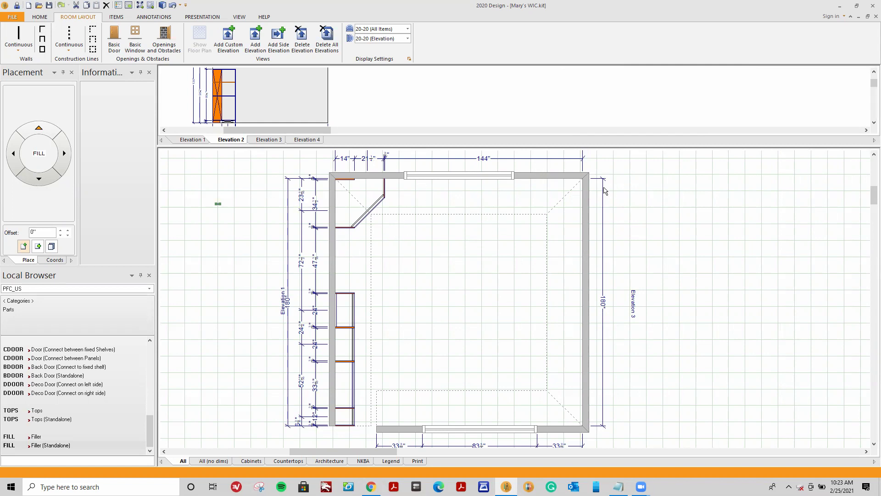
{"action": "left_click", "coordinate": [27, 302]}
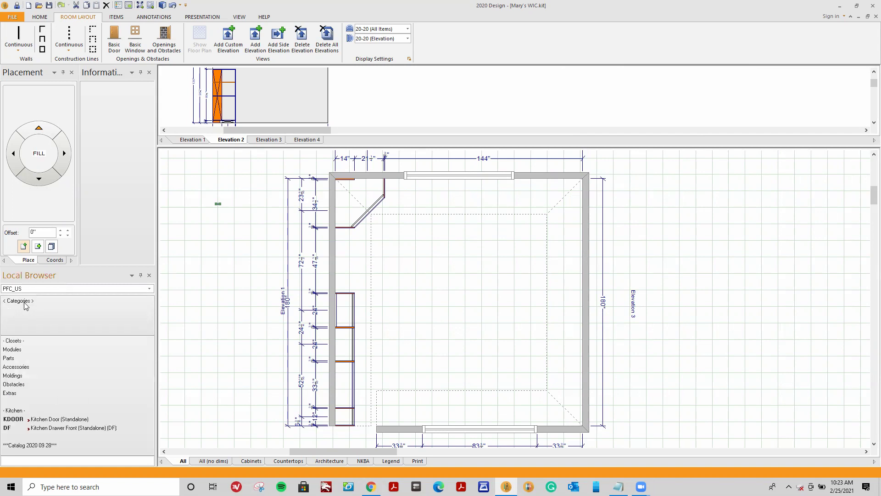
{"action": "left_click", "coordinate": [13, 350]}
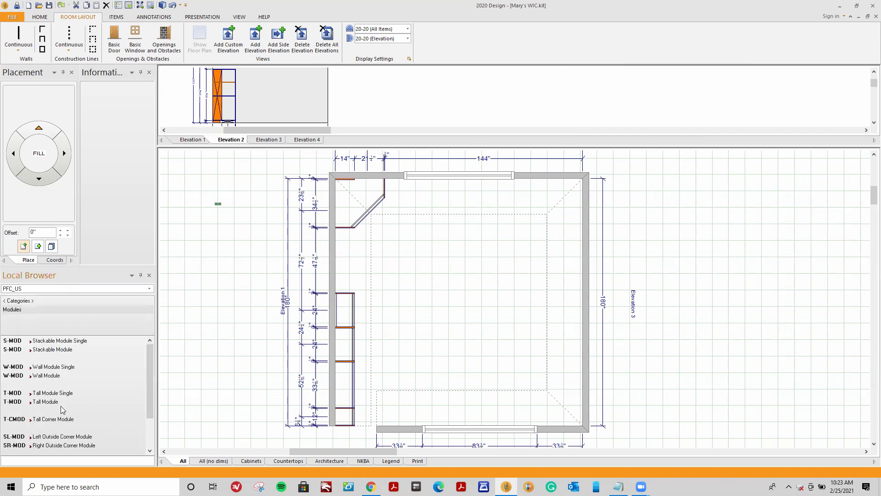
{"action": "scroll", "coordinate": [58, 405], "scroll_direction": "down", "scroll_amount": 2}
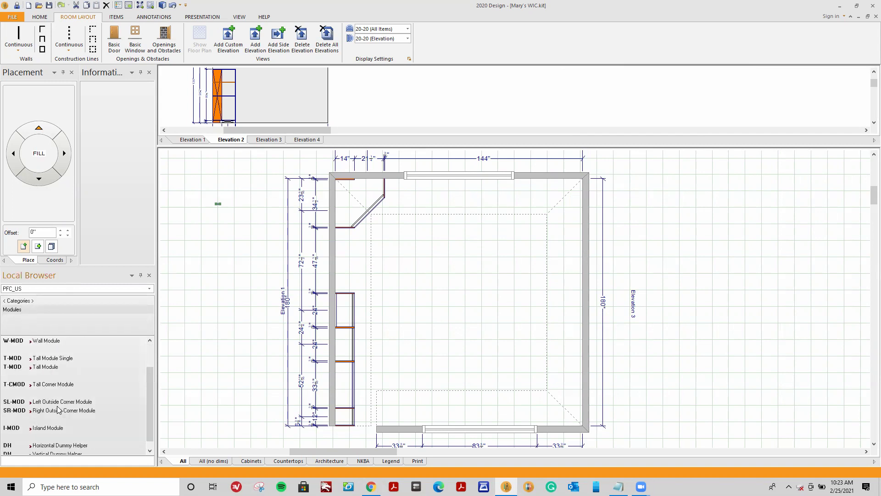
{"action": "left_click", "coordinate": [42, 387]}
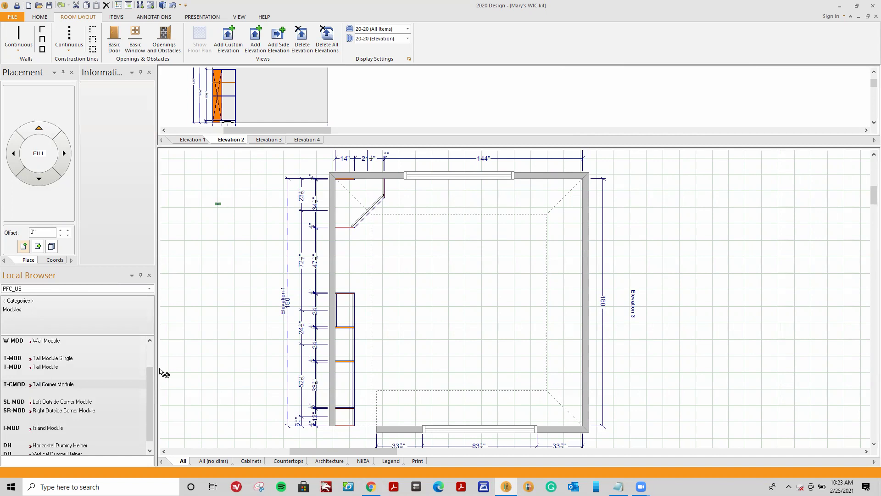
{"action": "left_click", "coordinate": [552, 193]}
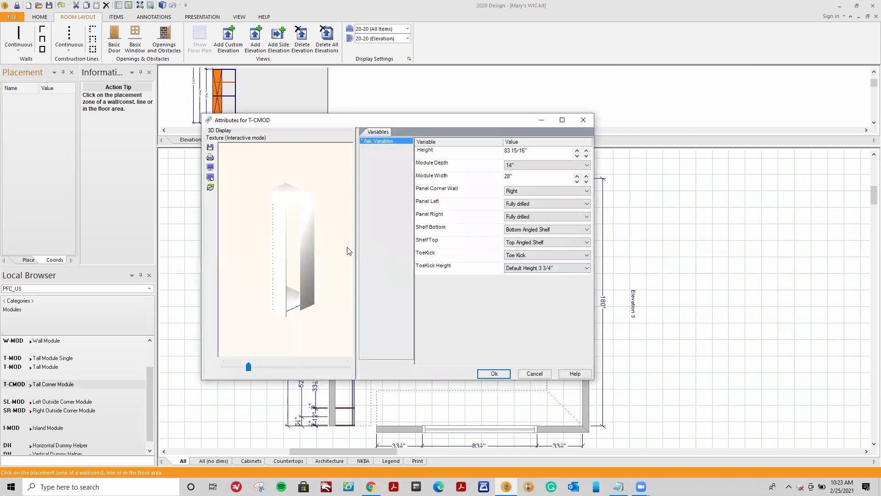
Set the tall corner module's width to 36" and its Panel Corner Wall to Left
{"action": "left_click_drag", "start_coordinate": [282, 238], "coordinate": [283, 268]}
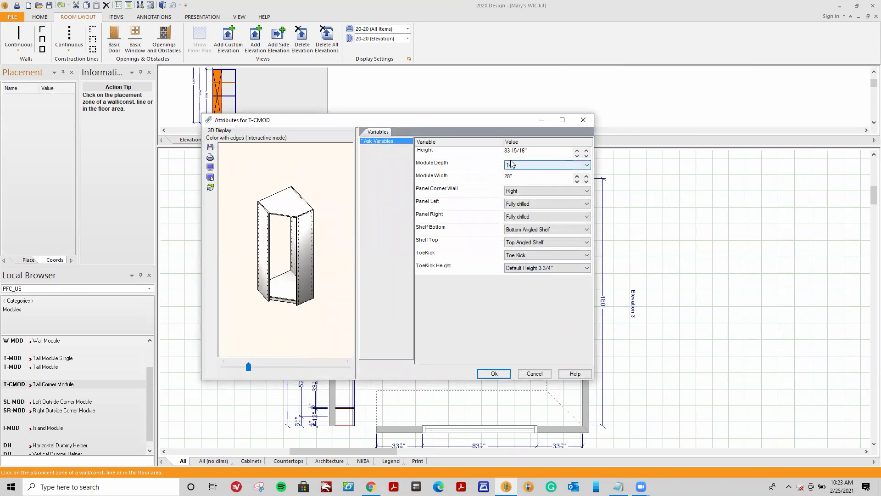
{"action": "left_click", "coordinate": [577, 177]}
{"action": "left_click", "coordinate": [577, 177]}
{"action": "left_click", "coordinate": [577, 177]}
{"action": "left_click", "coordinate": [577, 177]}
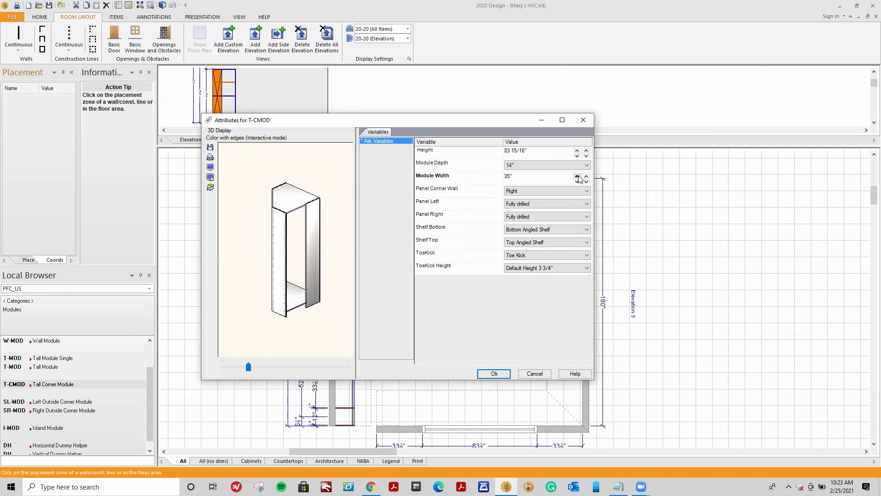
{"action": "left_click_drag", "start_coordinate": [320, 233], "coordinate": [336, 231]}
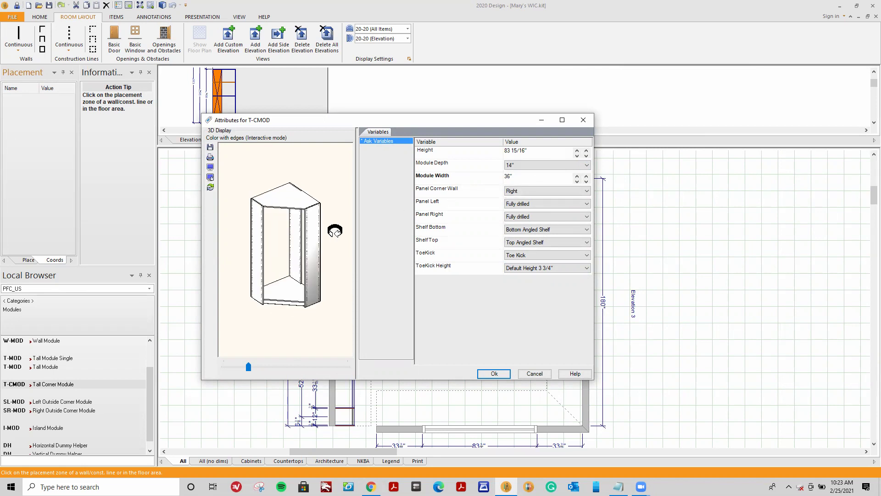
{"action": "left_click", "coordinate": [516, 194]}
{"action": "left_click", "coordinate": [516, 206]}
{"action": "left_click_drag", "start_coordinate": [294, 244], "coordinate": [328, 245]}
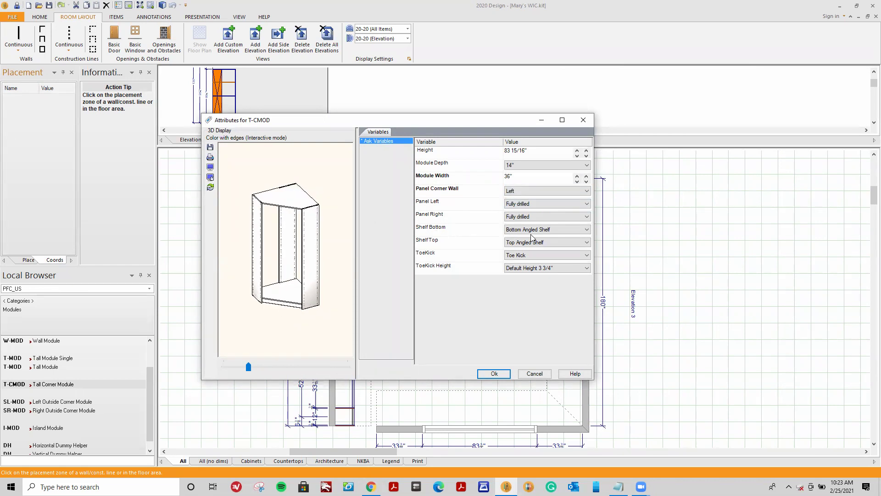
Give the tall corner module a Bottom Radius Shelf and a Top Radius Shelf, and place it in the corner between Elevations 2 and 3
{"action": "left_click", "coordinate": [587, 230]}
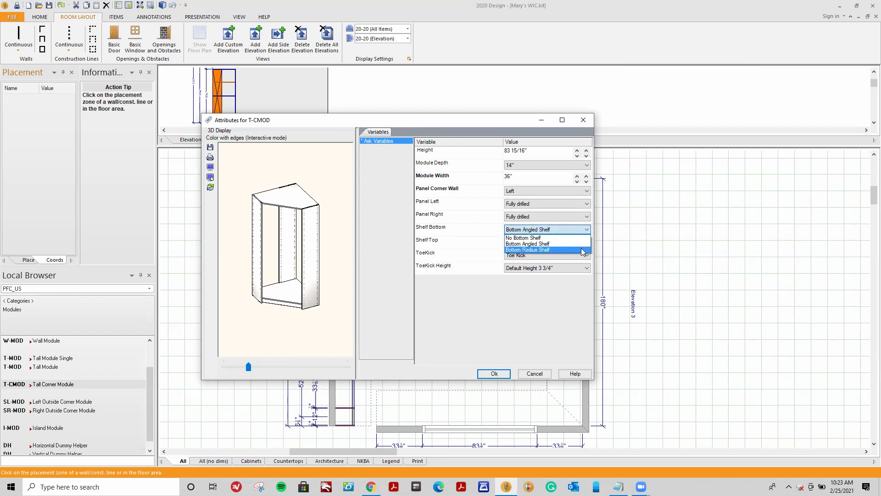
{"action": "left_click", "coordinate": [583, 252]}
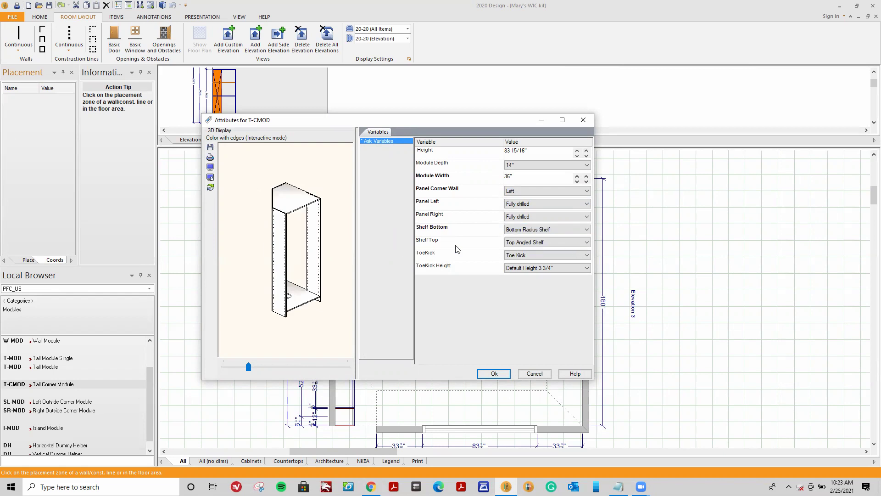
{"action": "left_click", "coordinate": [588, 243]}
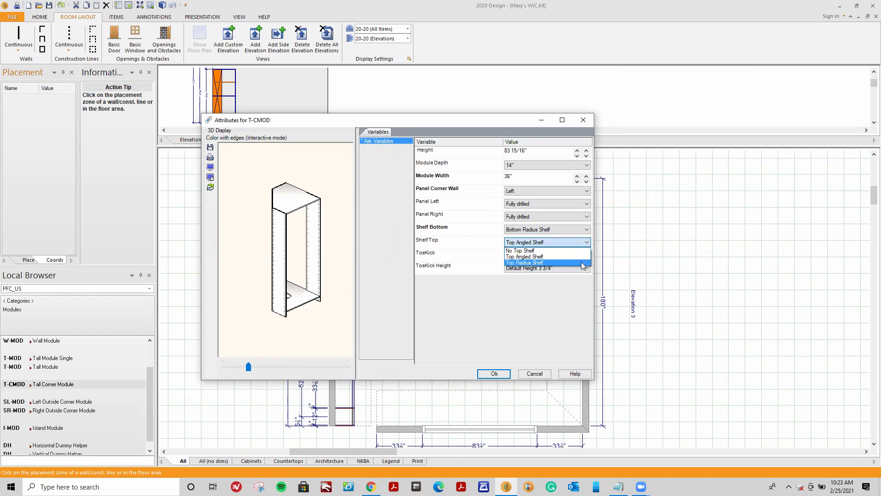
{"action": "left_click", "coordinate": [581, 262]}
{"action": "left_click_drag", "start_coordinate": [265, 282], "coordinate": [304, 288]}
{"action": "scroll", "coordinate": [292, 284], "scroll_direction": "up", "scroll_amount": 3}
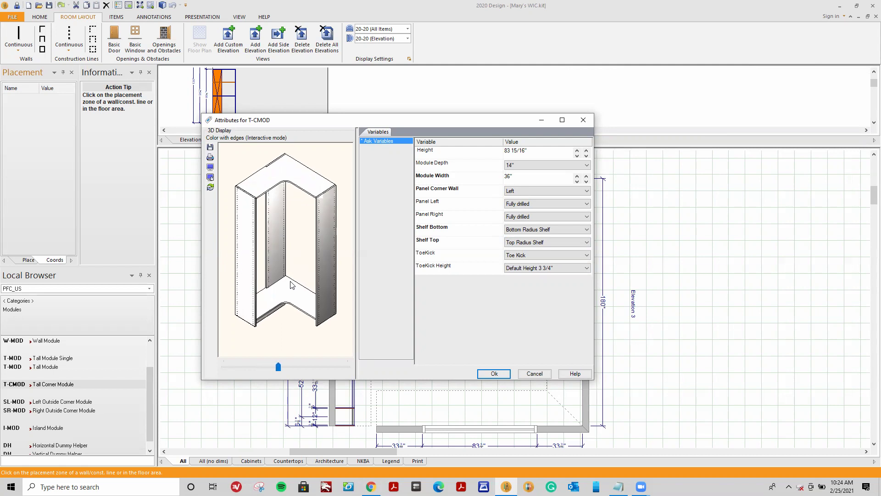
{"action": "scroll", "coordinate": [290, 285], "scroll_direction": "up", "scroll_amount": 1}
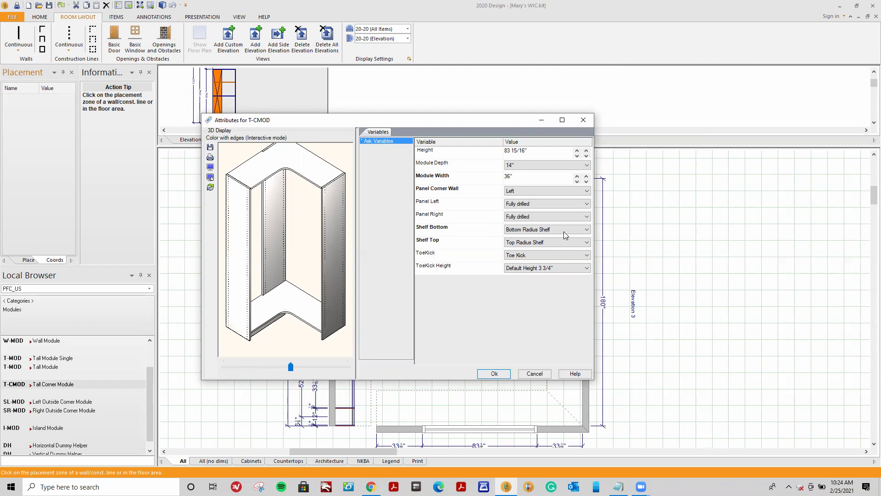
{"action": "key", "text": "Return"}
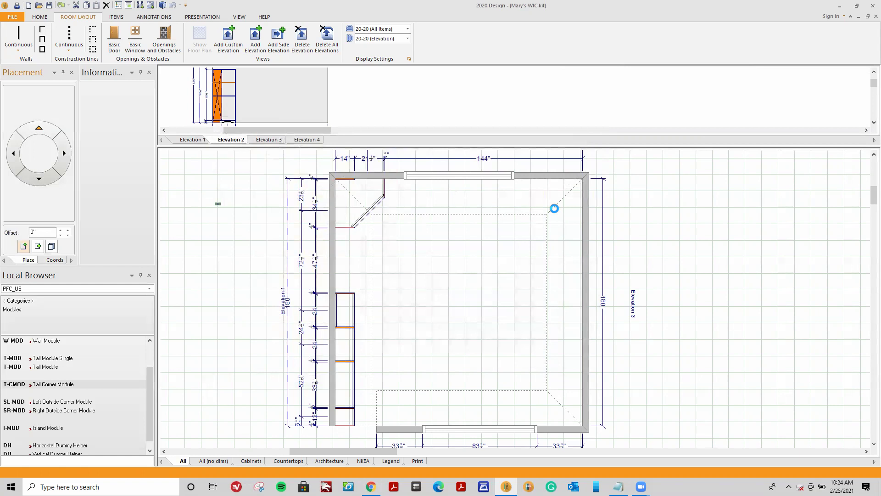
{"action": "left_click", "coordinate": [555, 209]}
Place a Left Corner Shelf Fixed, Radius Shelf style with 14" depth, in the new corner module in Elevation 2, its bottom about 41 5/8" high
{"action": "left_click_drag", "start_coordinate": [406, 146], "coordinate": [376, 354]}
{"action": "left_click_drag", "start_coordinate": [303, 338], "coordinate": [353, 339]}
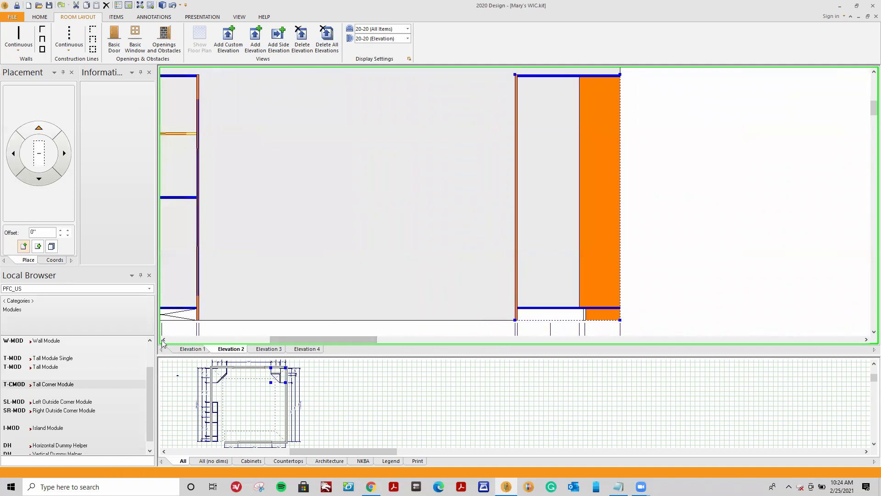
{"action": "left_click", "coordinate": [17, 302]}
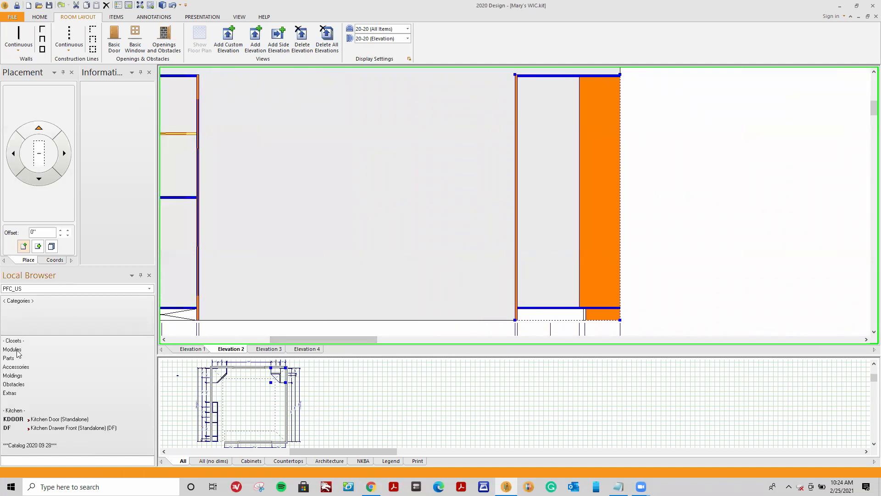
{"action": "left_click", "coordinate": [10, 358]}
{"action": "left_click", "coordinate": [11, 349]}
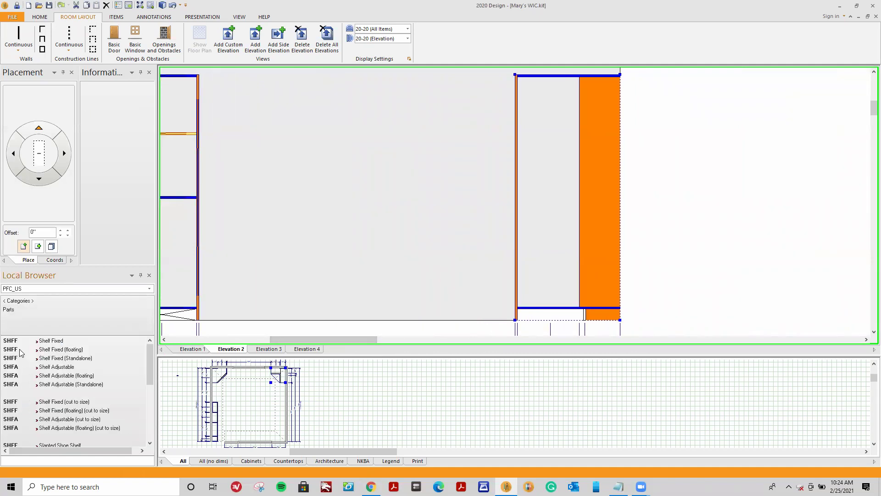
{"action": "left_click_drag", "start_coordinate": [148, 370], "coordinate": [151, 400]}
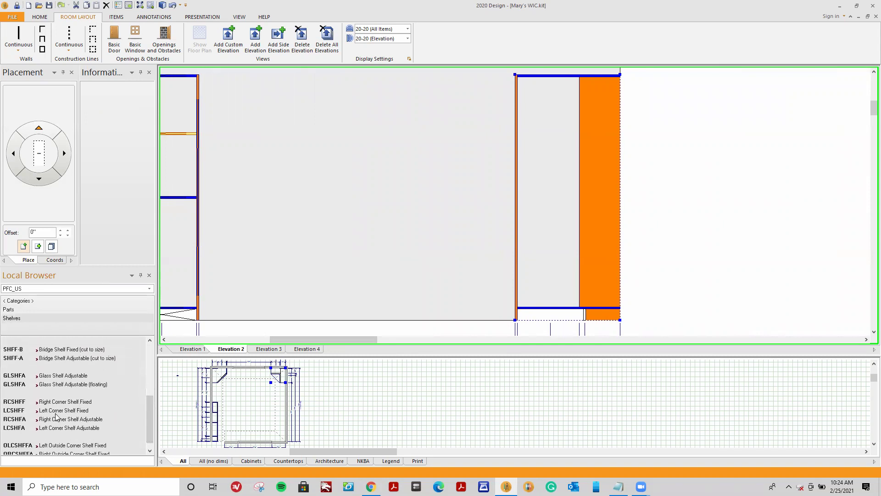
{"action": "left_click", "coordinate": [101, 412]}
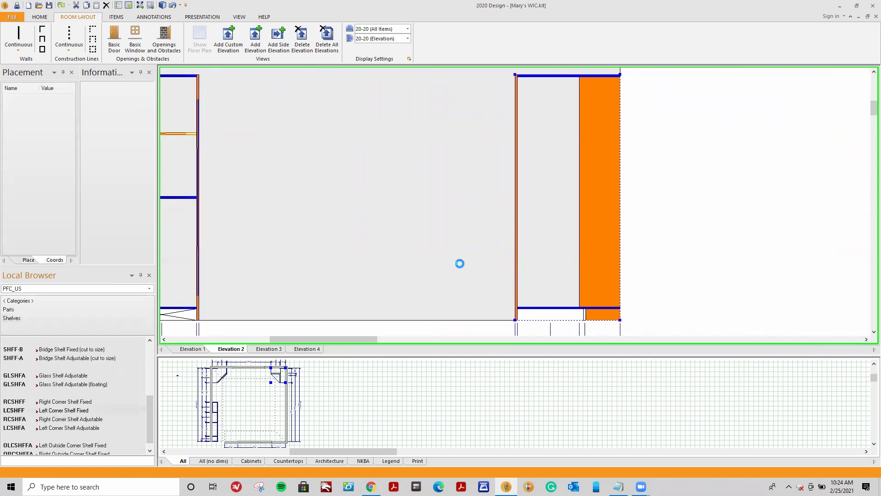
{"action": "left_click", "coordinate": [535, 181]}
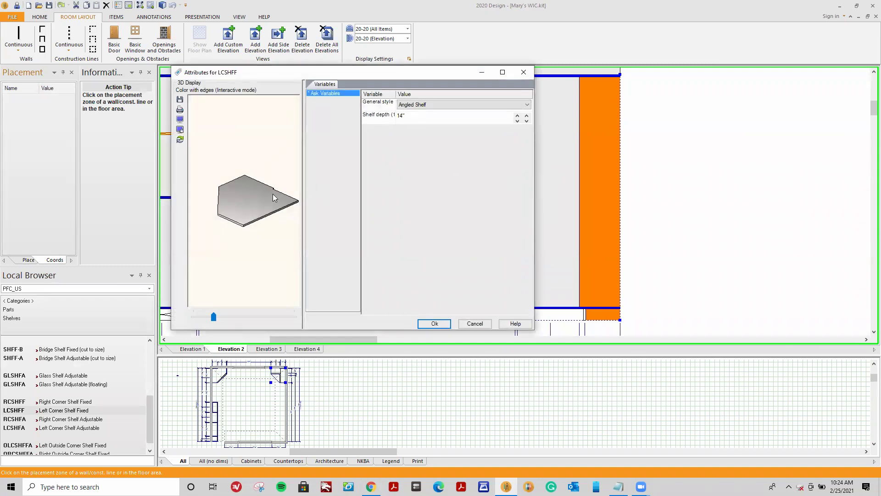
{"action": "left_click", "coordinate": [528, 105]}
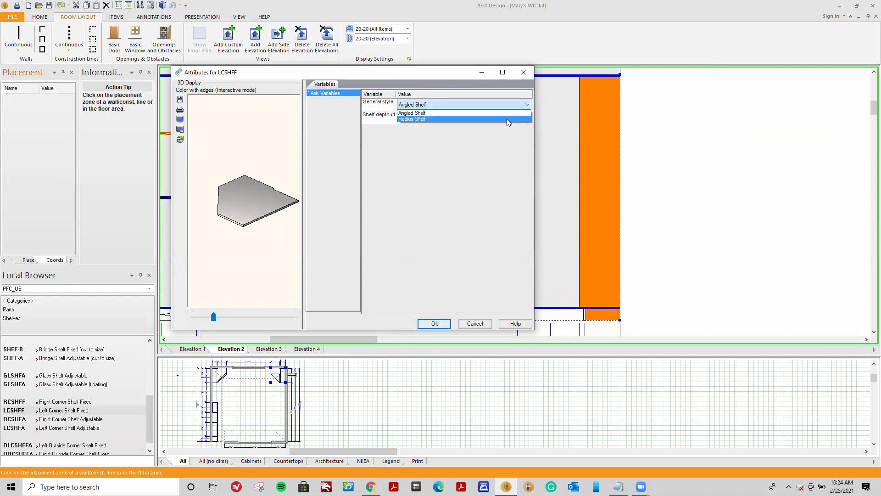
{"action": "left_click", "coordinate": [506, 118]}
{"action": "left_click", "coordinate": [434, 323]}
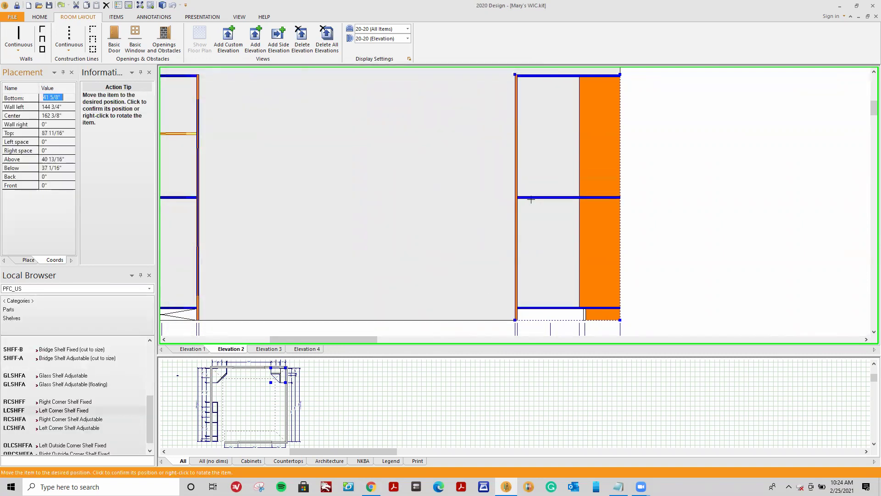
{"action": "left_click", "coordinate": [531, 200]}
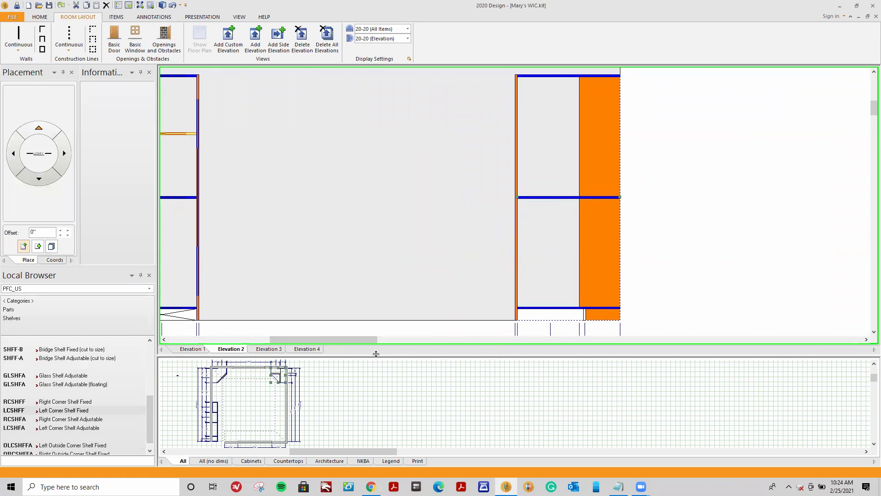
Enlarge the floor plan view and inspect the new corner module and the Elevation 4 side of the room
{"action": "left_click_drag", "start_coordinate": [372, 353], "coordinate": [429, 191]}
{"action": "scroll", "coordinate": [479, 255], "scroll_direction": "up", "scroll_amount": 5}
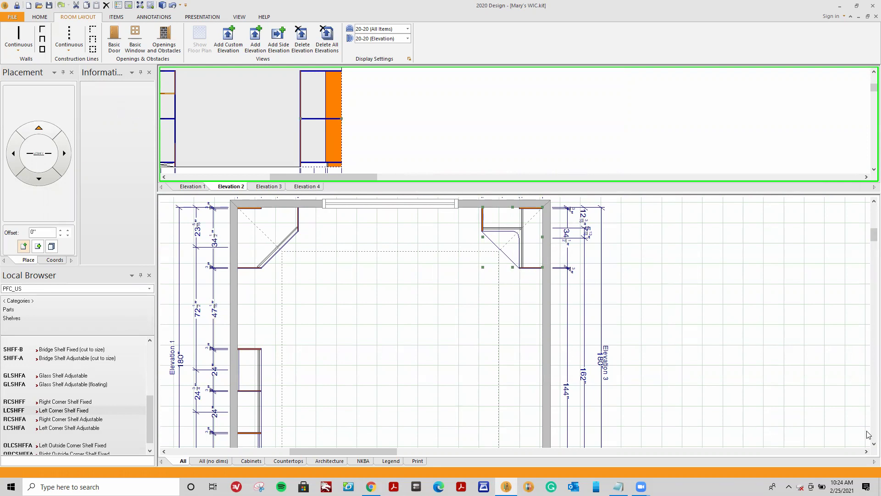
{"action": "scroll", "coordinate": [867, 434], "scroll_direction": "down", "scroll_amount": 3}
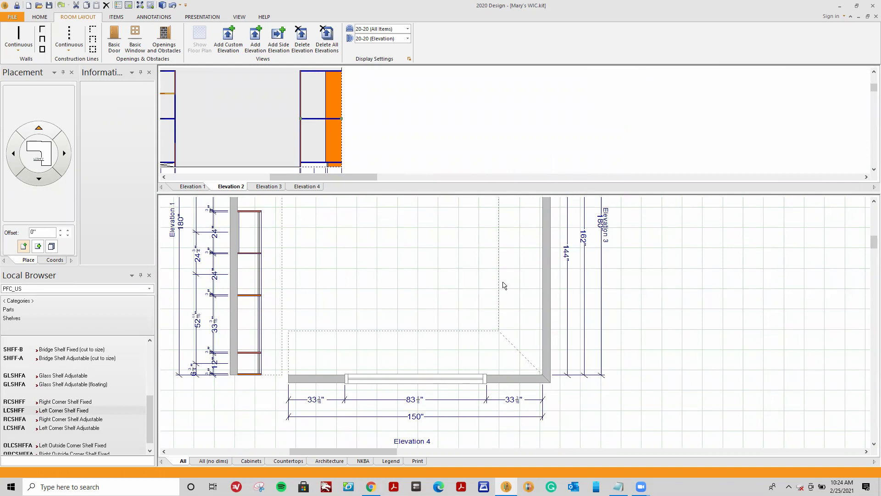
Enlarge the elevation view and bring the full width of the wall in Elevation 3 into view
{"action": "left_click_drag", "start_coordinate": [502, 195], "coordinate": [502, 370]}
{"action": "left_click_drag", "start_coordinate": [327, 353], "coordinate": [347, 351]}
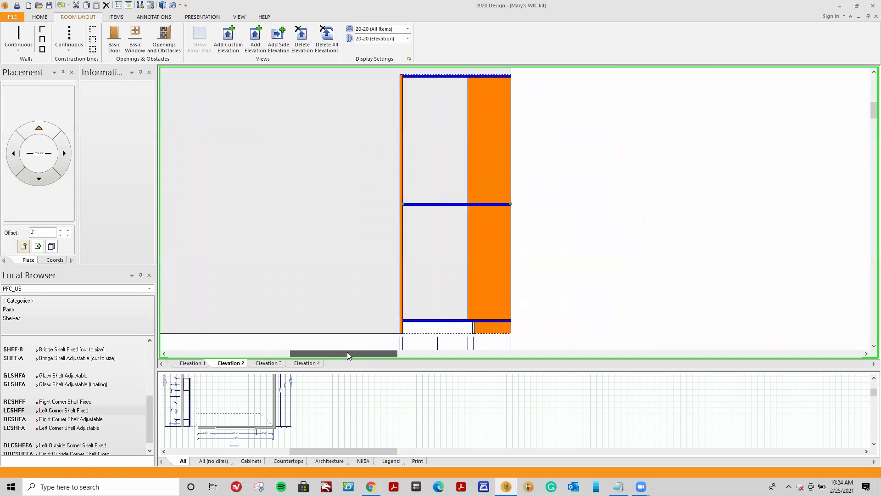
{"action": "left_click", "coordinate": [269, 363]}
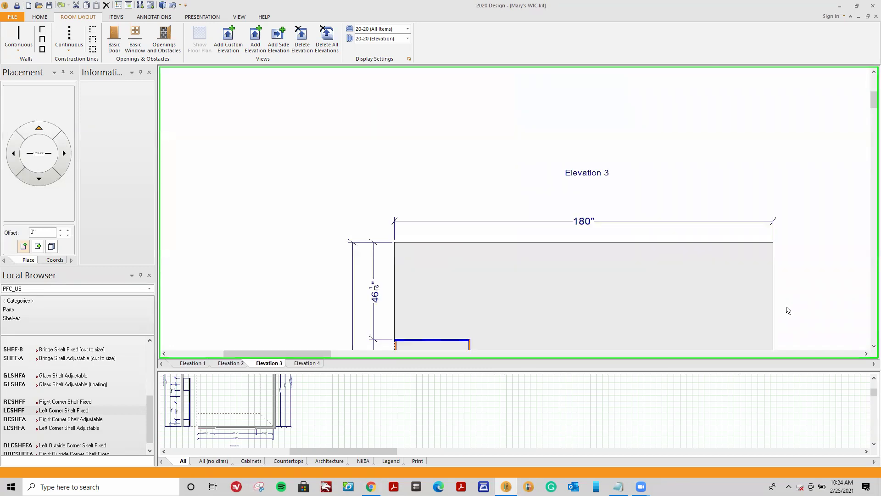
{"action": "scroll", "coordinate": [869, 338], "scroll_direction": "down", "scroll_amount": 5}
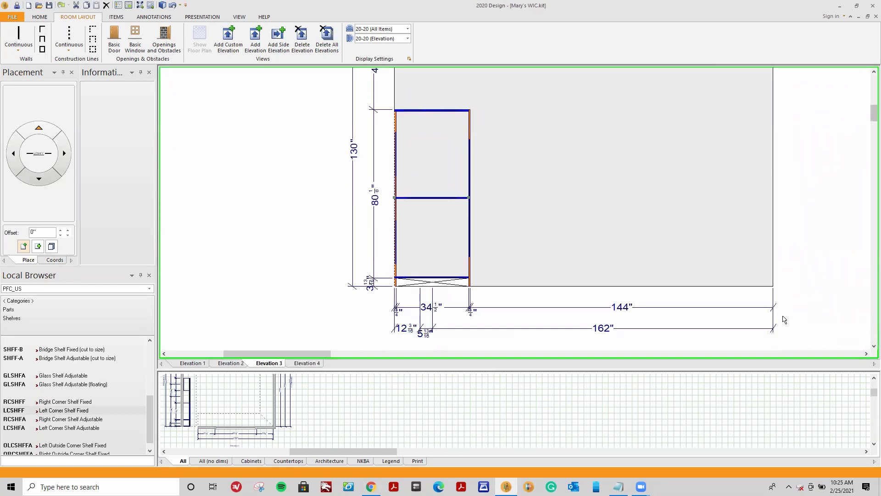
{"action": "scroll", "coordinate": [780, 315], "scroll_direction": "down", "scroll_amount": 1}
{"action": "left_click_drag", "start_coordinate": [298, 354], "coordinate": [314, 355]}
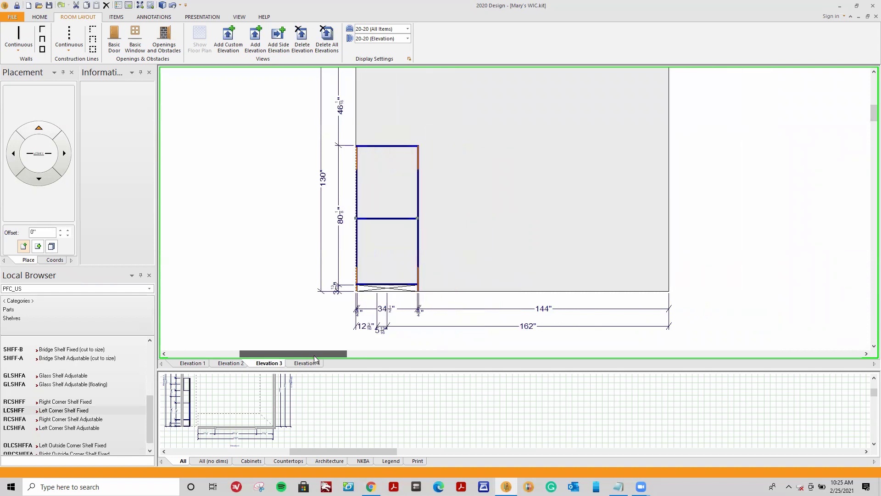
Place a Tall Module with a 36" Opening 1 Width against the right end of the wall in Elevation 3
{"action": "left_click", "coordinate": [21, 302]}
{"action": "left_click", "coordinate": [22, 352]}
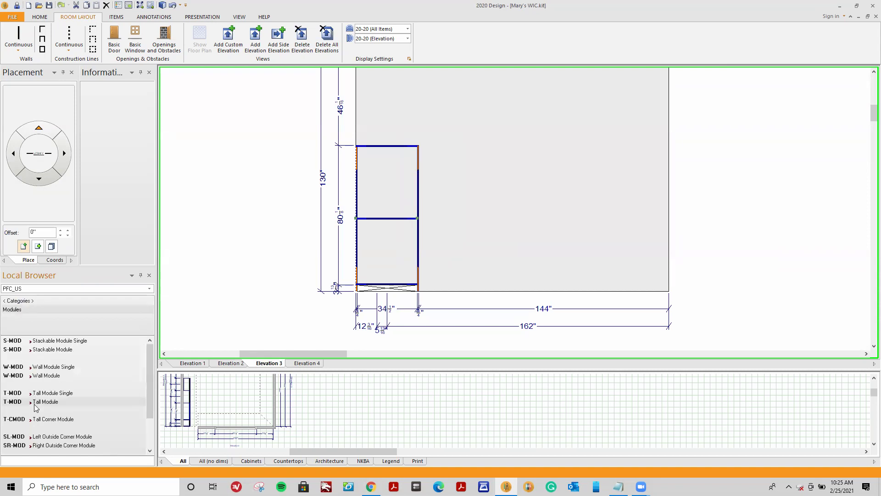
{"action": "left_click", "coordinate": [35, 403]}
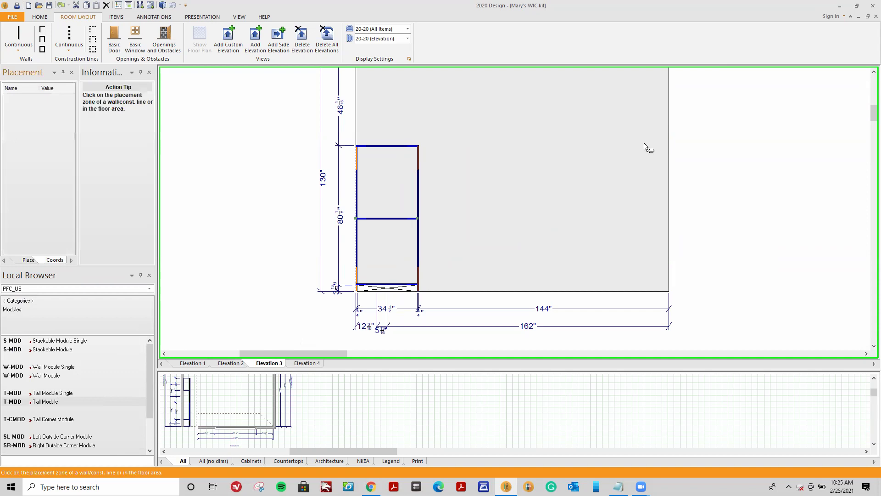
{"action": "left_click", "coordinate": [433, 153]}
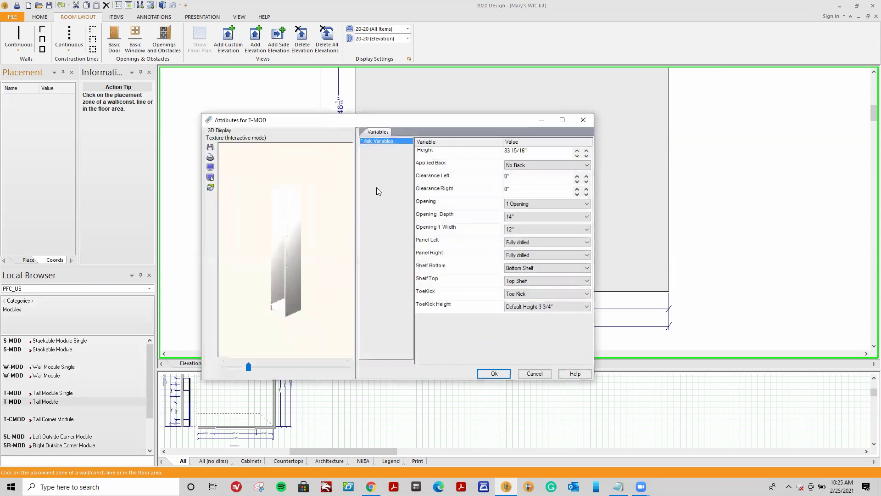
{"action": "left_click", "coordinate": [516, 231]}
{"action": "left_click", "coordinate": [521, 261]}
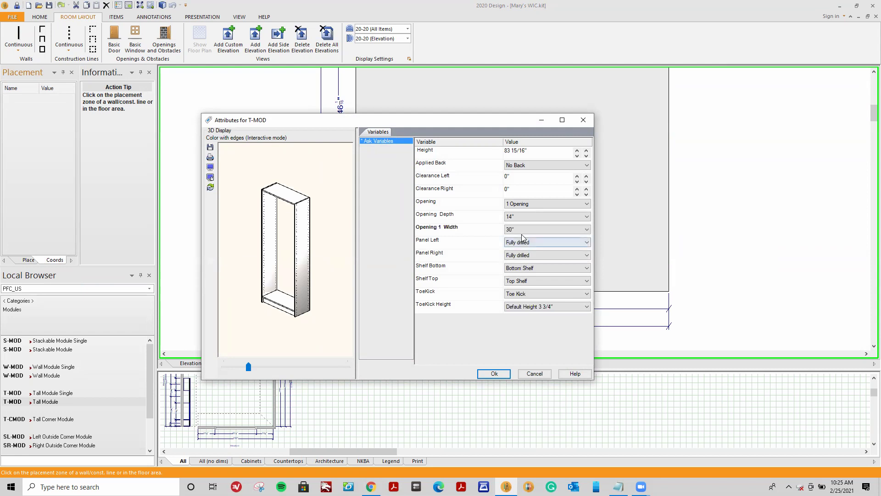
{"action": "left_click", "coordinate": [546, 229]}
{"action": "left_click", "coordinate": [516, 267]}
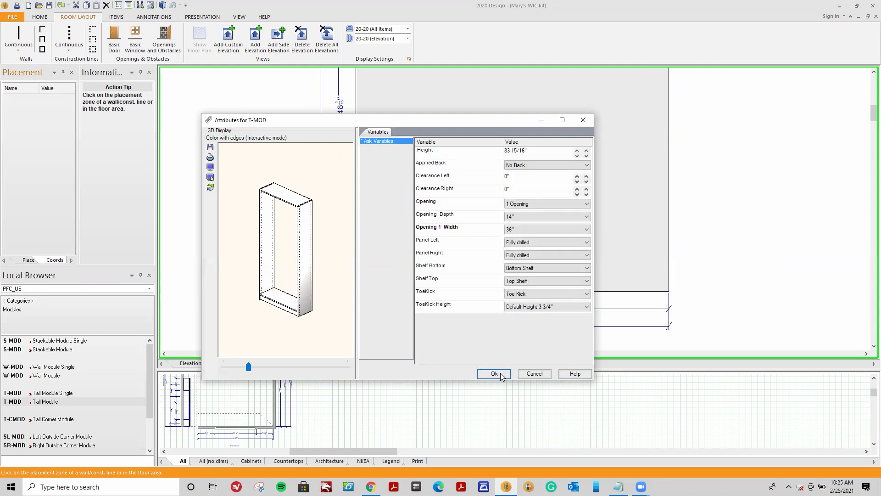
{"action": "key", "text": "Return"}
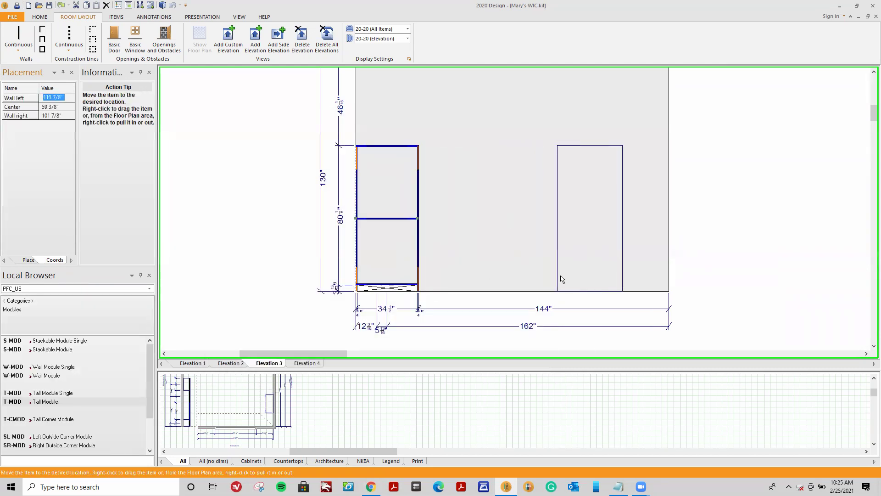
{"action": "left_click", "coordinate": [620, 271]}
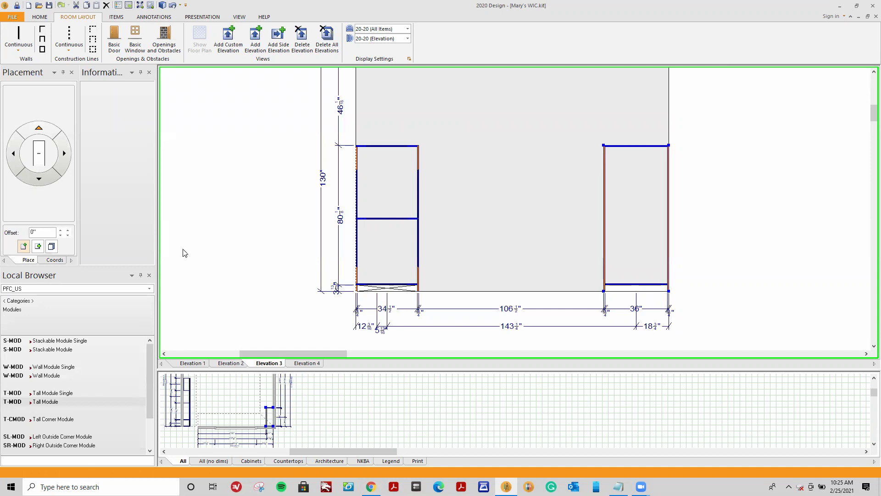
Place a Shelf Fixed in the new Elevation 3 tall module with its bottom 41 5/8" high
{"action": "left_click", "coordinate": [21, 301]}
{"action": "left_click", "coordinate": [18, 361]}
{"action": "left_click", "coordinate": [27, 347]}
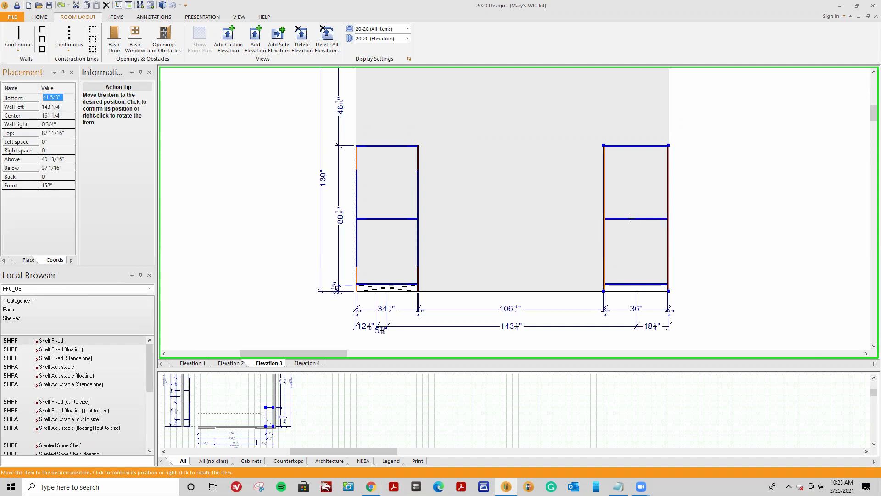
{"action": "left_click", "coordinate": [631, 218]}
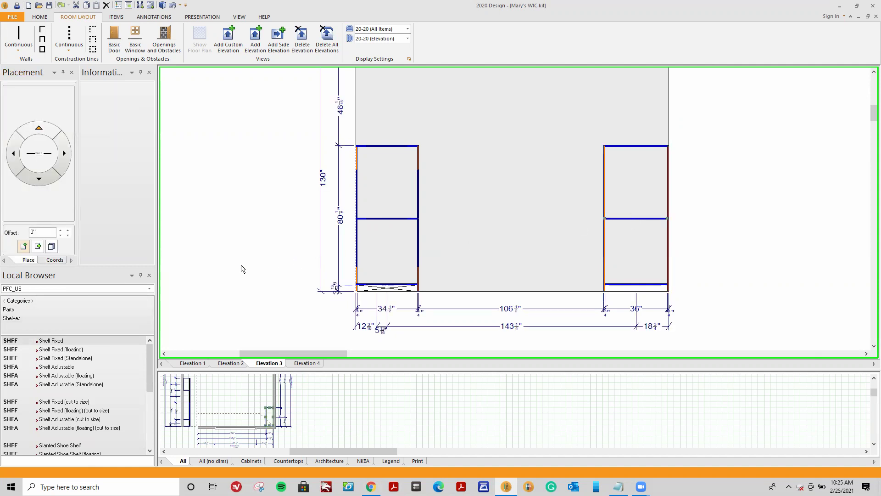
Add a Closet Rod under the top shelf and another under the middle shelf of the right-hand module in Elevation 3
{"action": "left_click", "coordinate": [18, 301]}
{"action": "left_click", "coordinate": [17, 367]}
{"action": "left_click", "coordinate": [19, 384]}
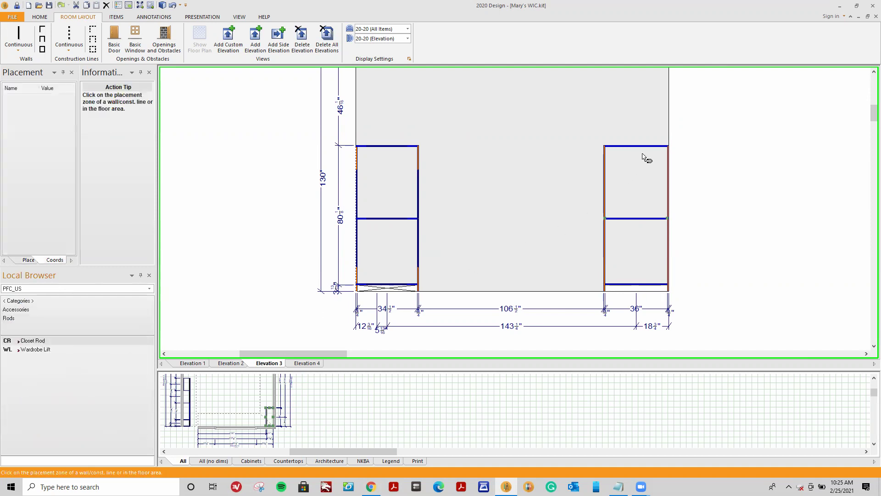
{"action": "left_click", "coordinate": [579, 197]}
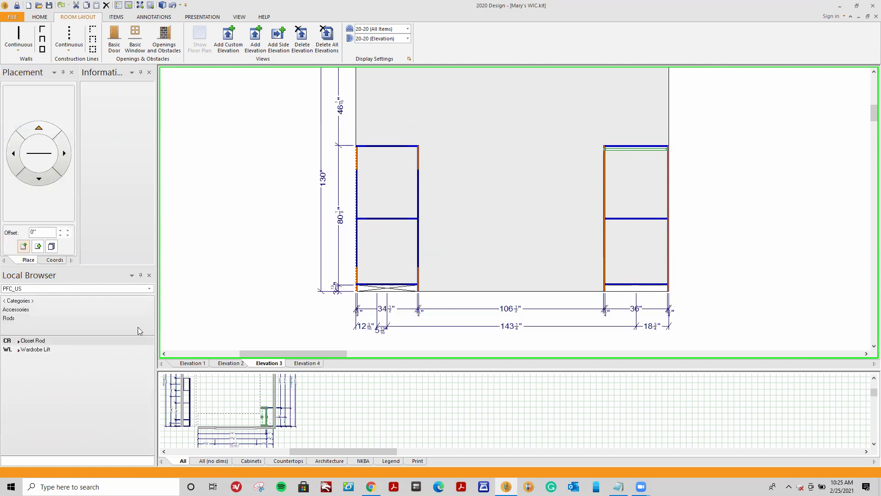
{"action": "left_click", "coordinate": [116, 340]}
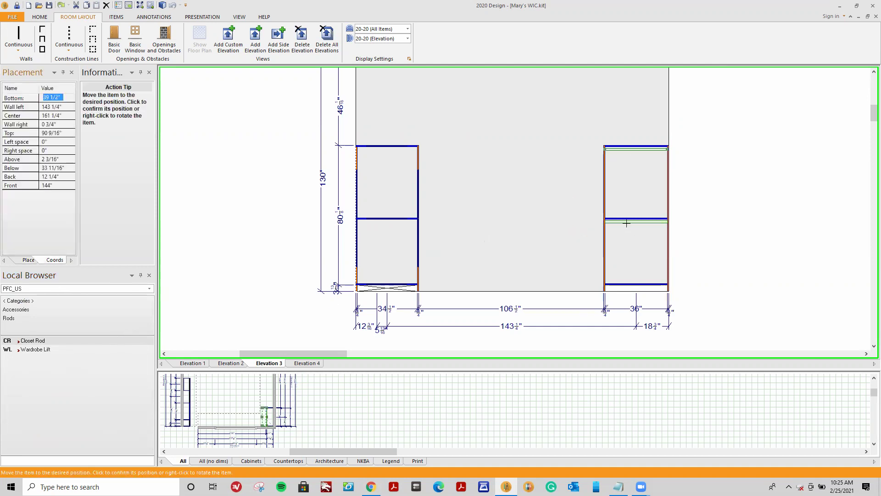
{"action": "left_click", "coordinate": [610, 232]}
Add a Cleat (Connect to fixed shelf) below the top shelf of the right-hand module in Elevation 3
{"action": "left_click", "coordinate": [42, 298]}
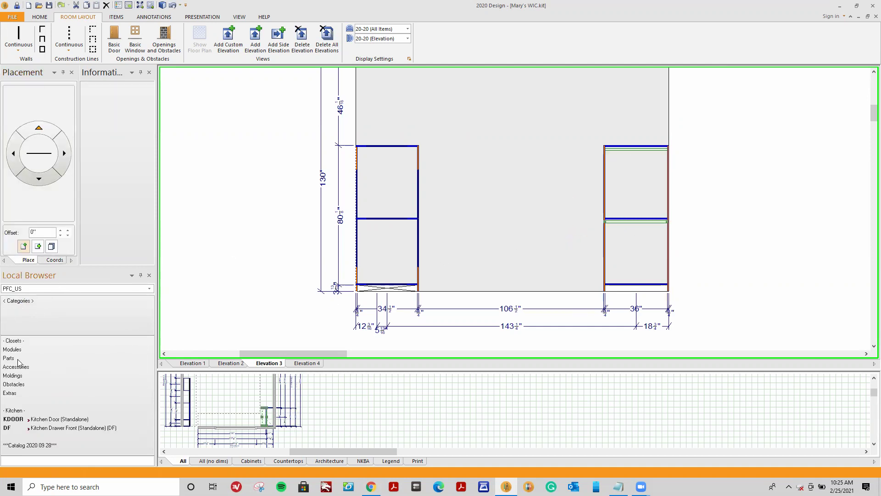
{"action": "left_click", "coordinate": [19, 367]}
{"action": "left_click", "coordinate": [47, 378]}
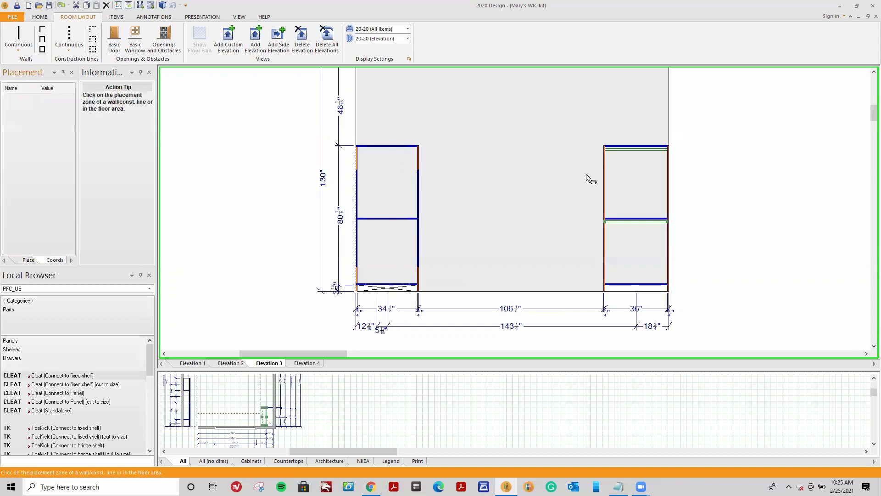
{"action": "left_click", "coordinate": [631, 157]}
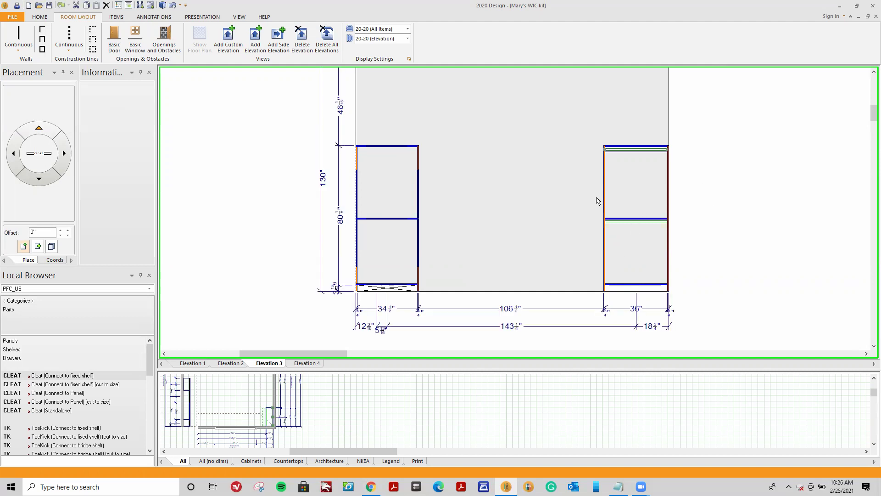
Place a Tall Module with a 36" Opening 1 Width in Elevation 4, about 8" from the adjoining module at the left corner
{"action": "left_click", "coordinate": [306, 363]}
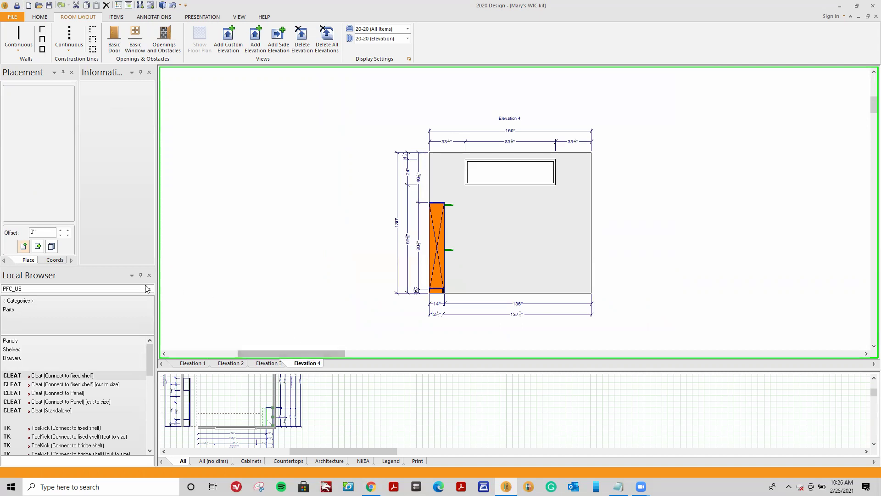
{"action": "left_click", "coordinate": [23, 302]}
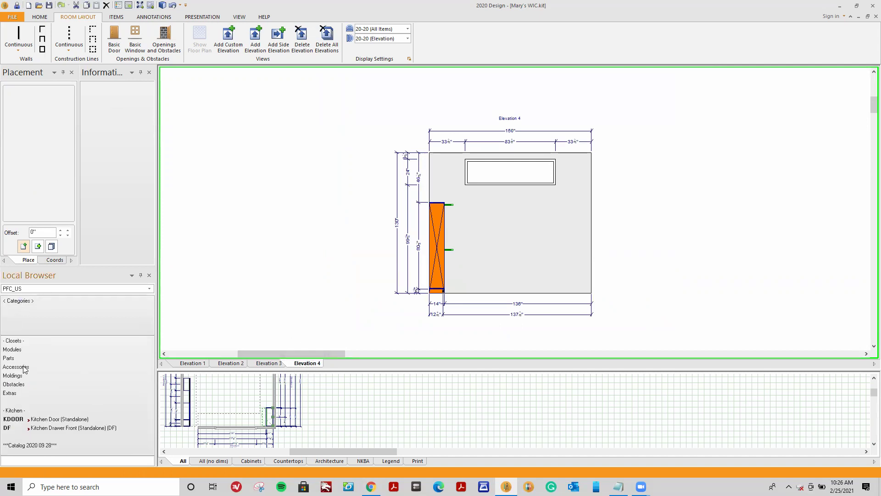
{"action": "left_click", "coordinate": [12, 349]}
{"action": "left_click", "coordinate": [45, 401]}
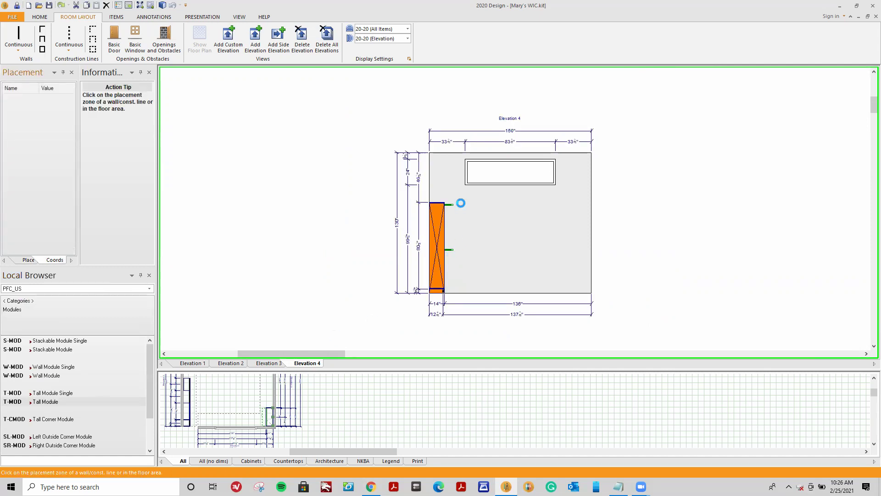
{"action": "left_click", "coordinate": [465, 213]}
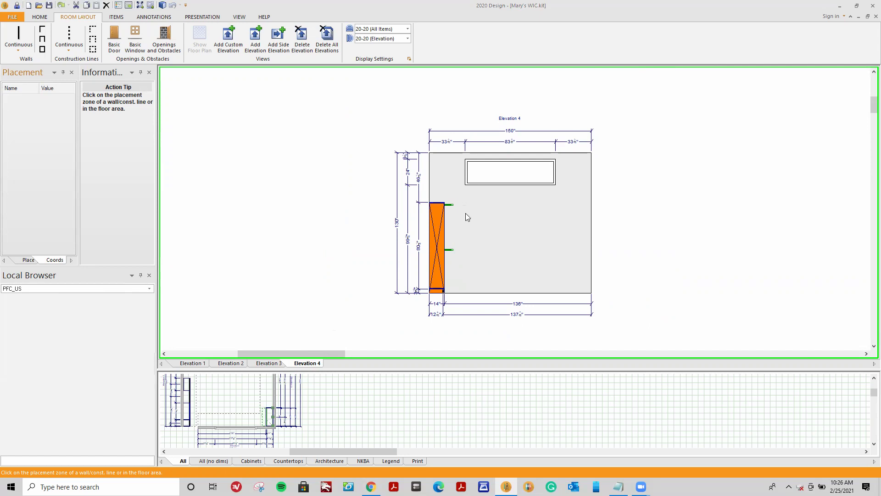
{"action": "left_click", "coordinate": [291, 237]}
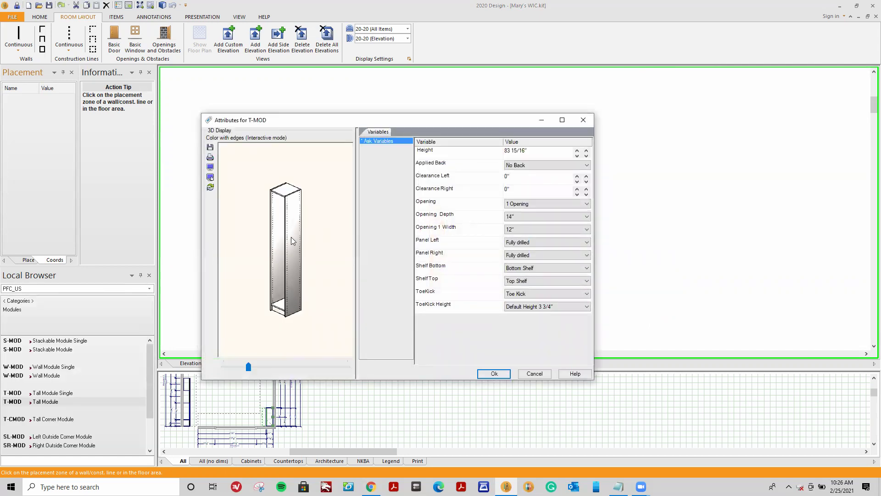
{"action": "left_click", "coordinate": [521, 232]}
{"action": "left_click", "coordinate": [522, 268]}
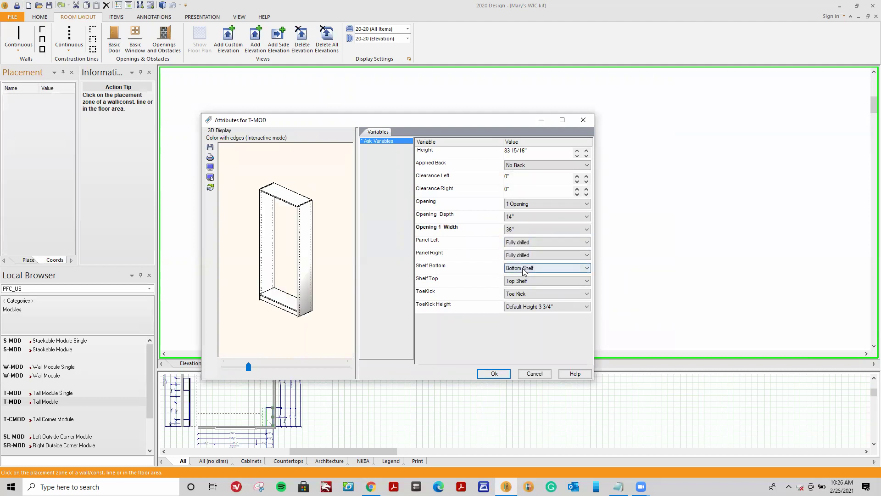
{"action": "mouse_move", "coordinate": [291, 274]}
{"action": "left_mouse_down"}
{"action": "mouse_move", "coordinate": [316, 277]}
{"action": "mouse_move", "coordinate": [299, 278]}
{"action": "left_mouse_up"}
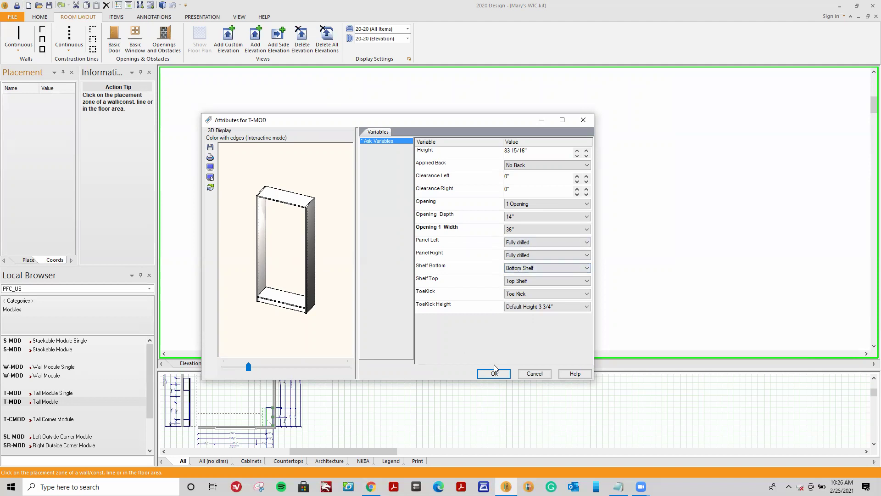
{"action": "left_click", "coordinate": [494, 373]}
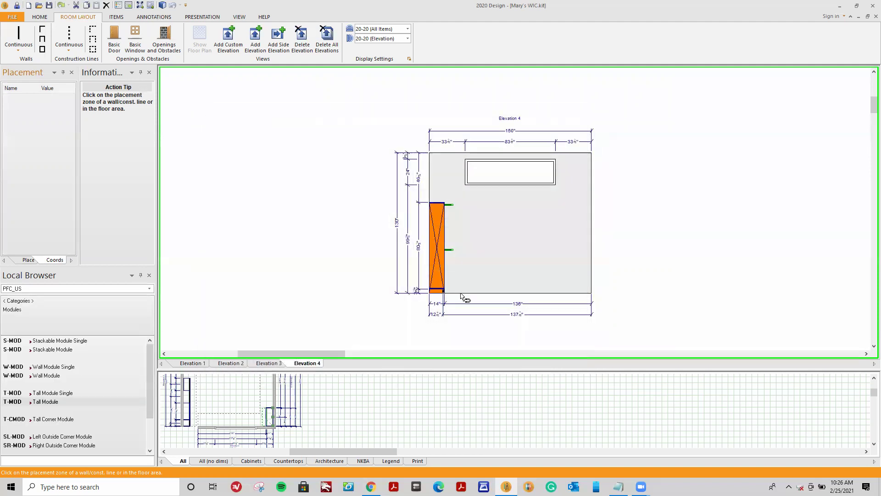
{"action": "left_click", "coordinate": [439, 265]}
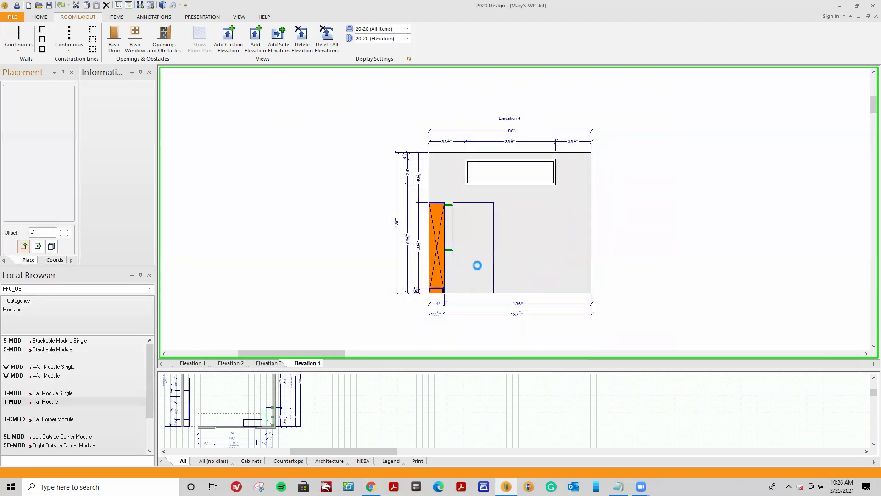
{"action": "left_click", "coordinate": [475, 265]}
Place a Shelf Fixed at mid-height in the new Elevation 4 tall module
{"action": "scroll", "coordinate": [472, 271], "scroll_direction": "up", "scroll_amount": 2}
{"action": "left_click", "coordinate": [21, 301]}
{"action": "left_click", "coordinate": [28, 358]}
{"action": "left_click", "coordinate": [37, 349]}
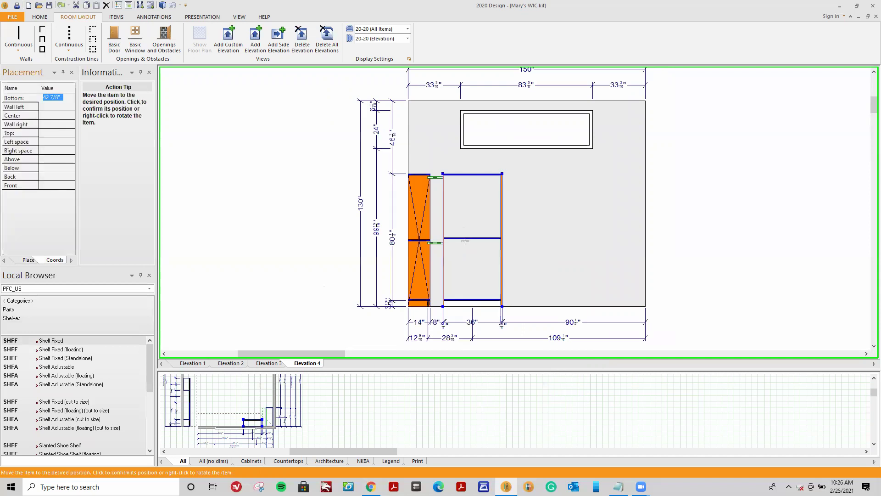
{"action": "left_click", "coordinate": [464, 240]}
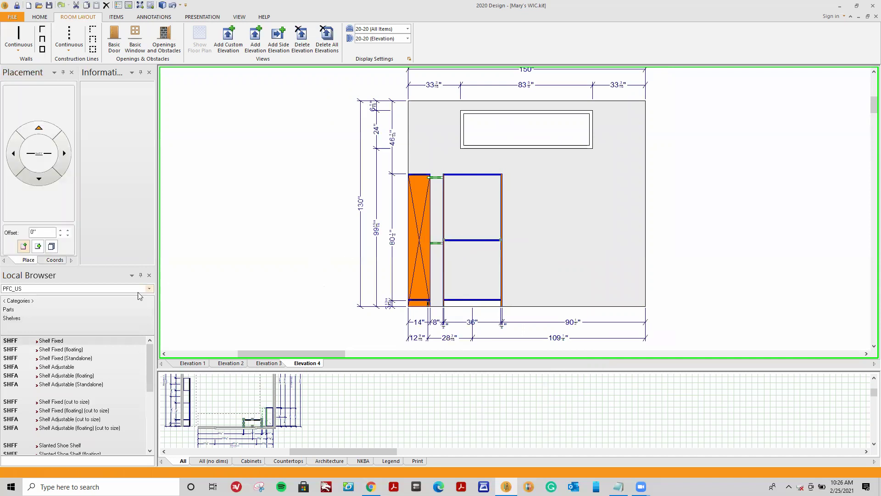
Add a Cleat (Connect to fixed shelf) beneath the top shelf of the Elevation 4 tall module
{"action": "left_click", "coordinate": [8, 309]}
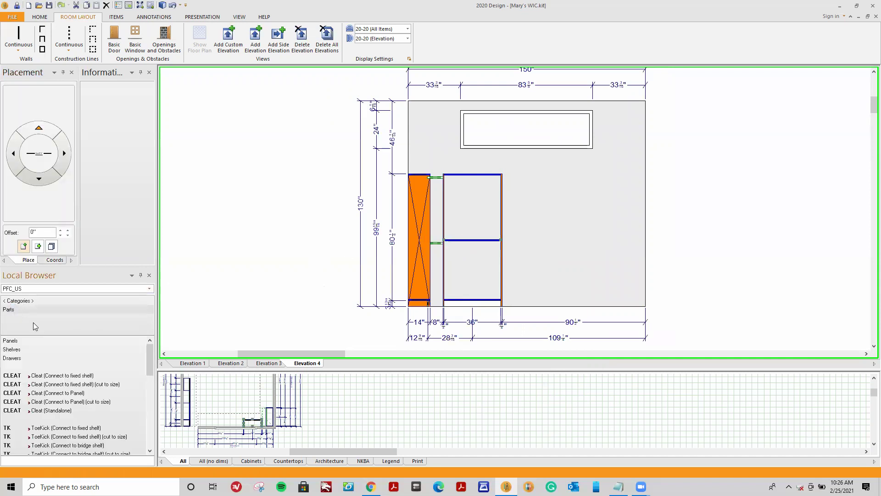
{"action": "left_click", "coordinate": [60, 375]}
{"action": "left_click", "coordinate": [468, 188]}
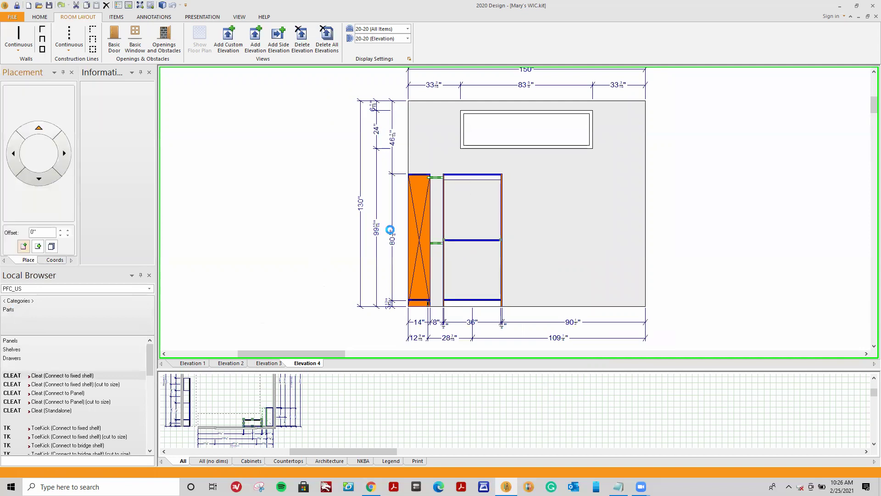
Add a Closet Rod beneath the top shelf of the Elevation 4 tall module
{"action": "left_click", "coordinate": [19, 301]}
{"action": "left_click", "coordinate": [21, 366]}
{"action": "left_click", "coordinate": [18, 385]}
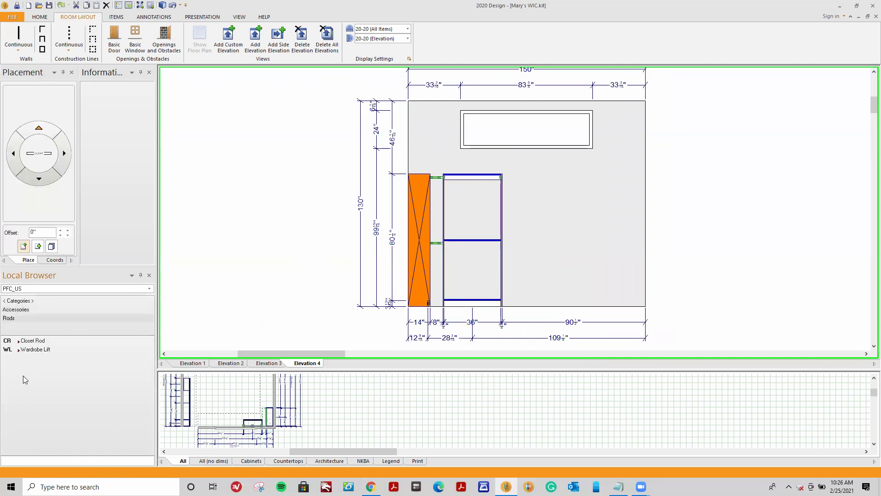
{"action": "left_click", "coordinate": [33, 340]}
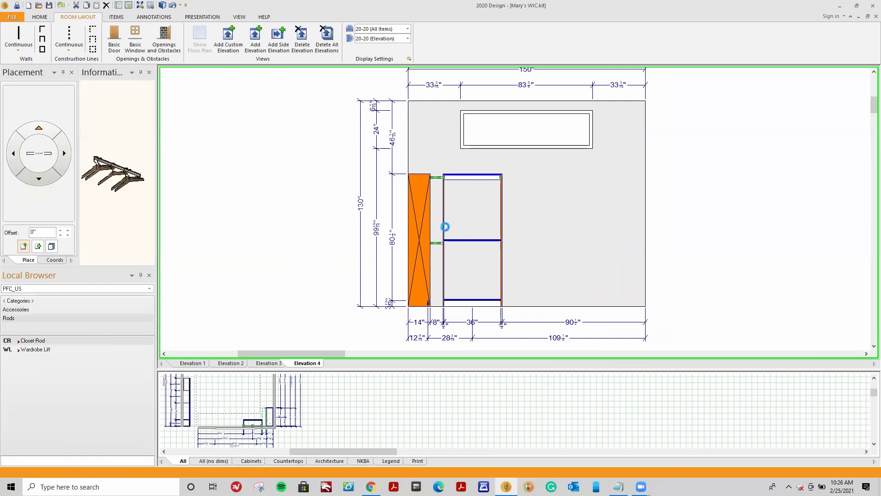
{"action": "left_click", "coordinate": [475, 178]}
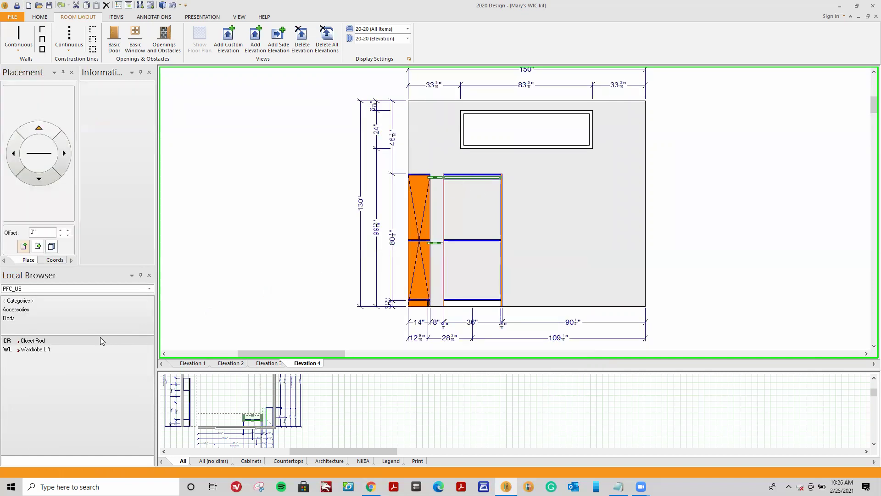
Add a Closet Rod beneath the mid-height fixed shelf of the Elevation 4 tall module
{"action": "left_click", "coordinate": [475, 243]}
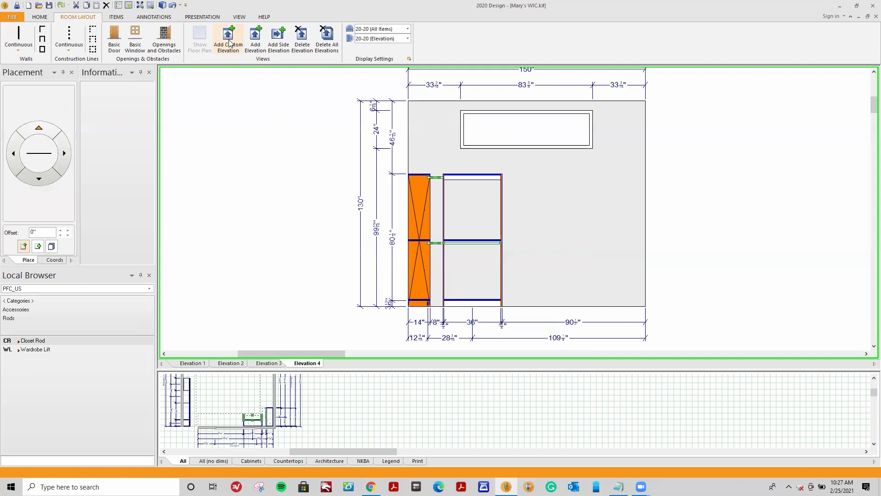
Open a perspective rendering of the closet and view the corner where the Elevation 3 and Elevation 4 tall modules meet
{"action": "left_click", "coordinate": [204, 17]}
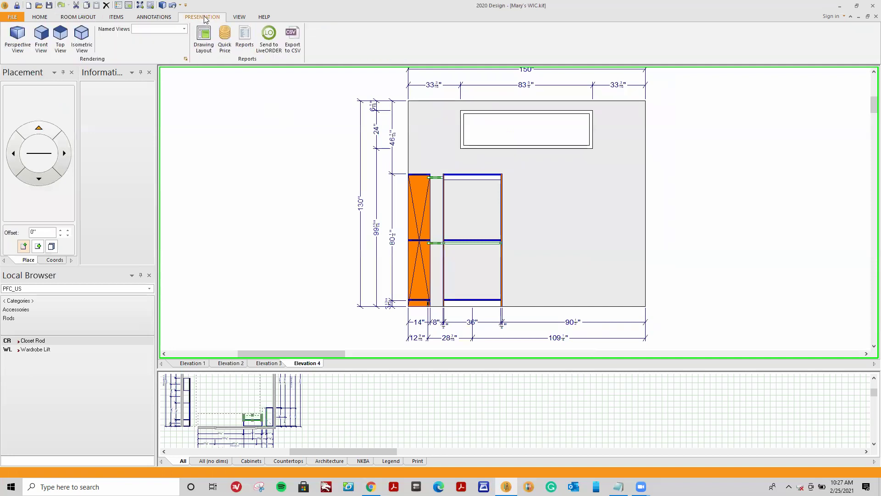
{"action": "left_click", "coordinate": [17, 37]}
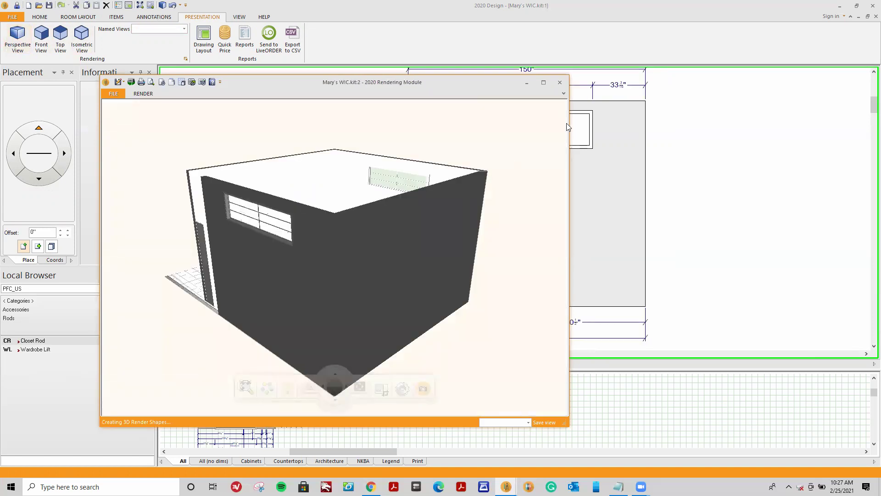
{"action": "left_click", "coordinate": [546, 83]}
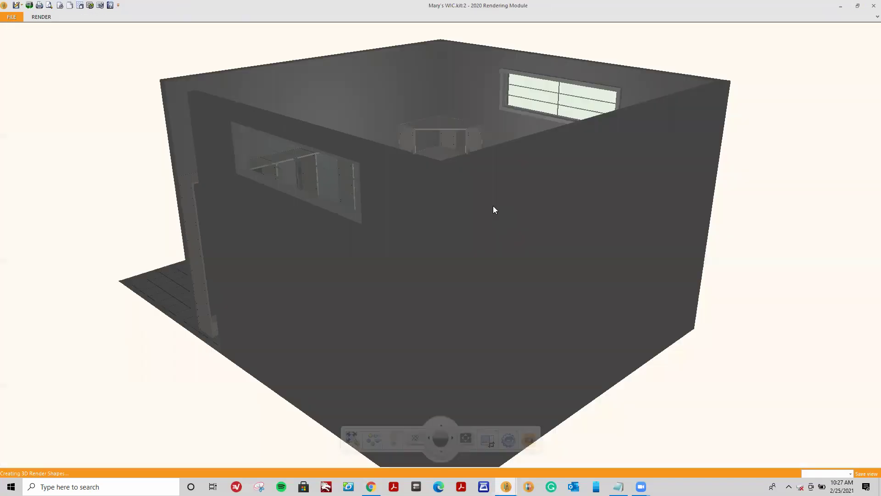
{"action": "mouse_move", "coordinate": [411, 146]}
{"action": "left_mouse_down"}
{"action": "mouse_move", "coordinate": [391, 154]}
{"action": "mouse_move", "coordinate": [384, 75]}
{"action": "mouse_move", "coordinate": [347, 394]}
{"action": "left_mouse_up"}
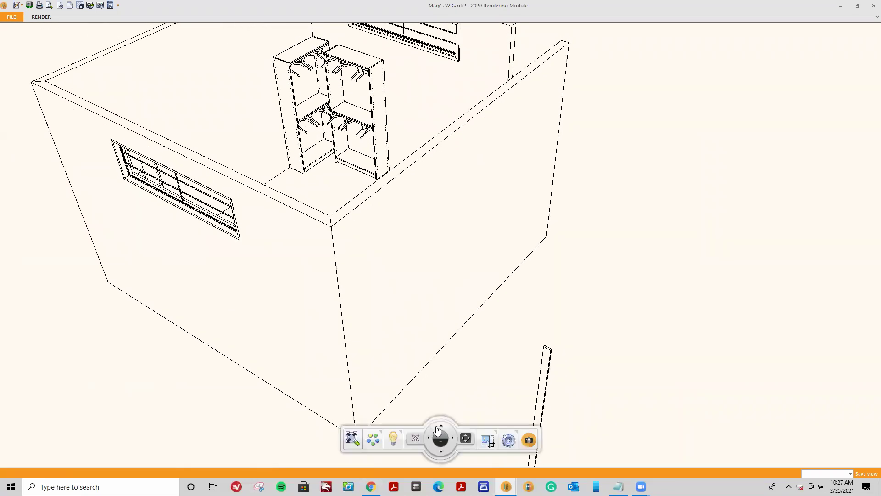
{"action": "mouse_move", "coordinate": [442, 429]}
{"action": "left_mouse_down"}
{"action": "mouse_move", "coordinate": [432, 441]}
{"action": "mouse_move", "coordinate": [417, 366]}
{"action": "mouse_move", "coordinate": [452, 366]}
{"action": "mouse_move", "coordinate": [449, 305]}
{"action": "left_mouse_up"}
{"action": "scroll", "coordinate": [454, 310], "scroll_direction": "up", "scroll_amount": 5}
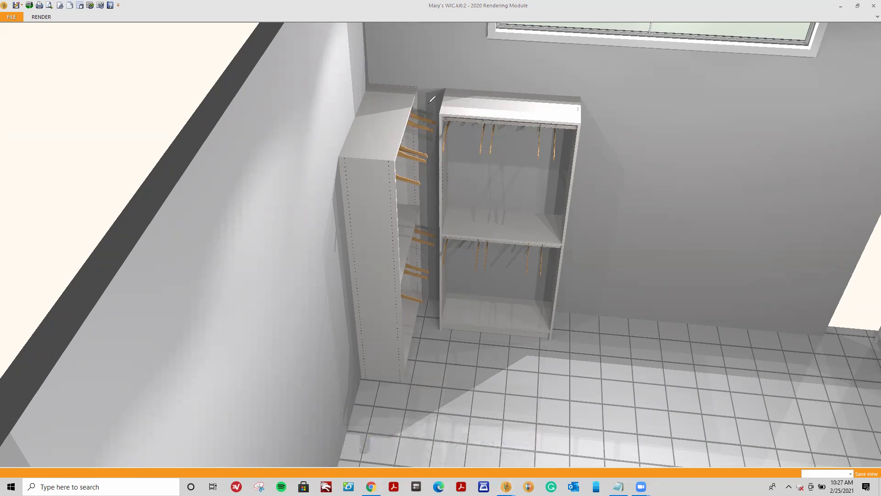
Circle the projecting hangers in the rendered corner, trace the adjoining module's side edge, and close the rendering
{"action": "left_click_drag", "start_coordinate": [403, 114], "coordinate": [407, 134]}
{"action": "left_click_drag", "start_coordinate": [419, 243], "coordinate": [438, 230]}
{"action": "mouse_move", "coordinate": [436, 113]}
{"action": "left_mouse_down"}
{"action": "mouse_move", "coordinate": [432, 143]}
{"action": "mouse_move", "coordinate": [435, 116]}
{"action": "left_mouse_up"}
{"action": "left_click_drag", "start_coordinate": [437, 108], "coordinate": [439, 314]}
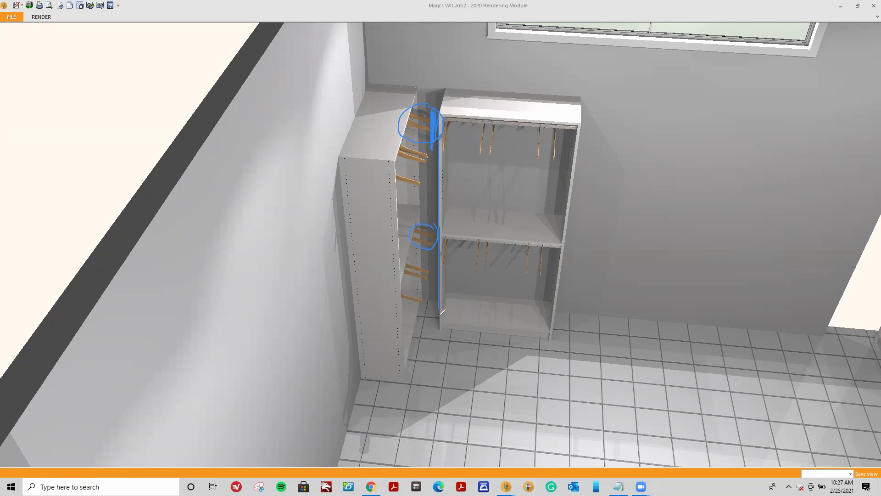
{"action": "left_click_drag", "start_coordinate": [445, 218], "coordinate": [440, 130]}
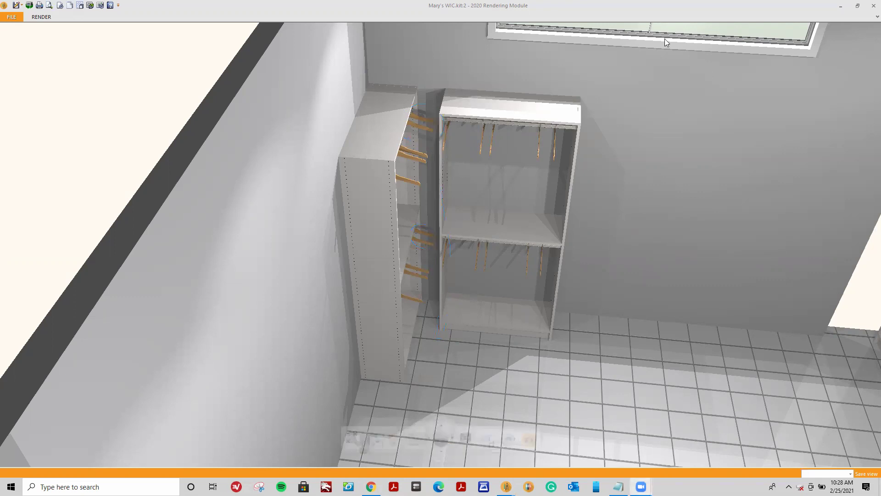
{"action": "left_click", "coordinate": [872, 5]}
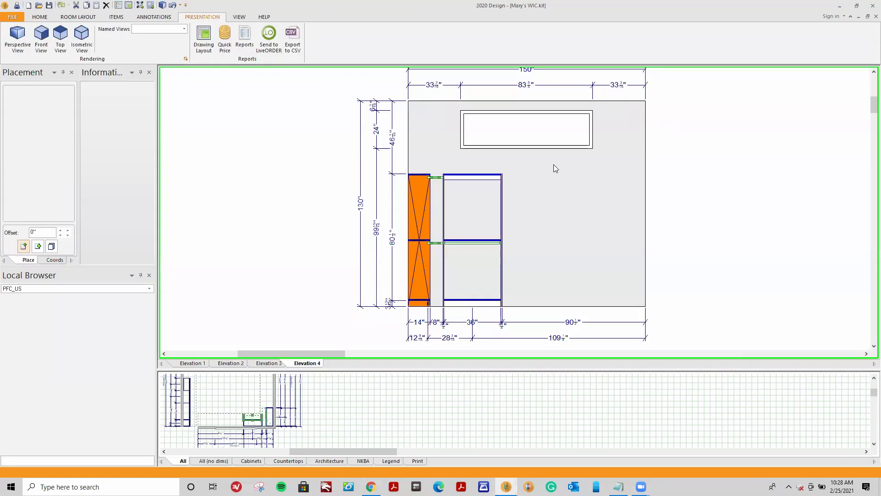
Dimension the distance from the left wall to the near side of the tall module in Elevation 4
{"action": "scroll", "coordinate": [444, 339], "scroll_direction": "up", "scroll_amount": 3}
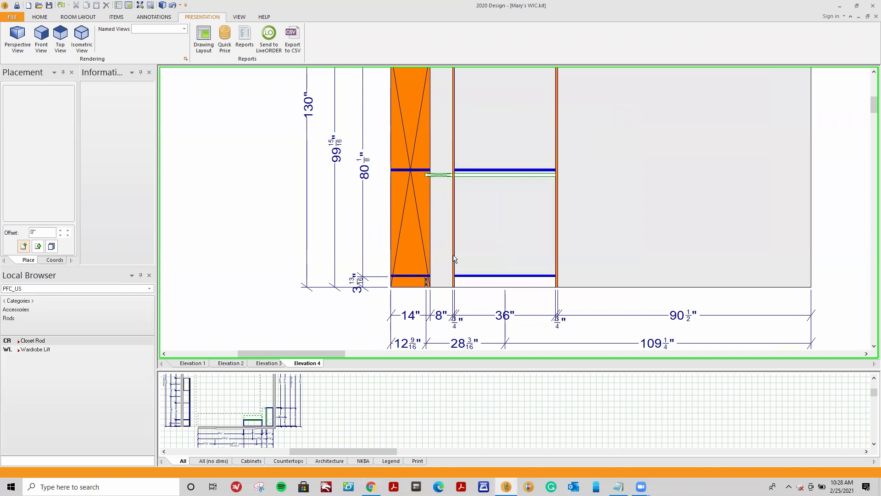
{"action": "key", "text": "d"}
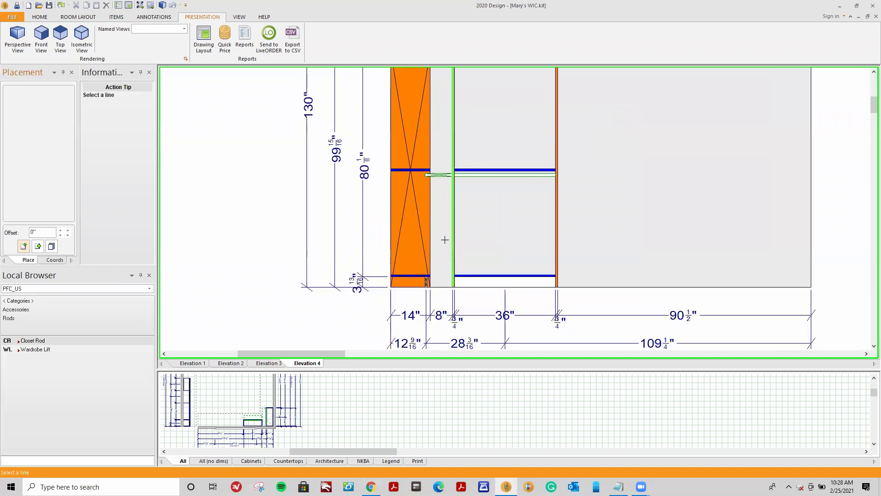
{"action": "left_click", "coordinate": [447, 241]}
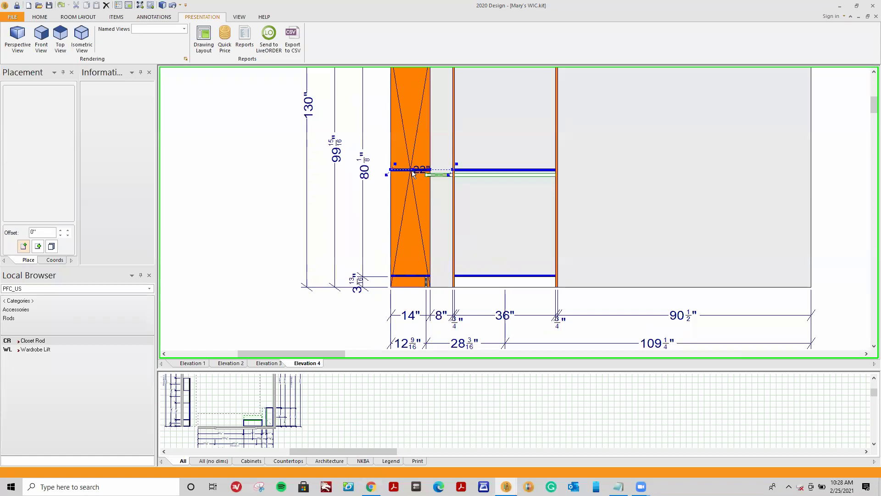
{"action": "left_click", "coordinate": [452, 215]}
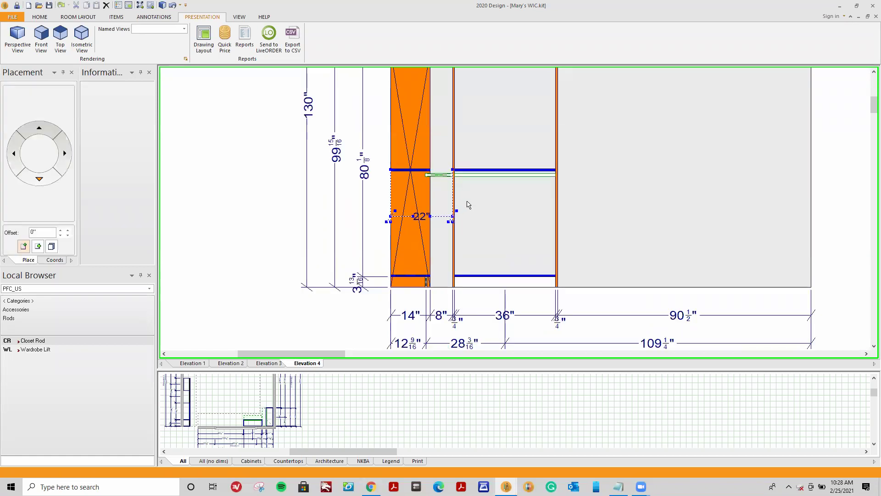
Move the Elevation 4 tall module so that its Wall left distance is 28"
{"action": "key", "text": "ctrl+z"}
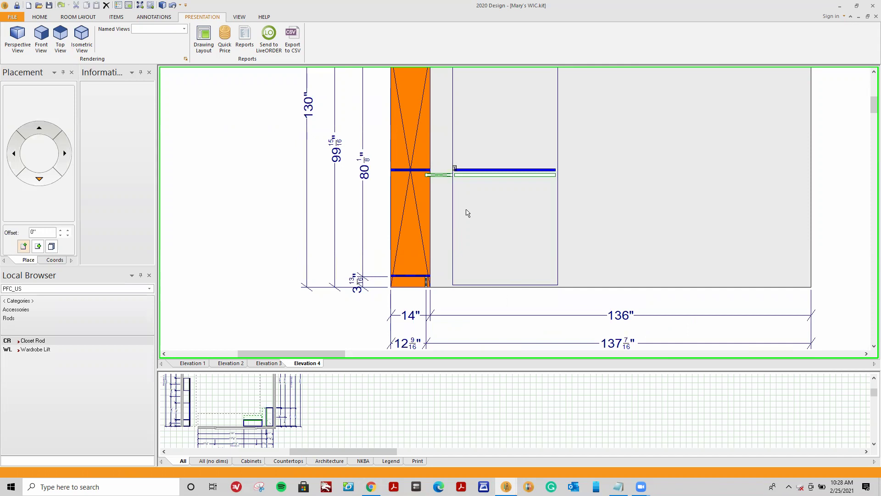
{"action": "key", "text": "ctrl+y"}
{"action": "left_click", "coordinate": [490, 224]}
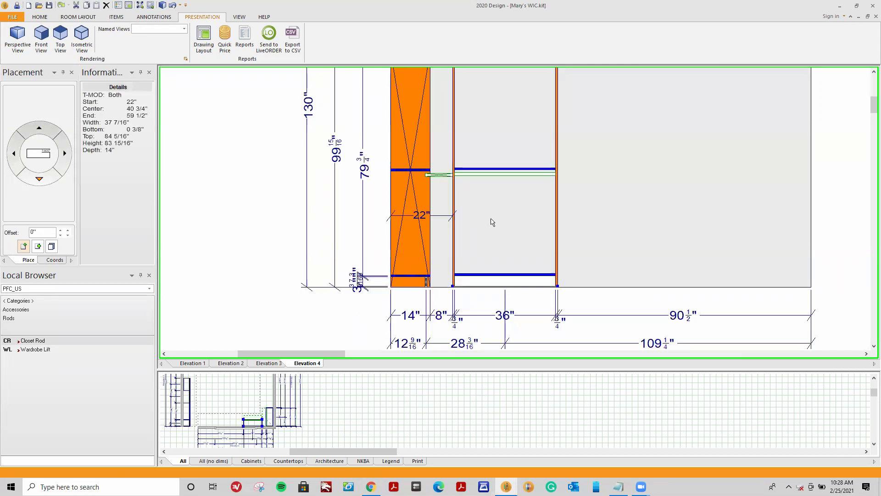
{"action": "right_click", "coordinate": [492, 222]}
{"action": "left_click", "coordinate": [512, 266]}
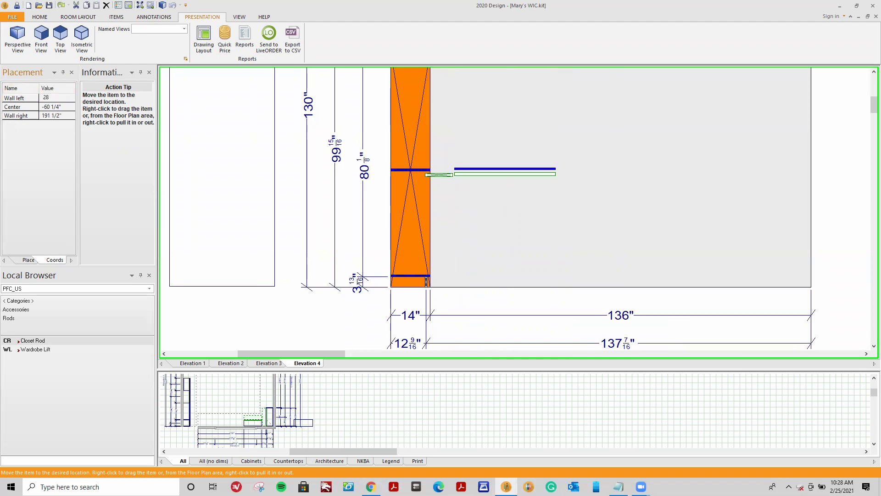
{"action": "key", "text": "Return"}
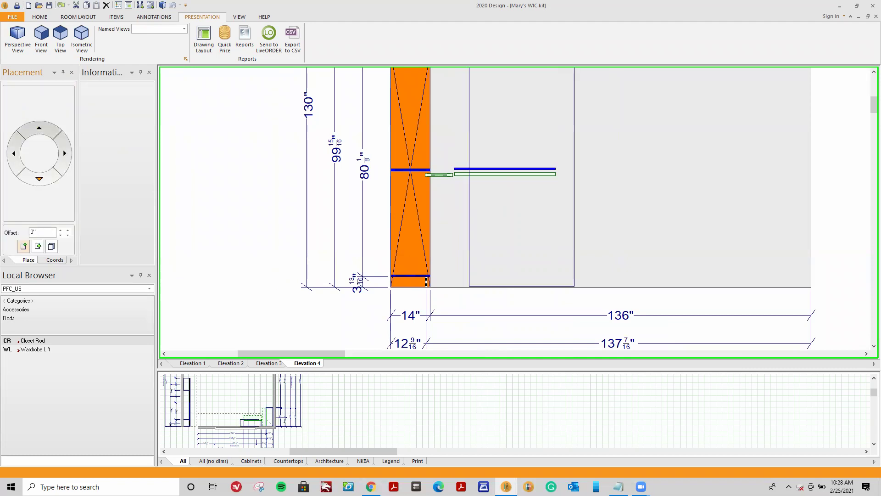
{"action": "scroll", "coordinate": [360, 234], "scroll_direction": "down", "scroll_amount": 2}
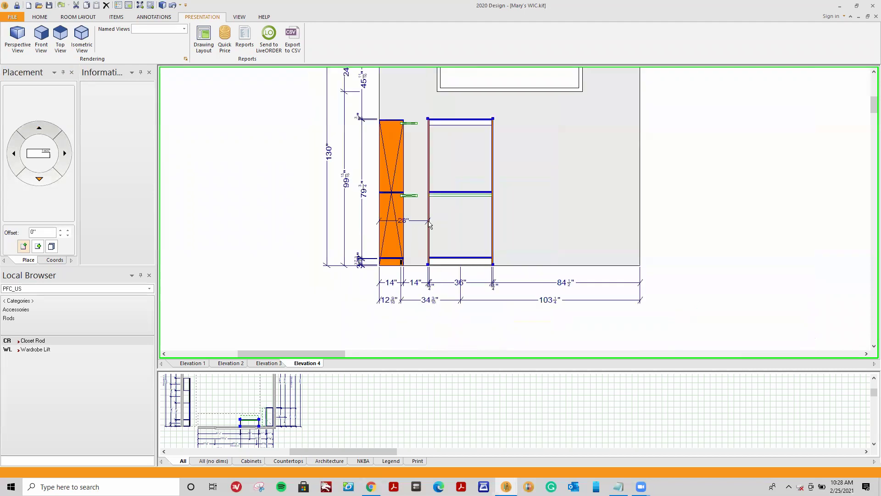
Lower the Elevation 4 tall module to the floor using the Up/Down command
{"action": "right_click", "coordinate": [449, 232]}
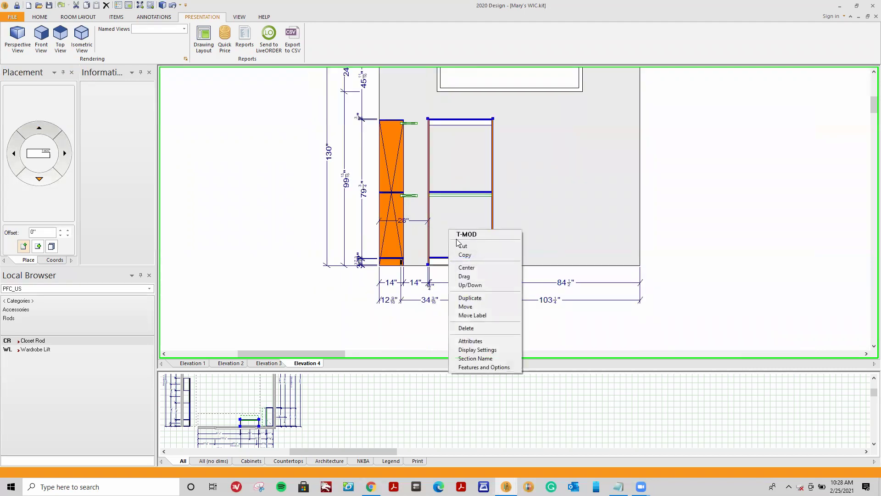
{"action": "left_click", "coordinate": [464, 275]}
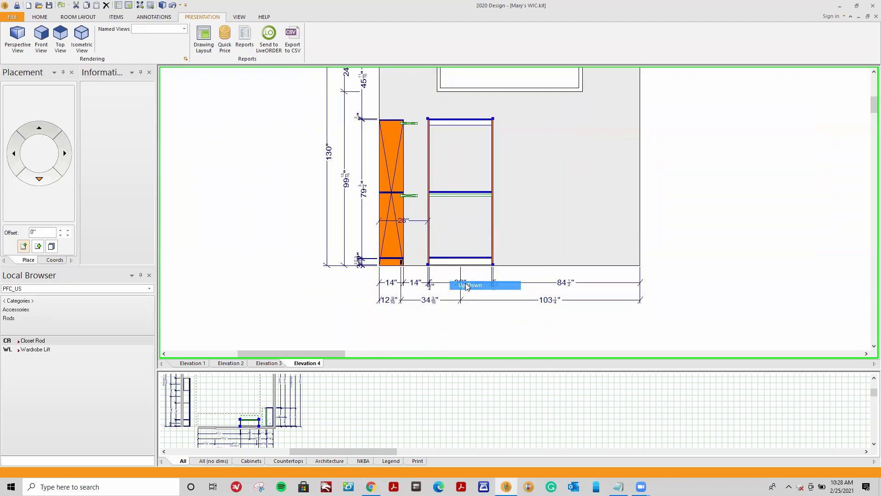
{"action": "left_click", "coordinate": [430, 269]}
{"action": "left_click", "coordinate": [469, 253]}
{"action": "scroll", "coordinate": [443, 250], "scroll_direction": "up", "scroll_amount": 2}
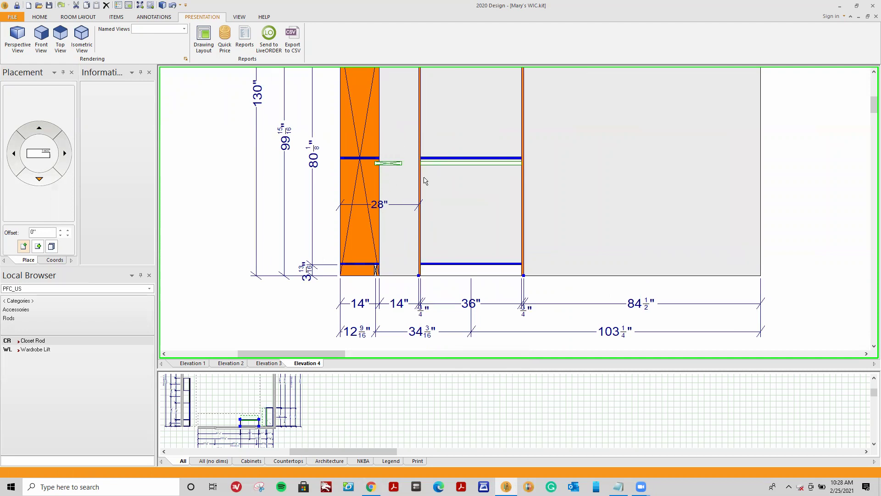
{"action": "left_click", "coordinate": [400, 156]}
{"action": "scroll", "coordinate": [400, 156], "scroll_direction": "down", "scroll_amount": 2}
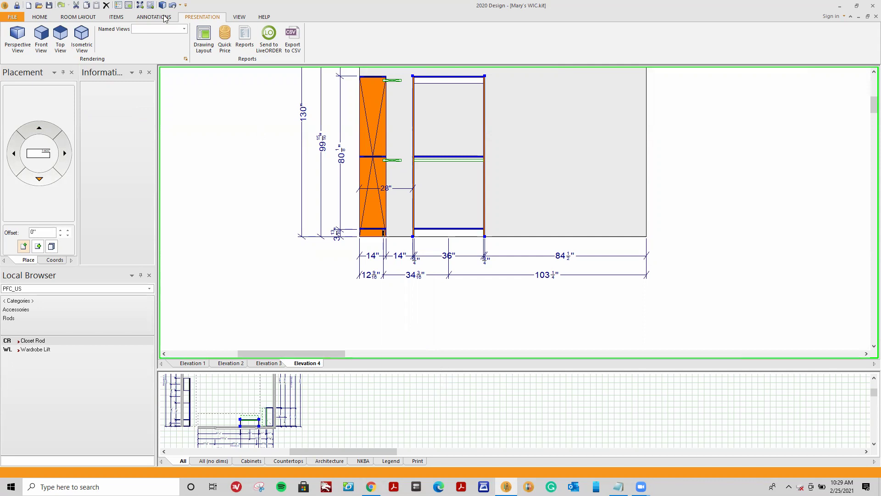
Open a new perspective rendering and view the whole closet from above
{"action": "left_click", "coordinate": [17, 37]}
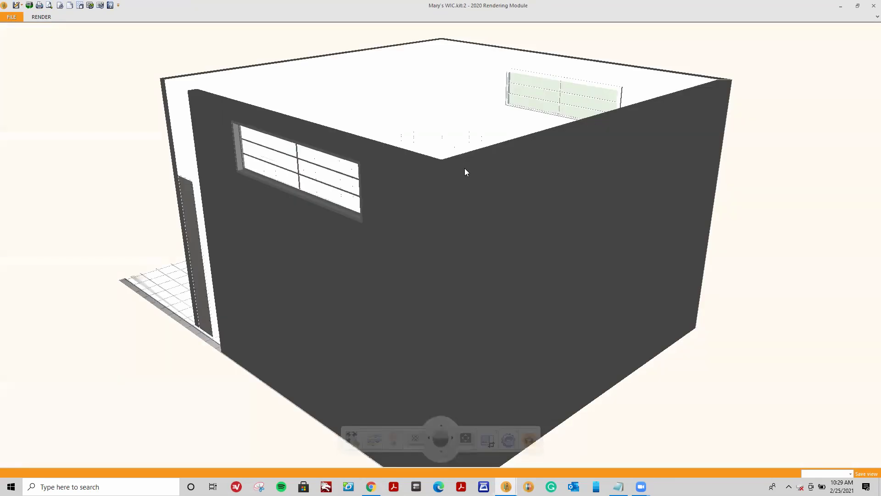
{"action": "mouse_move", "coordinate": [314, 173]}
{"action": "left_mouse_down"}
{"action": "mouse_move", "coordinate": [342, 252]}
{"action": "mouse_move", "coordinate": [392, 291]}
{"action": "mouse_move", "coordinate": [426, 299]}
{"action": "mouse_move", "coordinate": [422, 331]}
{"action": "left_mouse_up"}
{"action": "mouse_move", "coordinate": [413, 427]}
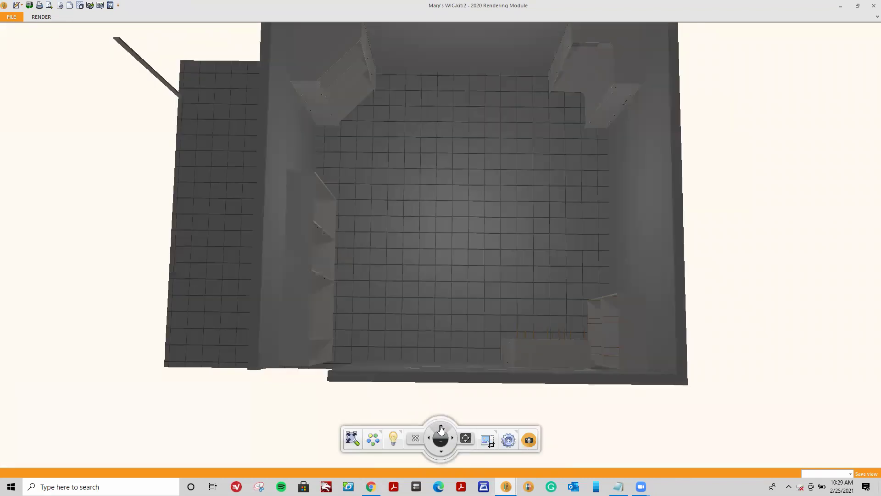
{"action": "left_click_drag", "start_coordinate": [441, 429], "coordinate": [440, 429]}
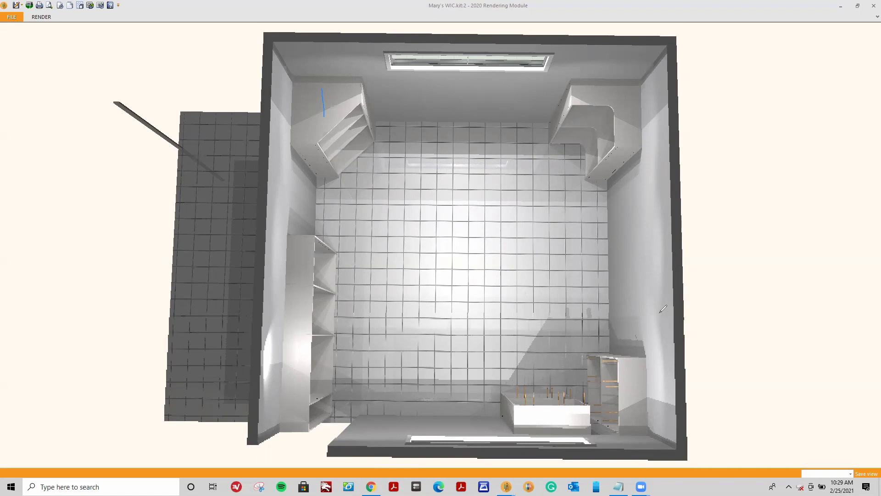
Circle and outline the corner solutions on the top-down rendering, number the upper ones 1 and 2, and clear the markup
{"action": "mouse_move", "coordinate": [395, 92]}
{"action": "left_mouse_down"}
{"action": "mouse_move", "coordinate": [313, 71]}
{"action": "mouse_move", "coordinate": [275, 114]}
{"action": "mouse_move", "coordinate": [325, 173]}
{"action": "mouse_move", "coordinate": [399, 148]}
{"action": "mouse_move", "coordinate": [400, 95]}
{"action": "left_mouse_up"}
{"action": "left_click_drag", "start_coordinate": [588, 88], "coordinate": [596, 102]}
{"action": "mouse_move", "coordinate": [663, 93]}
{"action": "left_mouse_down"}
{"action": "mouse_move", "coordinate": [640, 74]}
{"action": "mouse_move", "coordinate": [563, 81]}
{"action": "mouse_move", "coordinate": [508, 126]}
{"action": "mouse_move", "coordinate": [514, 196]}
{"action": "mouse_move", "coordinate": [591, 234]}
{"action": "mouse_move", "coordinate": [655, 199]}
{"action": "mouse_move", "coordinate": [675, 131]}
{"action": "mouse_move", "coordinate": [663, 86]}
{"action": "left_mouse_up"}
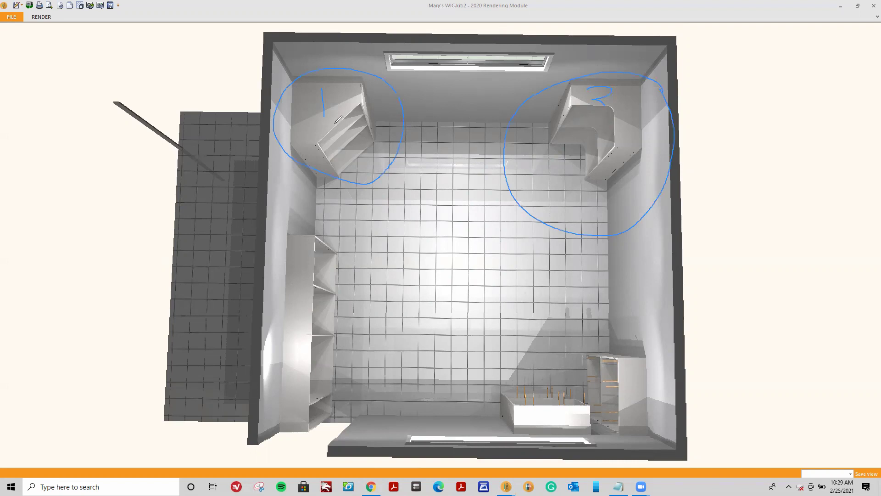
{"action": "mouse_move", "coordinate": [572, 92]}
{"action": "left_mouse_down"}
{"action": "mouse_move", "coordinate": [570, 134]}
{"action": "mouse_move", "coordinate": [580, 148]}
{"action": "mouse_move", "coordinate": [624, 150]}
{"action": "mouse_move", "coordinate": [641, 133]}
{"action": "mouse_move", "coordinate": [602, 84]}
{"action": "left_mouse_up"}
{"action": "mouse_move", "coordinate": [290, 84]}
{"action": "left_mouse_down"}
{"action": "mouse_move", "coordinate": [365, 88]}
{"action": "mouse_move", "coordinate": [370, 156]}
{"action": "mouse_move", "coordinate": [298, 144]}
{"action": "left_mouse_up"}
{"action": "mouse_move", "coordinate": [722, 353]}
{"action": "left_mouse_down"}
{"action": "mouse_move", "coordinate": [507, 334]}
{"action": "mouse_move", "coordinate": [498, 431]}
{"action": "left_mouse_up"}
{"action": "mouse_move", "coordinate": [547, 458]}
{"action": "left_mouse_down"}
{"action": "mouse_move", "coordinate": [675, 456]}
{"action": "mouse_move", "coordinate": [720, 420]}
{"action": "mouse_move", "coordinate": [717, 357]}
{"action": "left_mouse_up"}
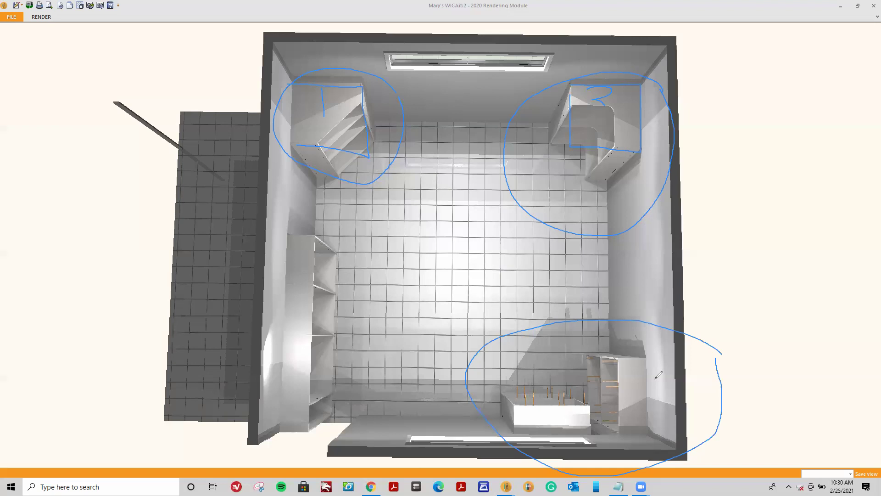
{"action": "key", "text": "alt+Tab"}
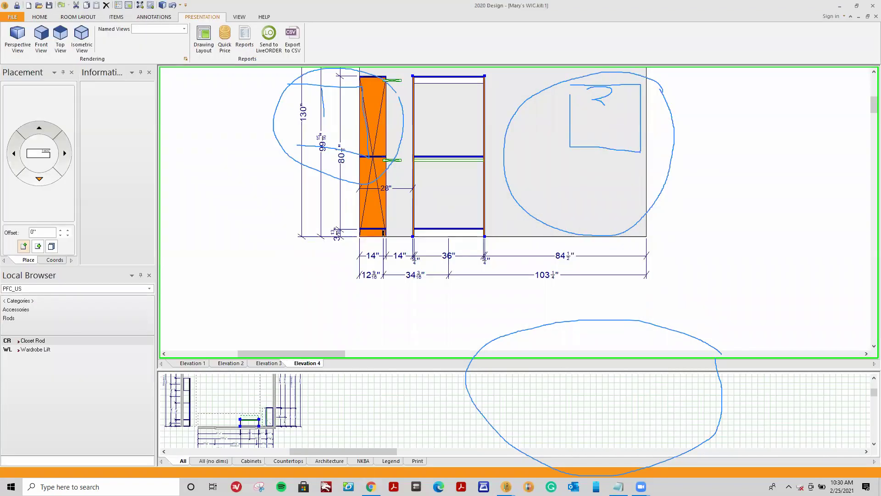
{"action": "key", "text": "e"}
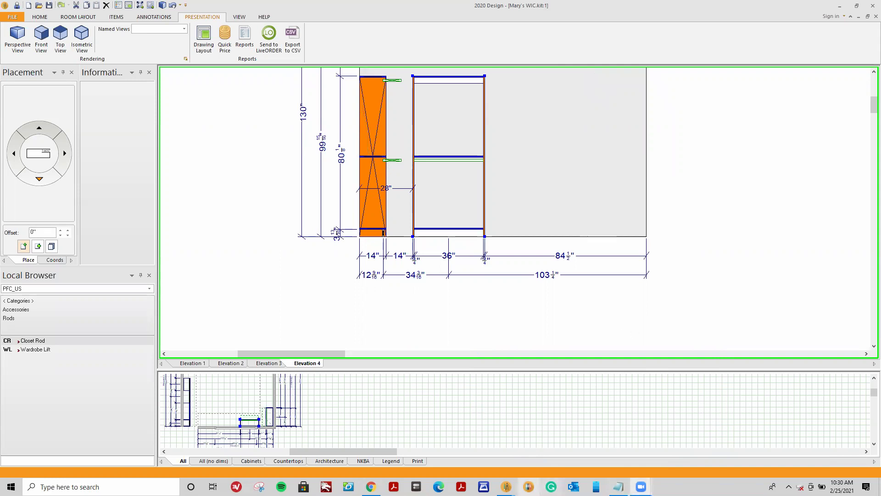
Close the rendering and examine the gap between the corner closet rods and the tall module in Elevation 4
{"action": "left_click", "coordinate": [558, 440]}
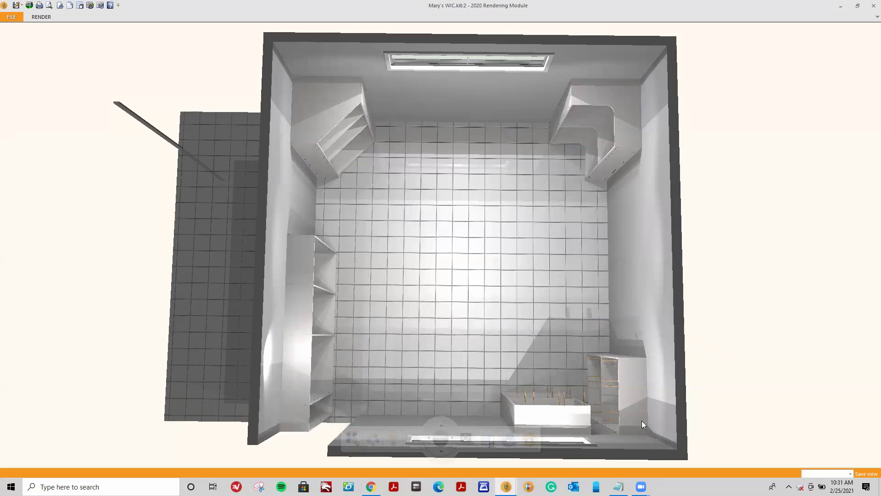
{"action": "double_click", "coordinate": [487, 9]}
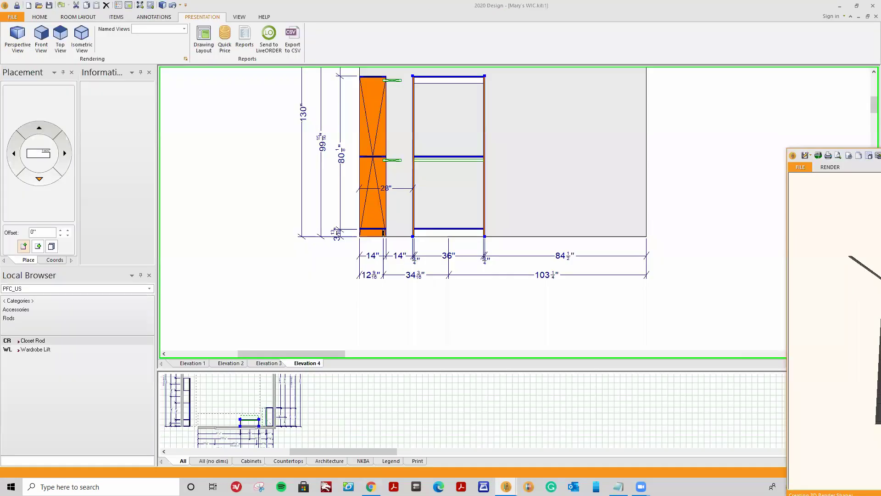
{"action": "left_click", "coordinate": [676, 189]}
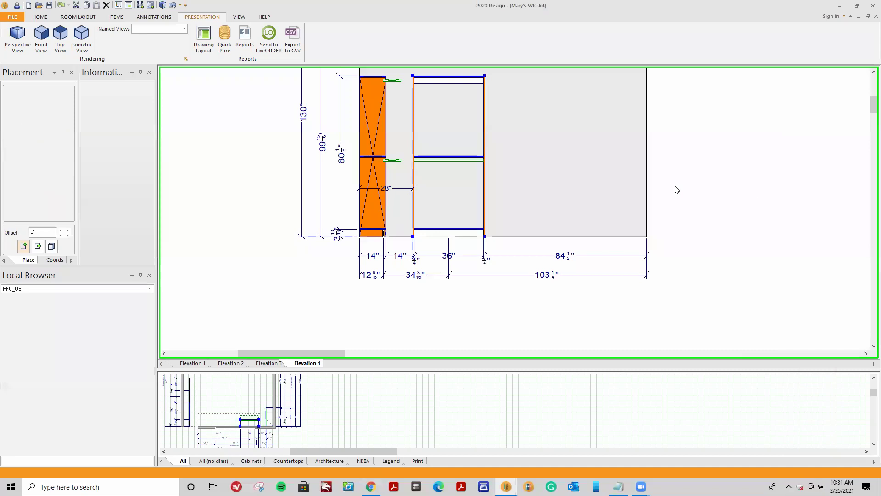
{"action": "scroll", "coordinate": [870, 90], "scroll_direction": "up", "scroll_amount": 3}
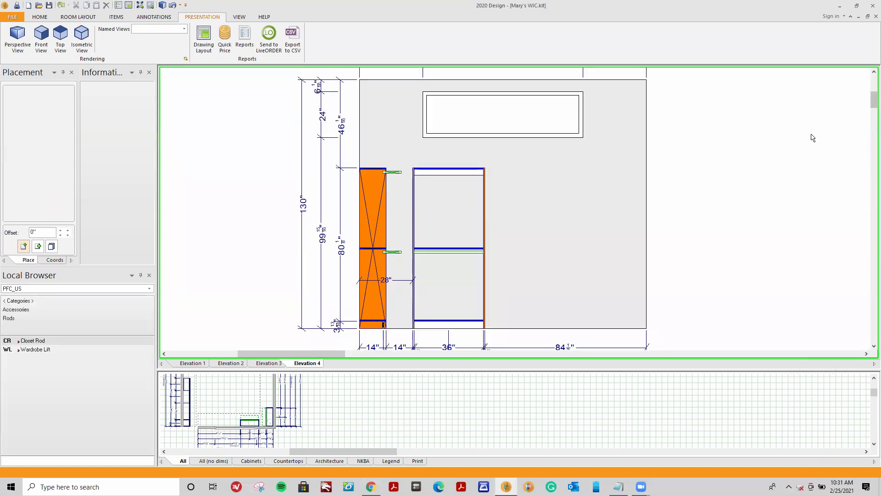
{"action": "scroll", "coordinate": [397, 183], "scroll_direction": "up", "scroll_amount": 4}
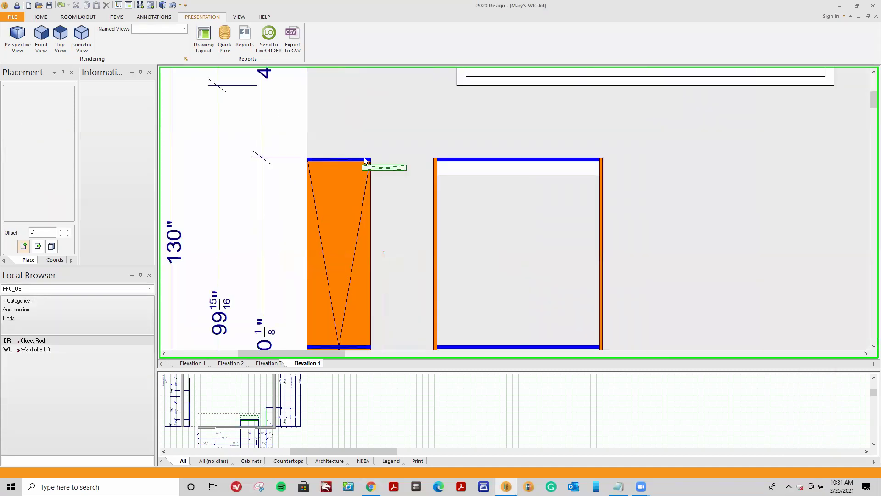
{"action": "left_click", "coordinate": [420, 163]}
{"action": "scroll", "coordinate": [420, 164], "scroll_direction": "down", "scroll_amount": 3}
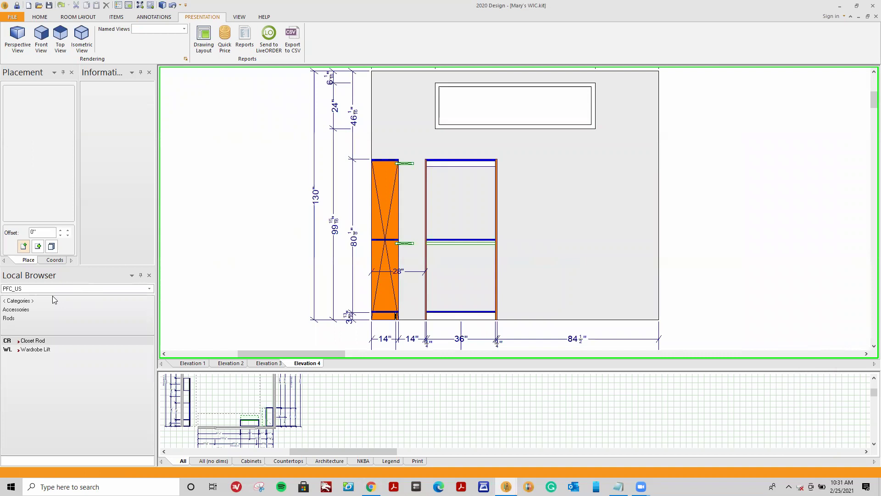
Find the Bridge Shelf Fixed (cut to size) among the shelf parts of the PFC_US catalog
{"action": "left_click", "coordinate": [28, 300]}
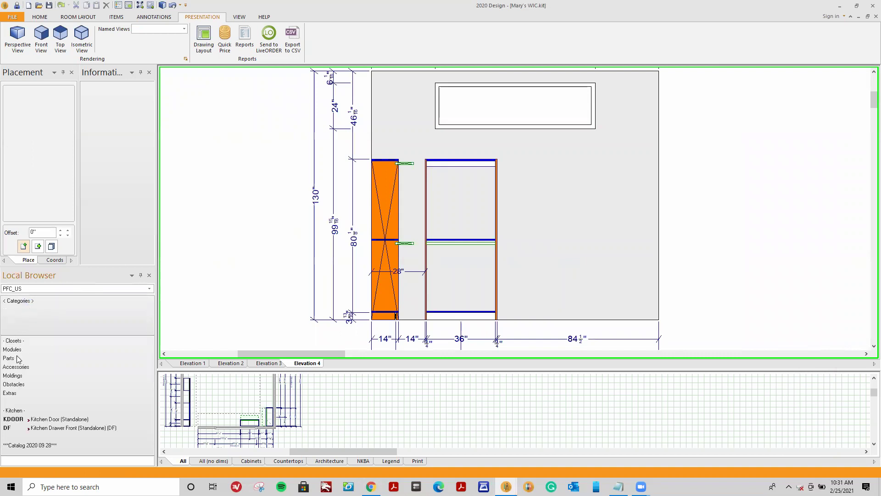
{"action": "left_click", "coordinate": [18, 350]}
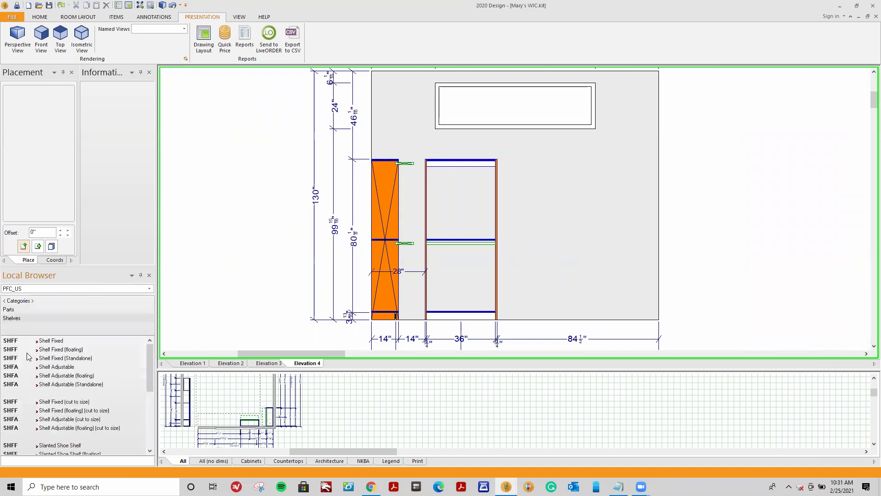
{"action": "left_click_drag", "start_coordinate": [147, 360], "coordinate": [145, 385]}
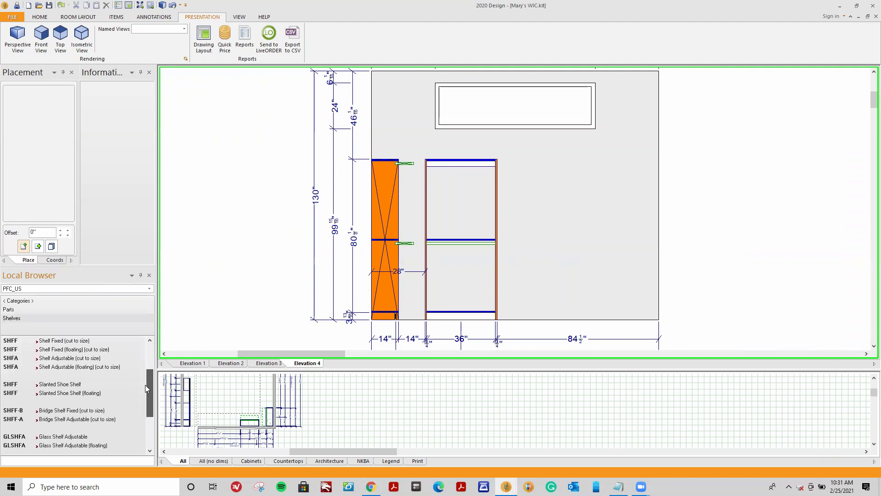
{"action": "left_click", "coordinate": [67, 414]}
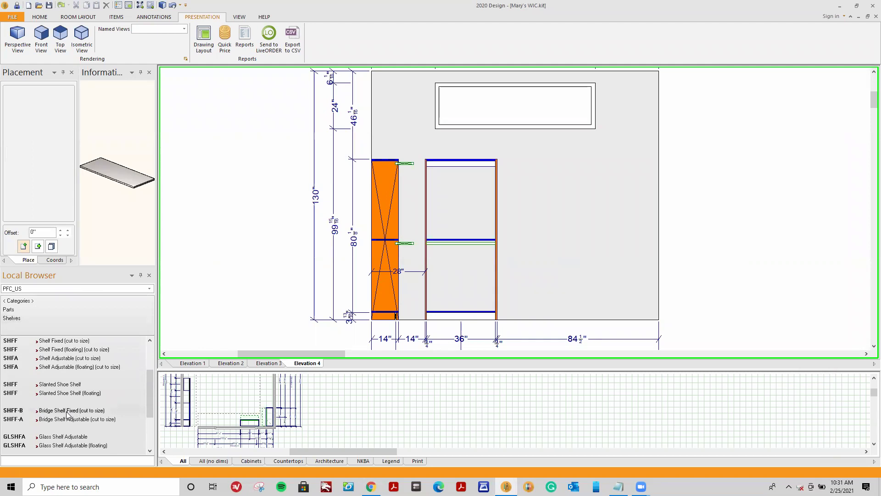
{"action": "double_click", "coordinate": [65, 413]}
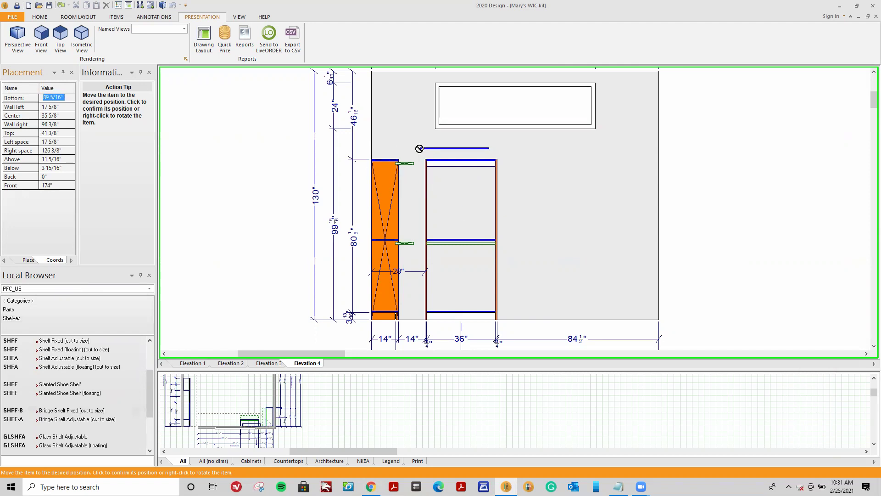
{"action": "key", "text": "Escape"}
{"action": "left_click", "coordinate": [394, 182]}
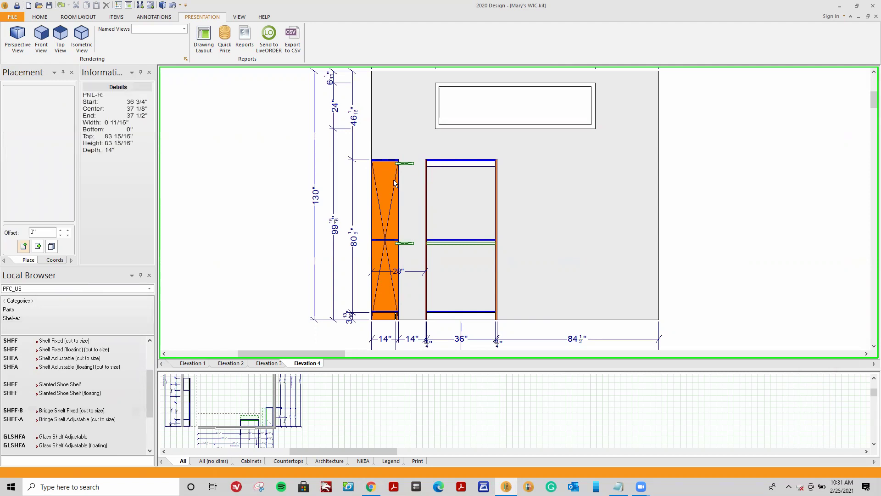
{"action": "key", "text": "Escape"}
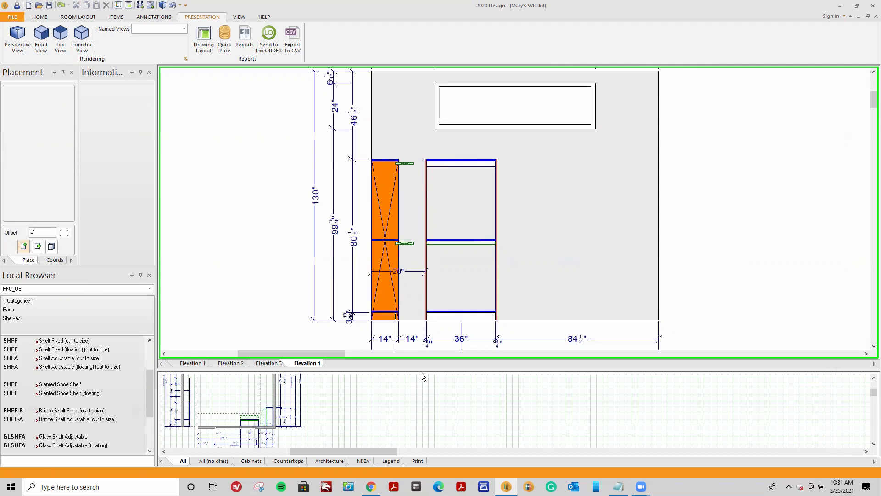
Place the Bridge Shelf Fixed (cut to size) in the floor plan, between the Elevation 4 tall module and the Elevation 3 module
{"action": "left_click_drag", "start_coordinate": [422, 371], "coordinate": [422, 123]}
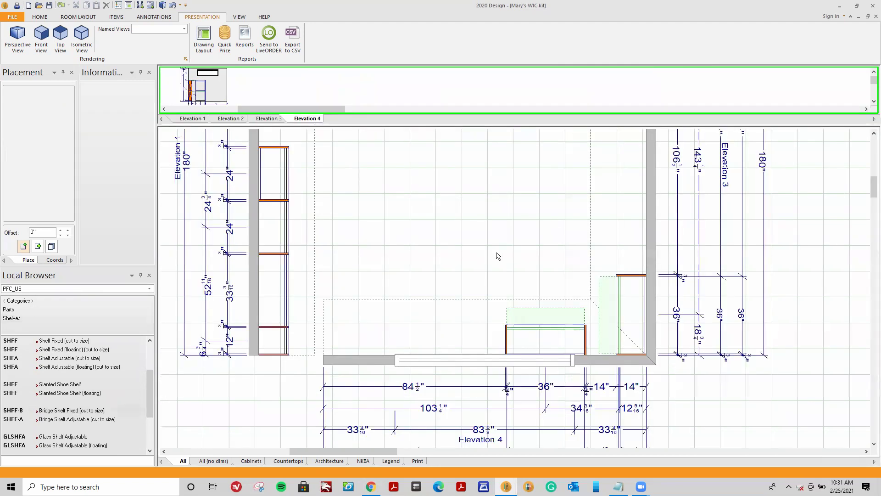
{"action": "scroll", "coordinate": [498, 254], "scroll_direction": "down", "scroll_amount": 3}
{"action": "scroll", "coordinate": [868, 154], "scroll_direction": "up", "scroll_amount": 2}
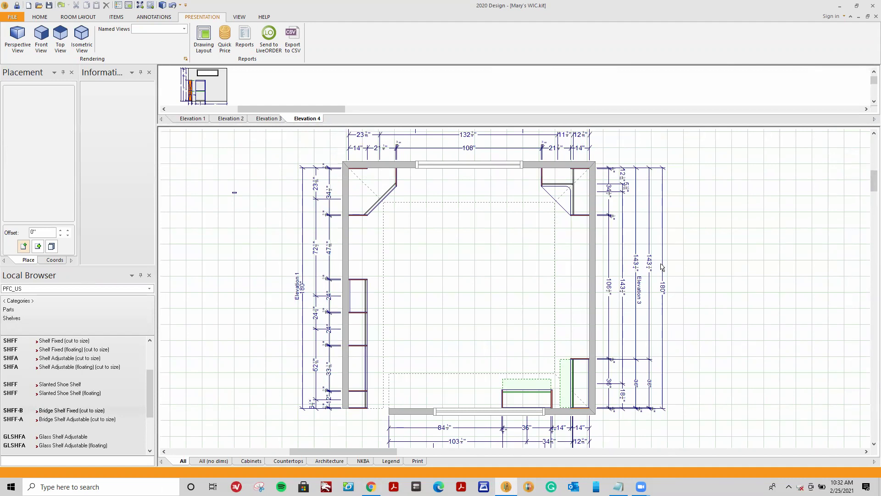
{"action": "scroll", "coordinate": [252, 238], "scroll_direction": "down", "scroll_amount": 4}
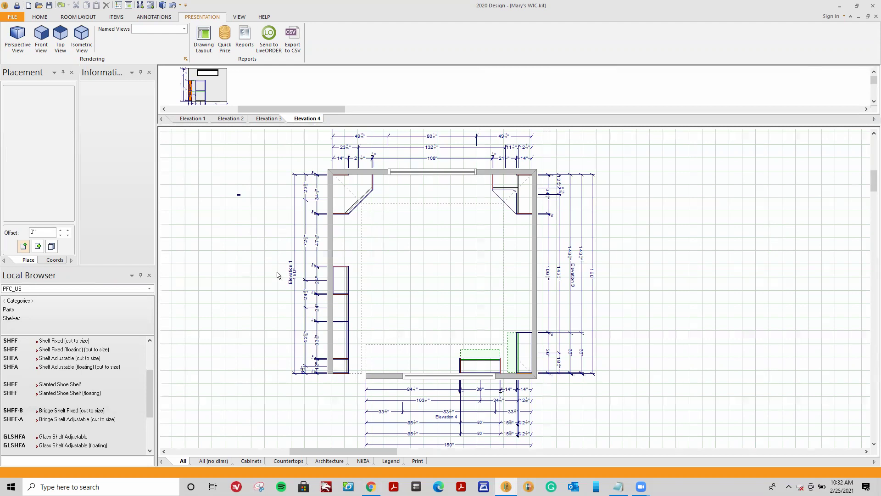
{"action": "left_click", "coordinate": [65, 410]}
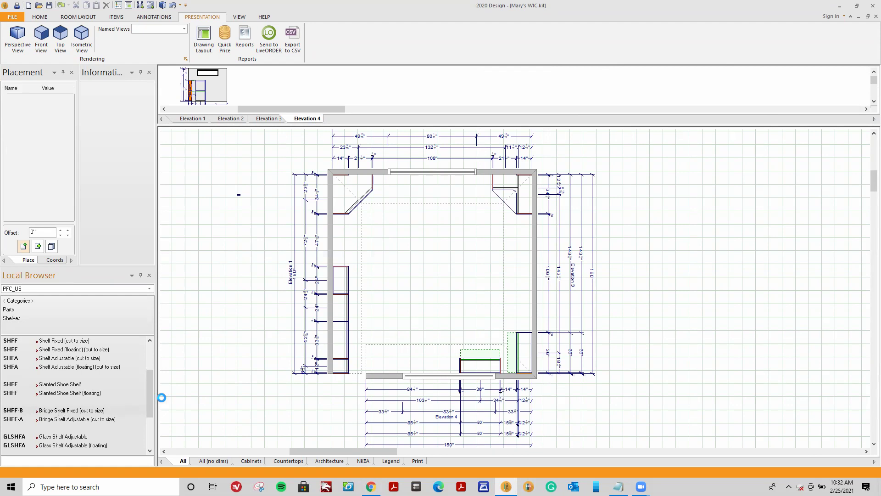
{"action": "left_click", "coordinate": [508, 366]}
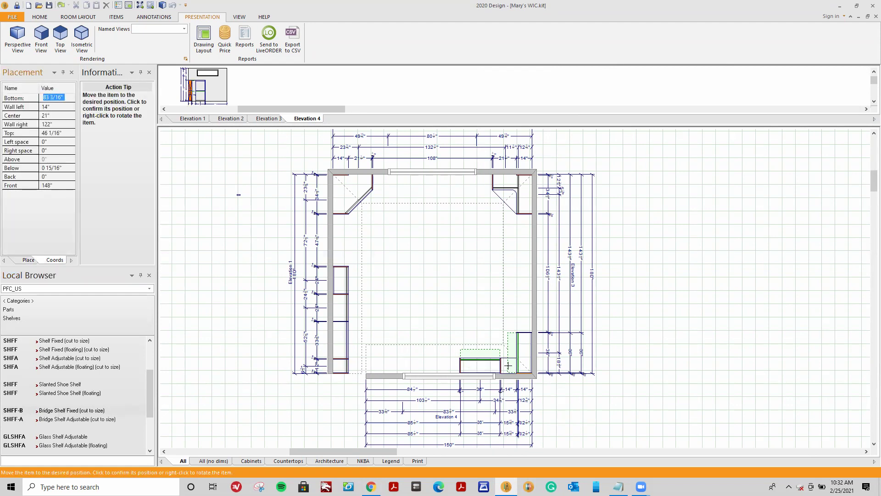
{"action": "left_click", "coordinate": [508, 366]}
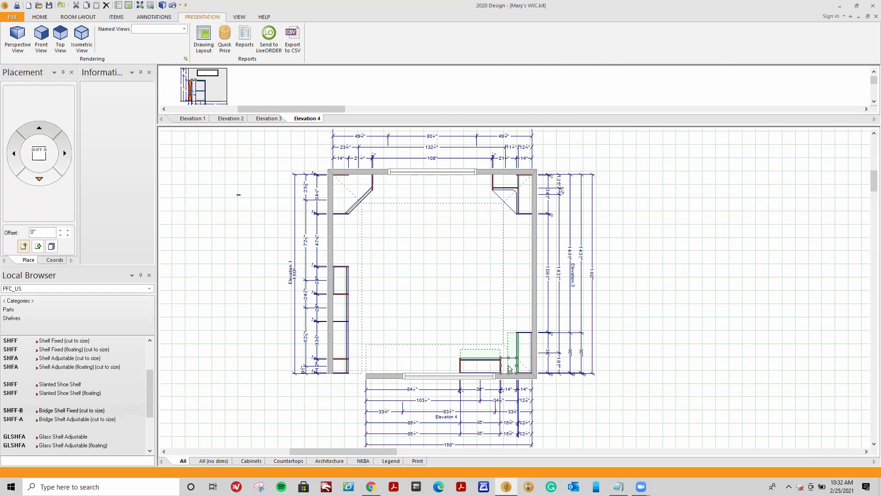
Dimension the horizontal gap between the two modules beneath the bridge shelf in Elevation 4, placing the dimension midway down the upper opening
{"action": "scroll", "coordinate": [510, 370], "scroll_direction": "up", "scroll_amount": 2}
{"action": "scroll", "coordinate": [511, 373], "scroll_direction": "up", "scroll_amount": 3}
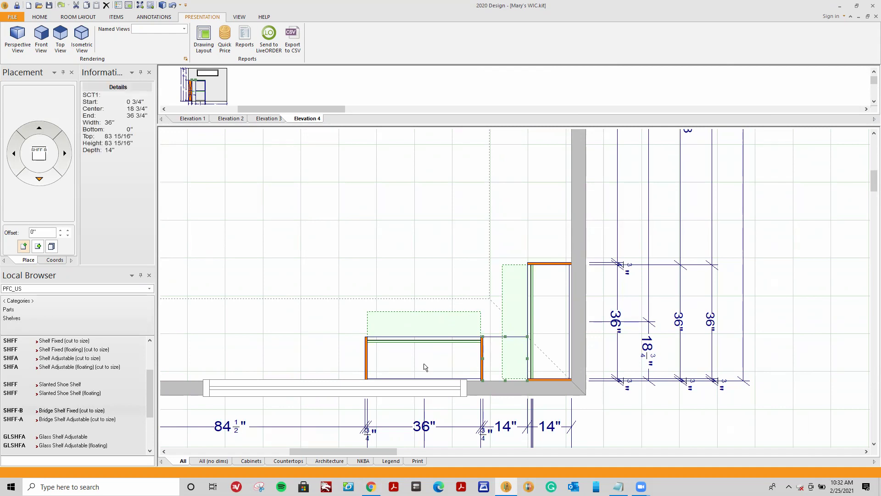
{"action": "left_click_drag", "start_coordinate": [374, 125], "coordinate": [409, 320]}
{"action": "scroll", "coordinate": [362, 186], "scroll_direction": "up", "scroll_amount": 3}
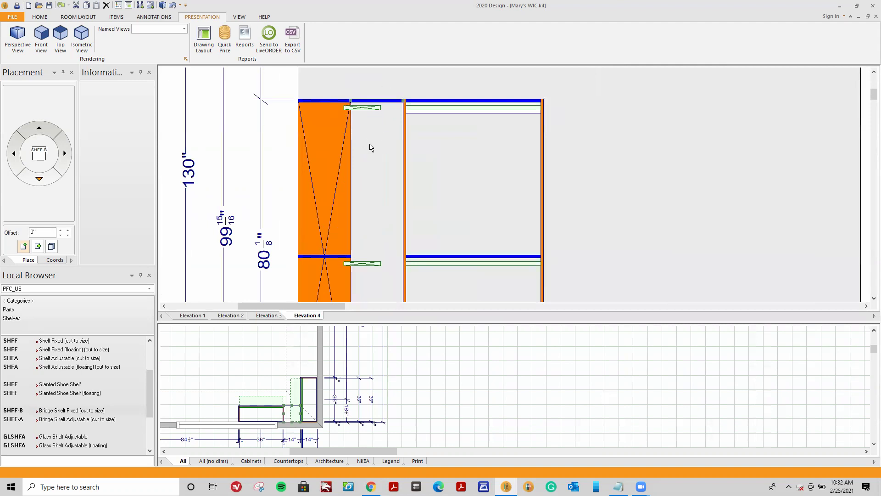
{"action": "left_click", "coordinate": [356, 160]}
{"action": "left_click", "coordinate": [356, 160]}
{"action": "left_click", "coordinate": [404, 168]}
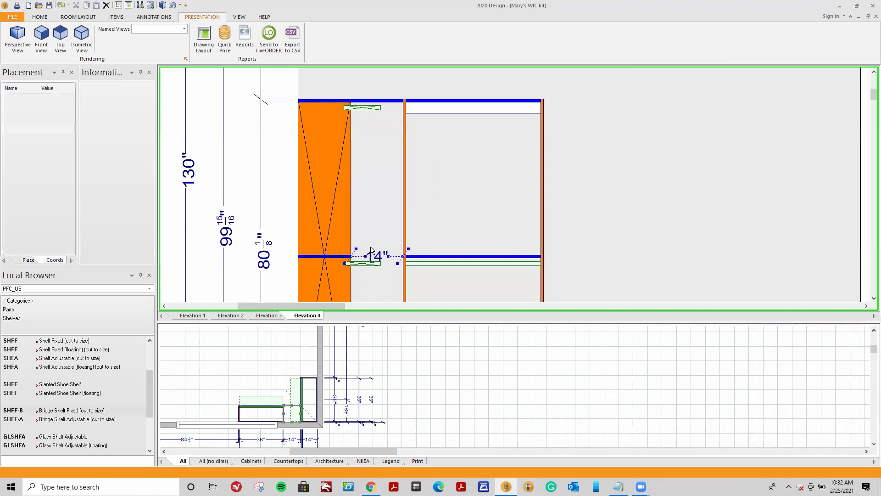
{"action": "left_click", "coordinate": [376, 173]}
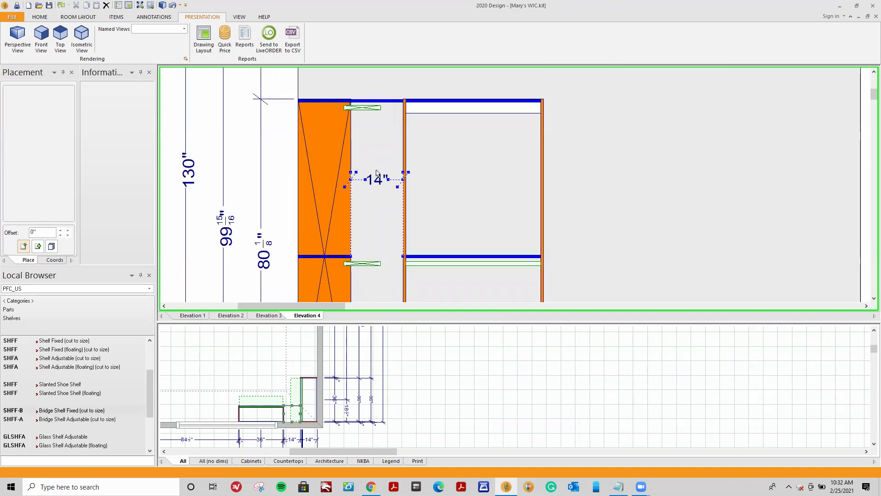
Review the bridge shelf's attributes and variables, including its Cut to Site addition and part width, and close them
{"action": "right_click", "coordinate": [379, 103]}
{"action": "mouse_move", "coordinate": [413, 108]}
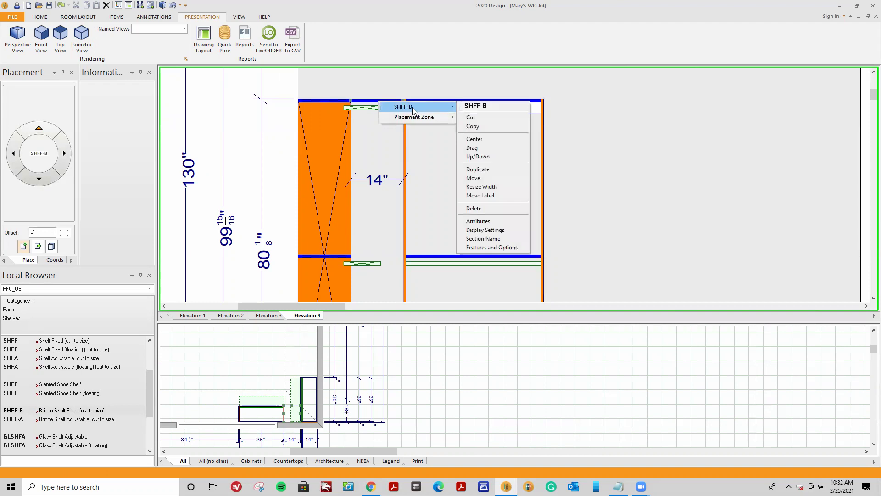
{"action": "left_click", "coordinate": [480, 221]}
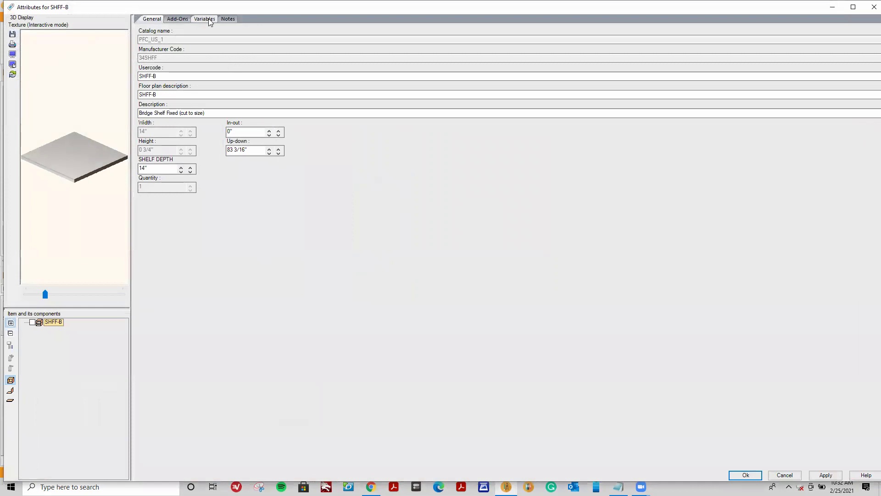
{"action": "left_click", "coordinate": [204, 19]}
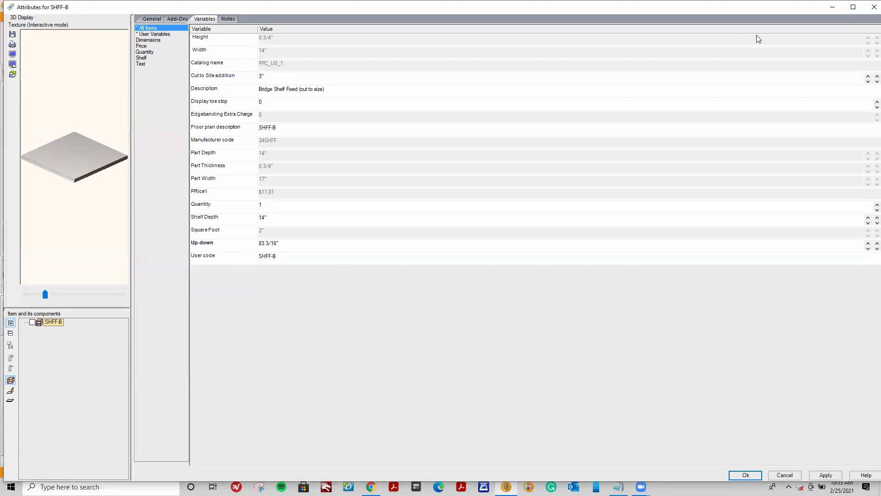
{"action": "left_click", "coordinate": [874, 7]}
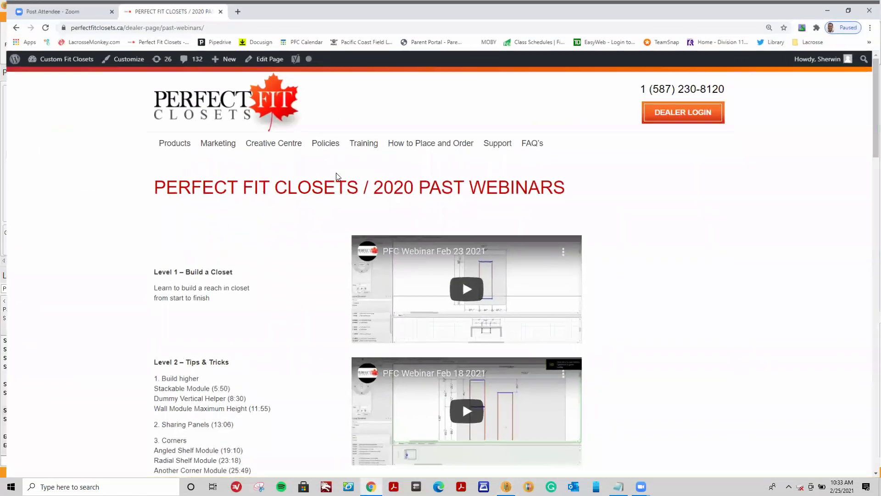
Open the Installing Cam Locks page from the Installation training section of the Perfect Fit Closets website in the browser
{"action": "mouse_move", "coordinate": [359, 143]}
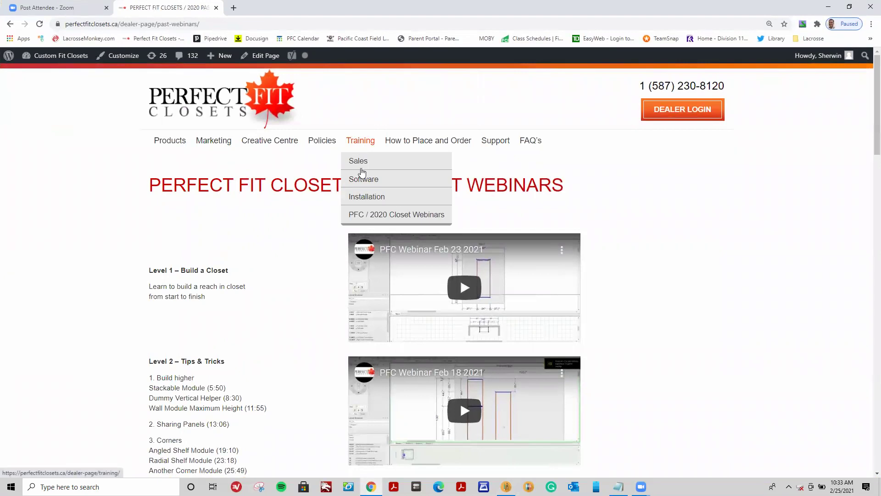
{"action": "left_click", "coordinate": [364, 198]}
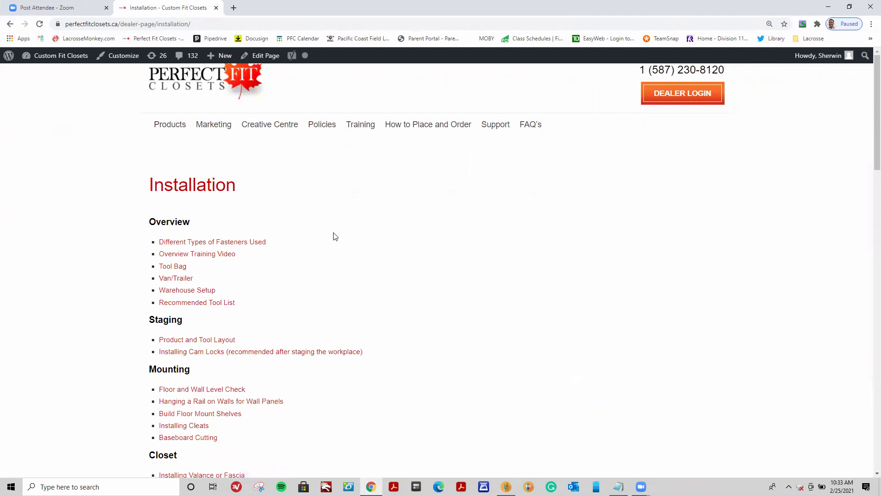
{"action": "left_click", "coordinate": [215, 352]}
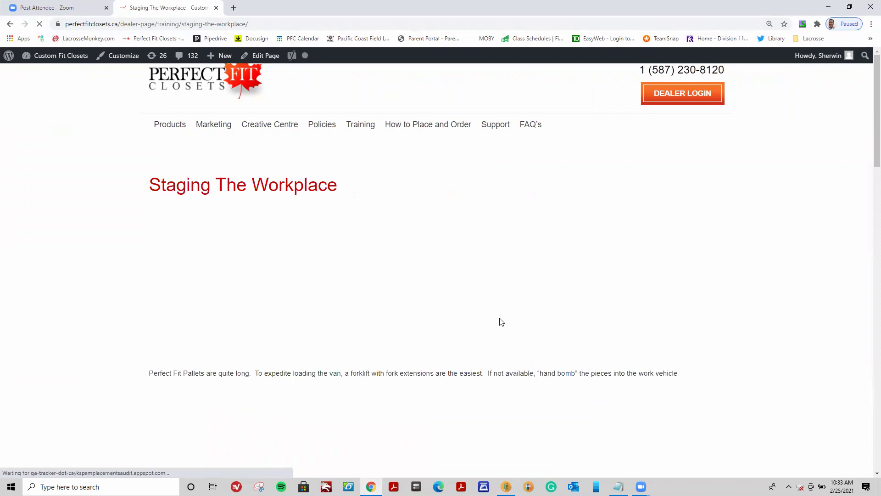
Play the Placing Cam Locks on Fixed Shelves video in full screen and pause it near its start
{"action": "scroll", "coordinate": [501, 322], "scroll_direction": "down", "scroll_amount": 7}
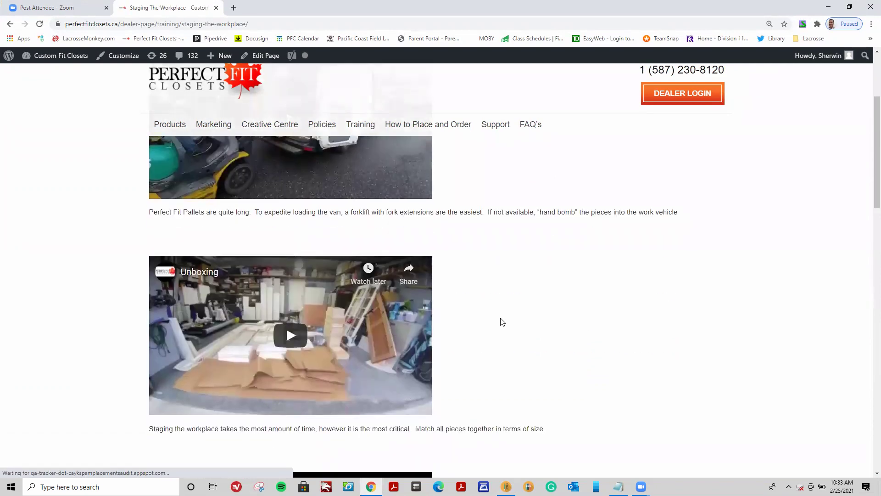
{"action": "scroll", "coordinate": [501, 322], "scroll_direction": "down", "scroll_amount": 7}
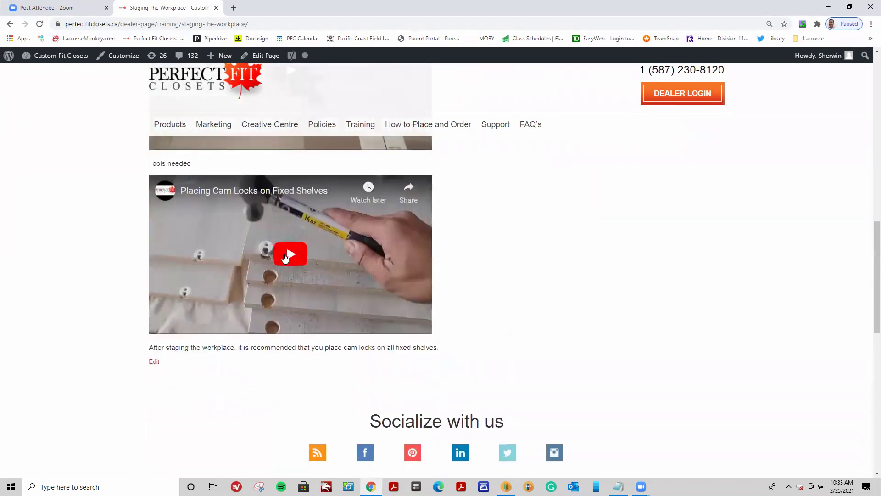
{"action": "left_click", "coordinate": [291, 251]}
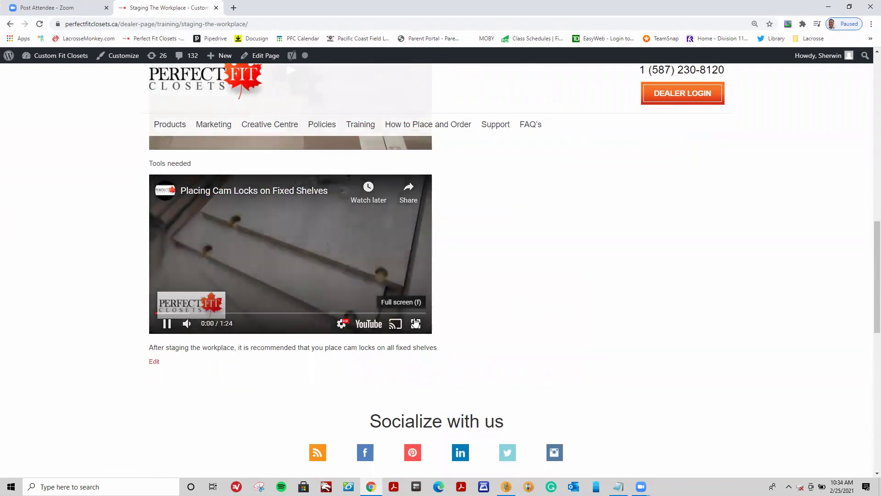
{"action": "left_click", "coordinate": [430, 326]}
{"action": "left_click", "coordinate": [29, 482]}
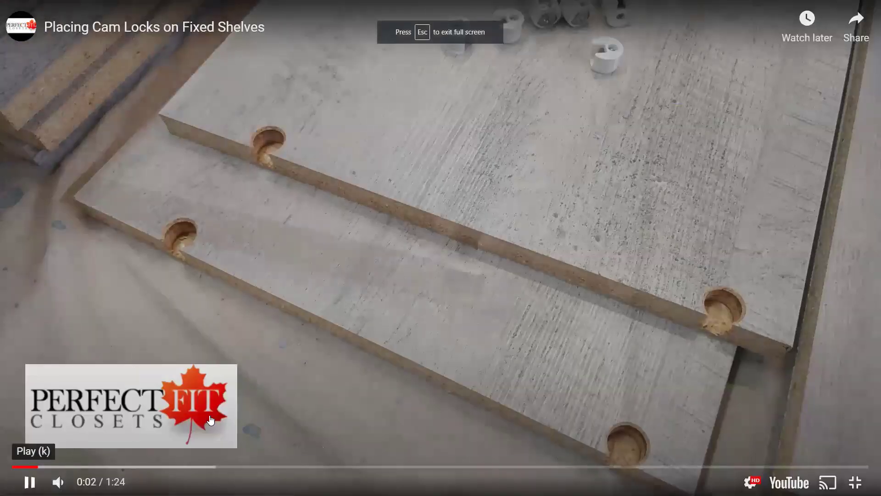
{"action": "left_click", "coordinate": [842, 338]}
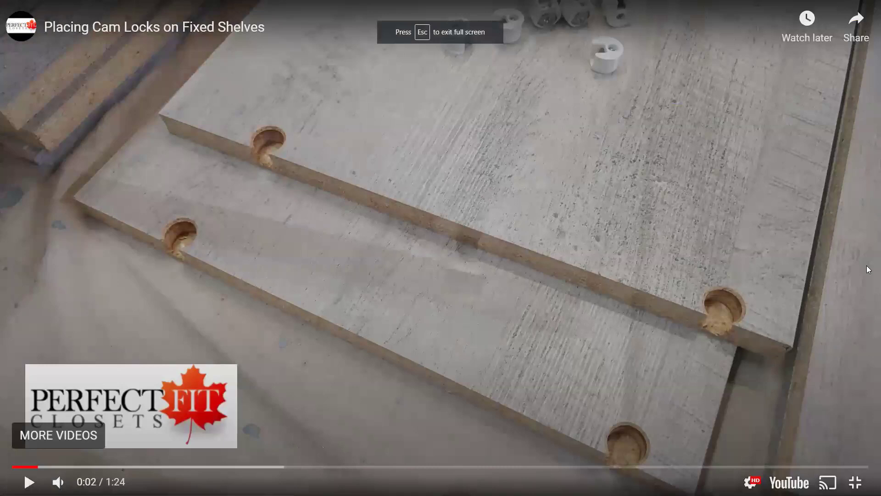
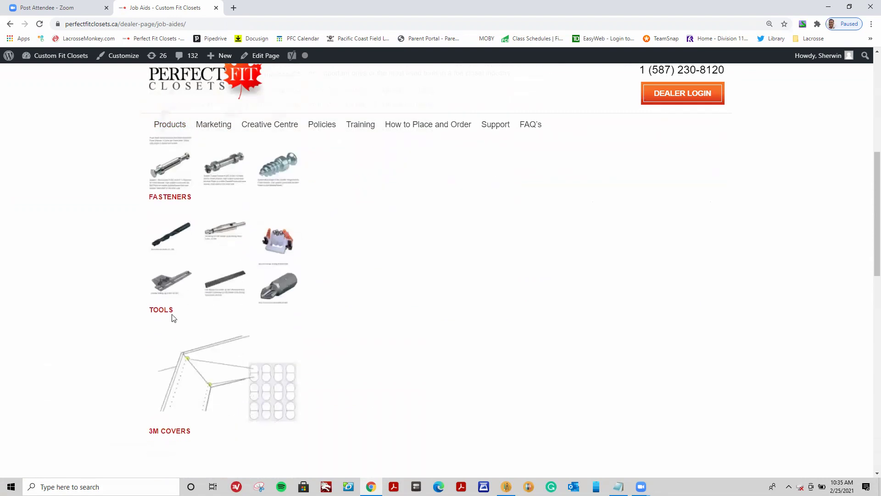
Open the website's Tools page, view the enlarged Rafix Installer Kit picture, and return to the tool list
{"action": "left_click", "coordinate": [166, 310]}
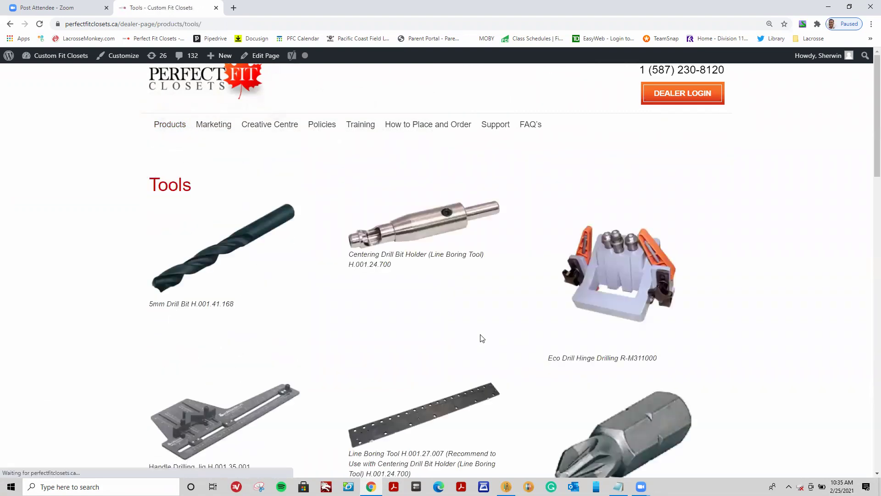
{"action": "scroll", "coordinate": [487, 338], "scroll_direction": "down", "scroll_amount": 4}
{"action": "scroll", "coordinate": [494, 338], "scroll_direction": "down", "scroll_amount": 2}
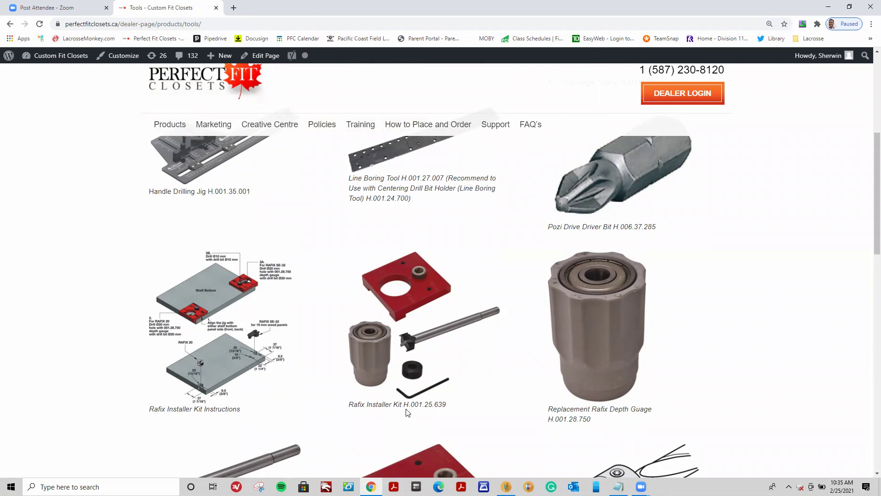
{"action": "scroll", "coordinate": [406, 411], "scroll_direction": "down", "scroll_amount": 1}
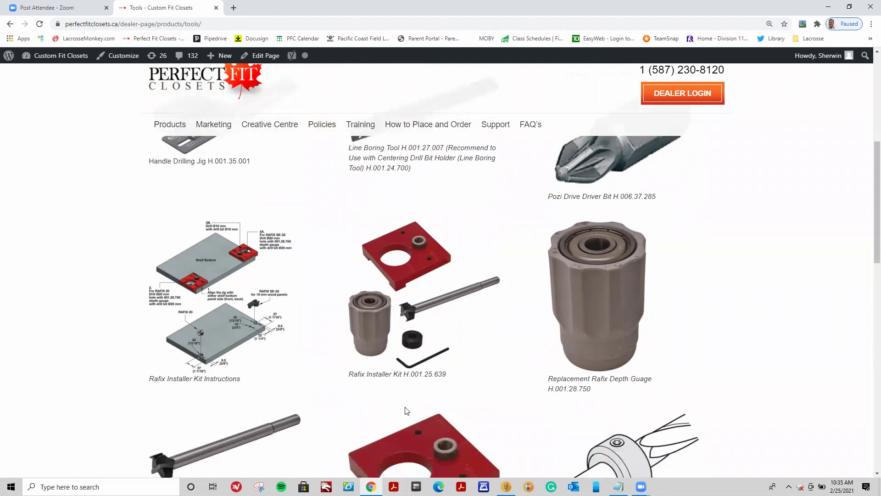
{"action": "left_click", "coordinate": [385, 332]}
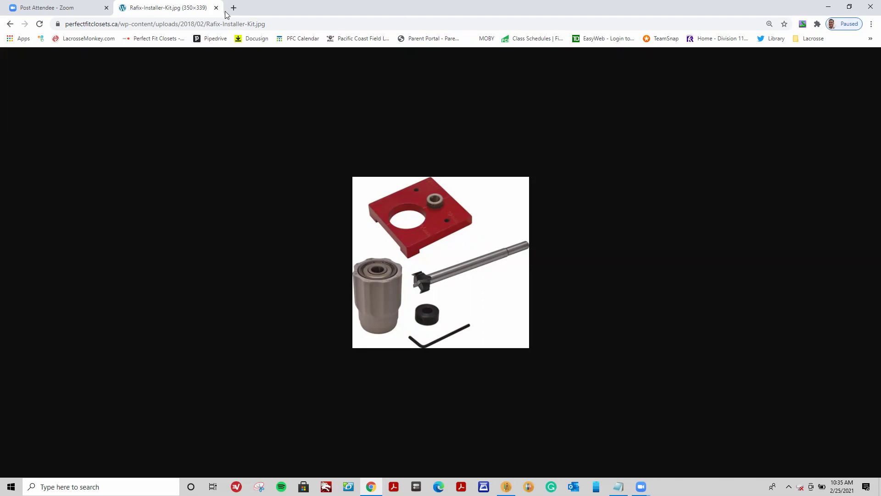
{"action": "left_click", "coordinate": [11, 24]}
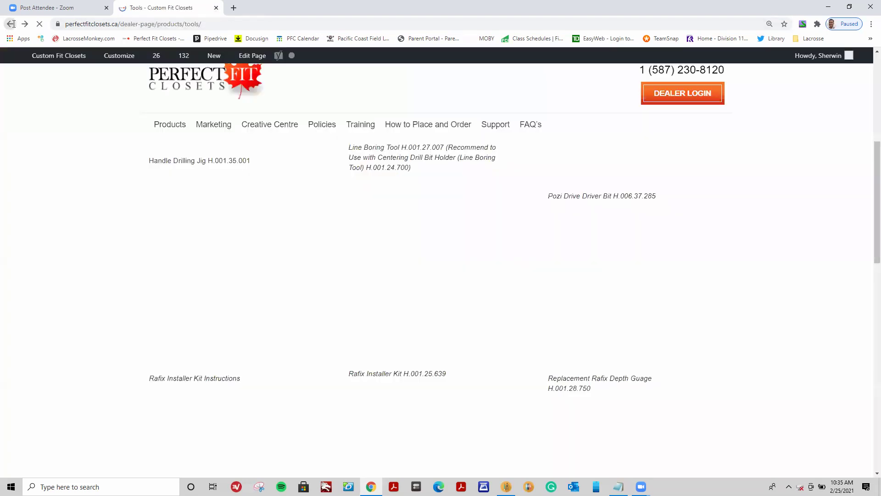
Switch to the Notepad session outline, highlight the Dividers topic, and return to the closet drawing in 2020 Design
{"action": "key", "text": "alt+Tab"}
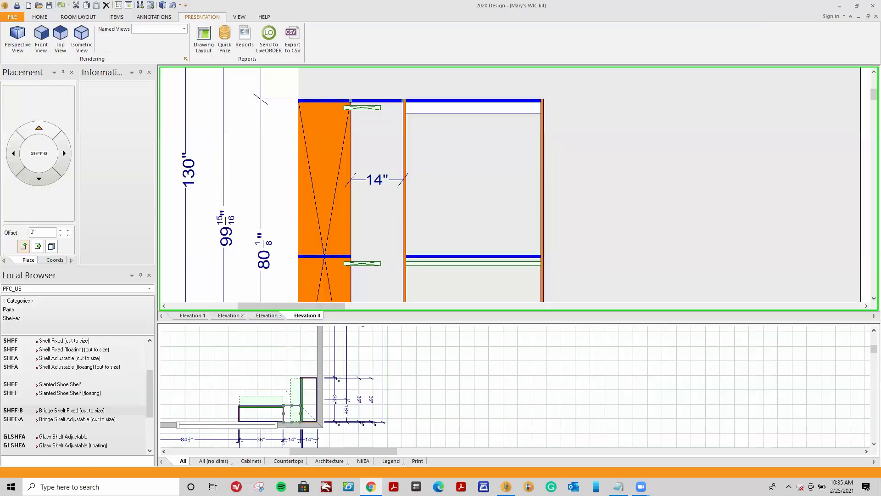
{"action": "scroll", "coordinate": [648, 167], "scroll_direction": "down", "scroll_amount": 1}
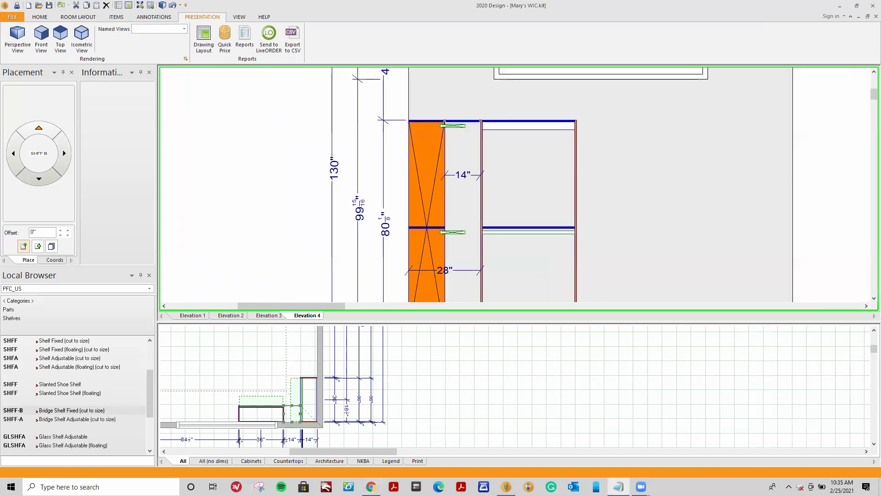
{"action": "key", "text": "alt+Tab"}
{"action": "left_click", "coordinate": [441, 192]}
{"action": "key", "text": "ctrl+shift+Left"}
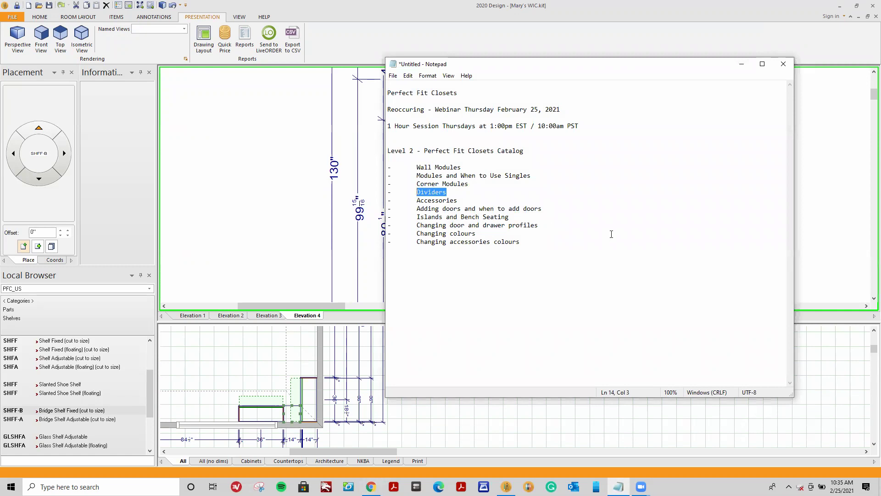
{"action": "key", "text": "alt+Tab"}
In Elevation 1, add a cleat connected to the fixed top shelf of the first of the two adjacent 24-inch modules
{"action": "scroll", "coordinate": [546, 224], "scroll_direction": "down", "scroll_amount": 1}
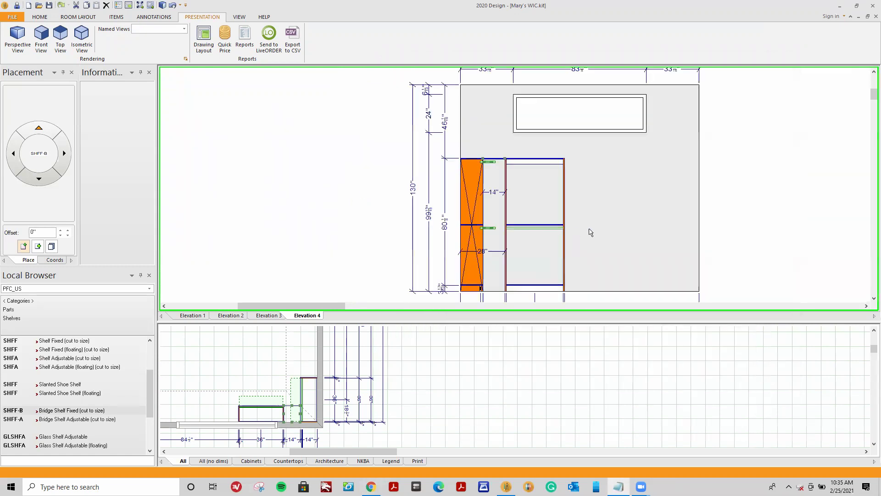
{"action": "left_click", "coordinate": [192, 315]}
{"action": "scroll", "coordinate": [256, 293], "scroll_direction": "down", "scroll_amount": 1}
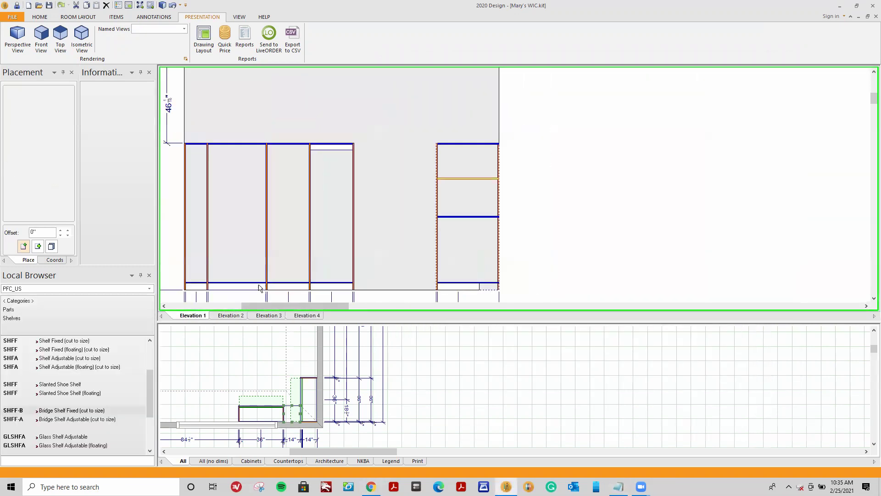
{"action": "left_click", "coordinate": [873, 289]}
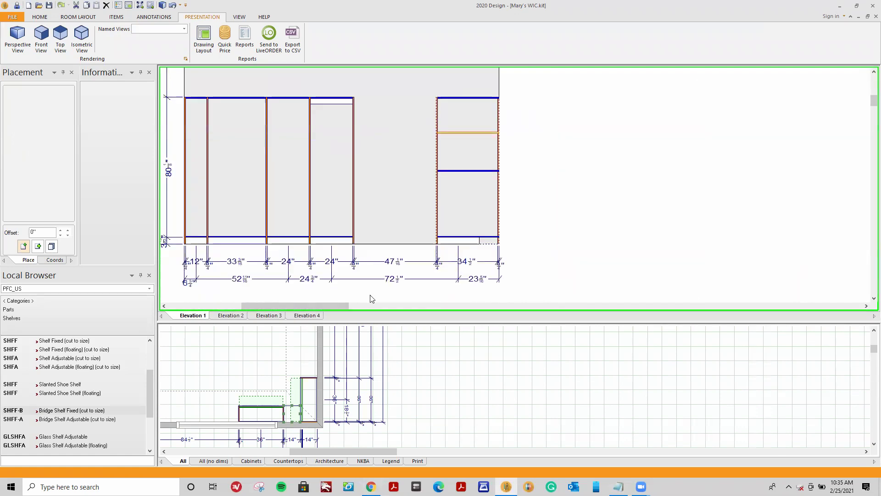
{"action": "left_click_drag", "start_coordinate": [307, 306], "coordinate": [289, 305]}
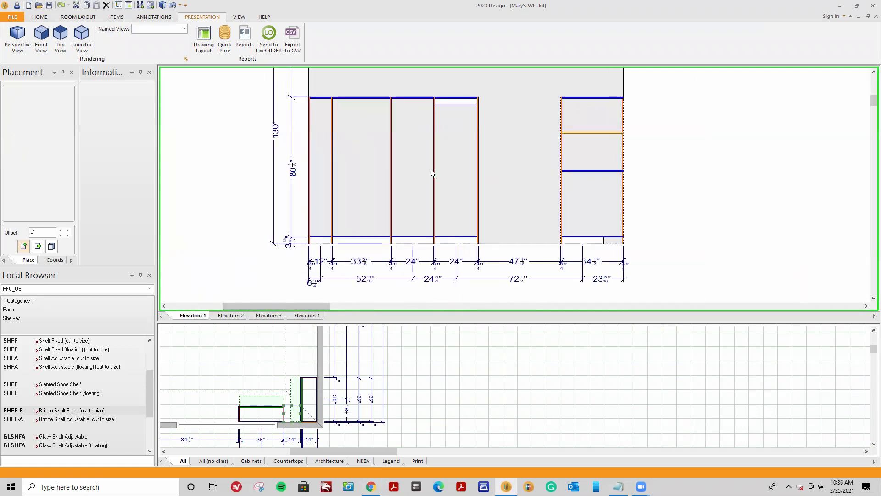
{"action": "left_click", "coordinate": [11, 309]}
{"action": "left_click", "coordinate": [63, 376]}
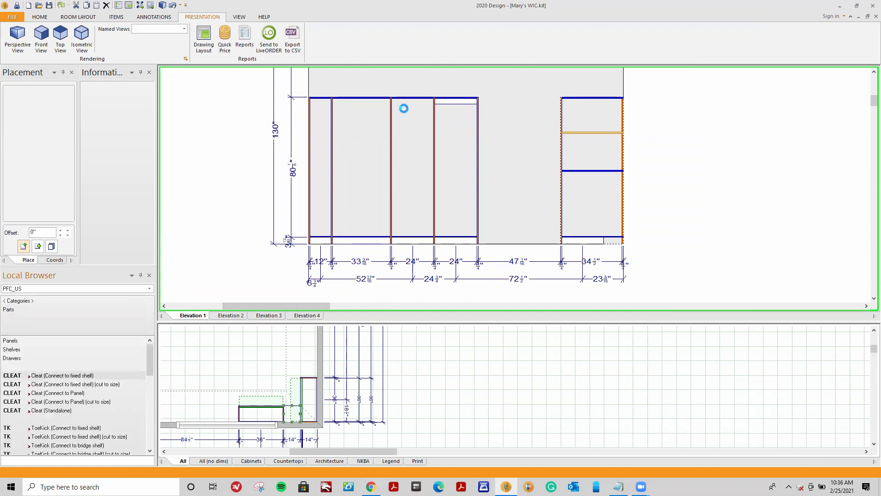
{"action": "left_click", "coordinate": [404, 108]}
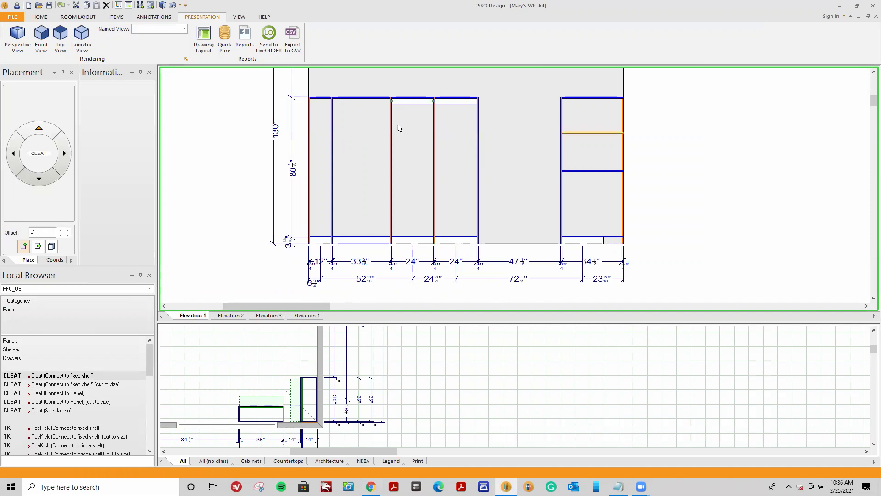
Add one fixed shelf slightly above mid-height in each of the two adjacent 24-inch modules, aligned at the same height
{"action": "scroll", "coordinate": [400, 128], "scroll_direction": "up", "scroll_amount": 1}
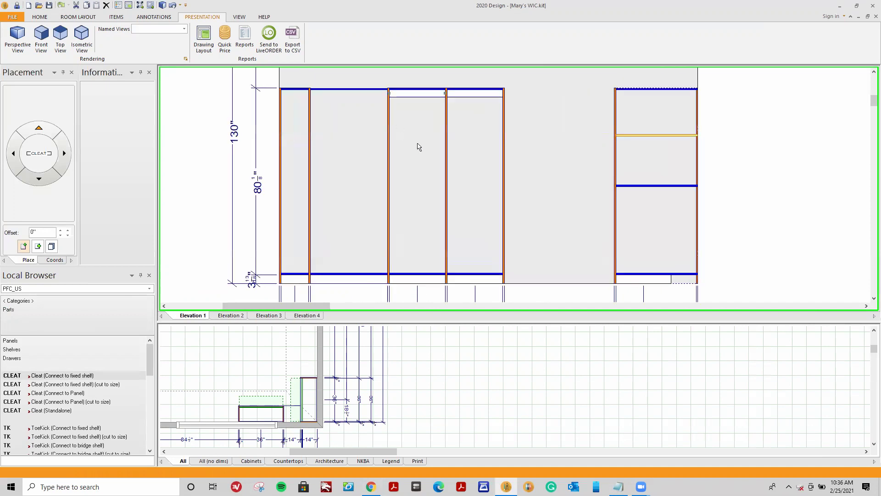
{"action": "left_click", "coordinate": [14, 349]}
{"action": "left_click", "coordinate": [47, 341]}
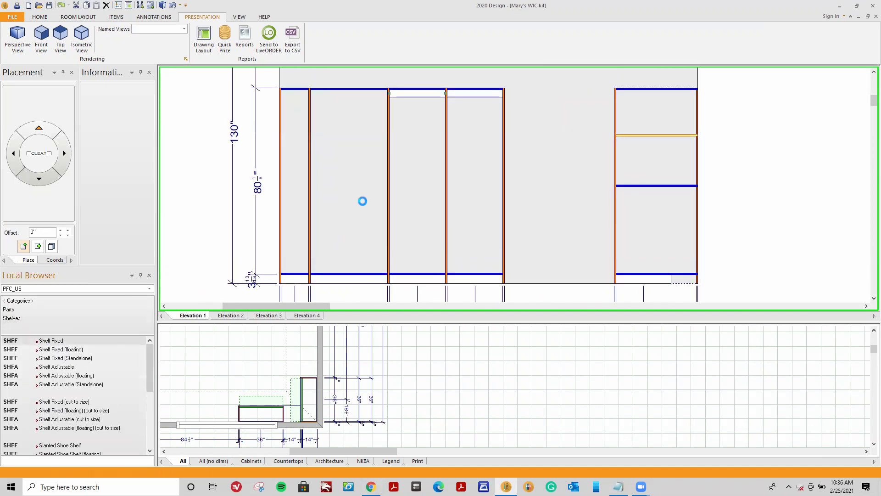
{"action": "left_click", "coordinate": [410, 173]}
{"action": "left_click", "coordinate": [91, 338]}
{"action": "left_click", "coordinate": [477, 176]}
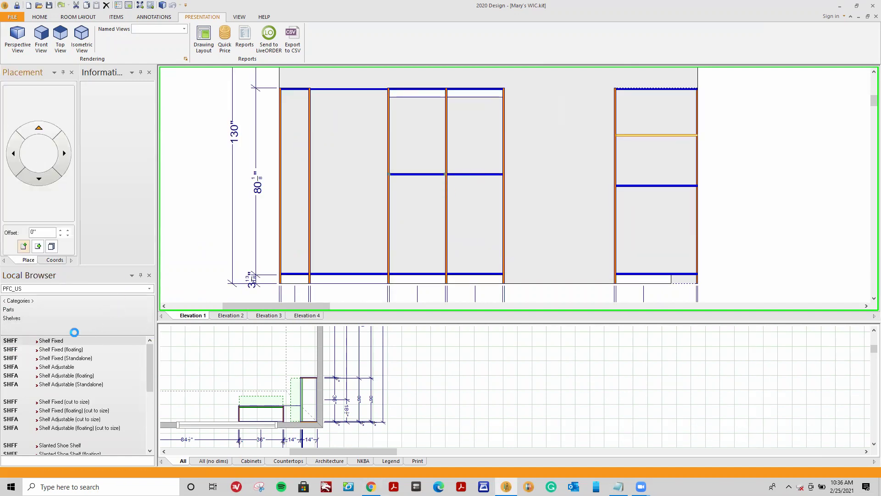
Add a second fixed shelf below the first in both 24-inch modules, about 36 9/16 inches above the floor
{"action": "left_click", "coordinate": [59, 341]}
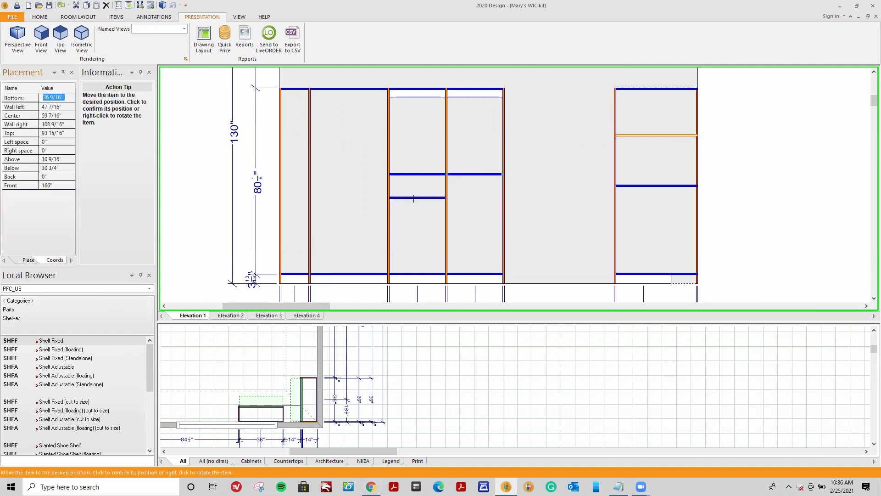
{"action": "left_click", "coordinate": [416, 198]}
{"action": "left_click", "coordinate": [78, 340]}
{"action": "left_click", "coordinate": [472, 198]}
Add two more aligned rows of fixed shelves in both 24-inch modules, at bottom heights of about 26 1/2 and 15 1/8 inches
{"action": "left_click", "coordinate": [87, 340]}
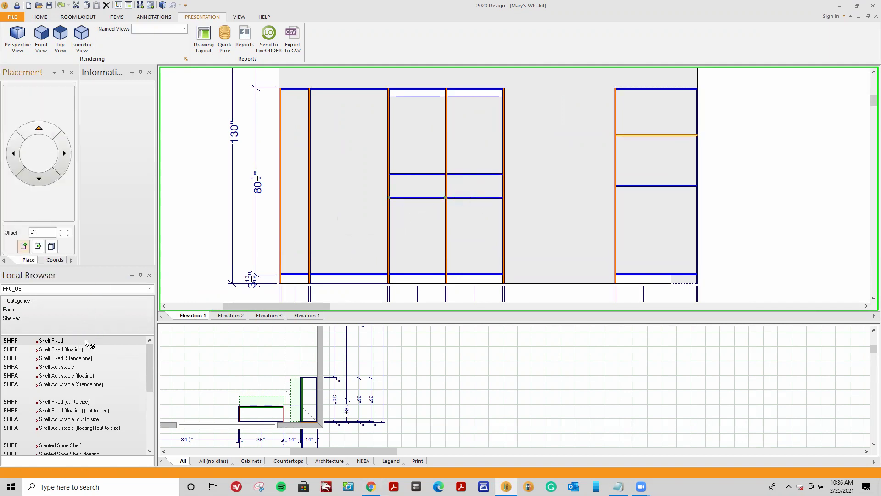
{"action": "left_click", "coordinate": [406, 224]}
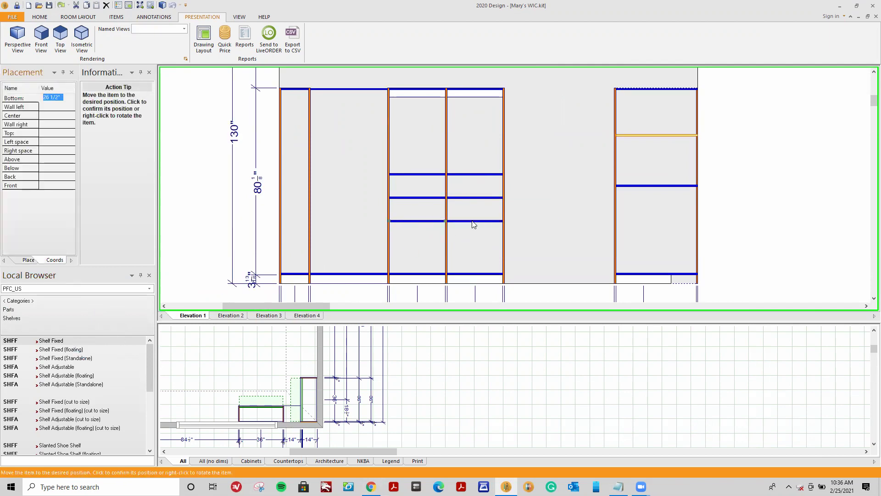
{"action": "left_click", "coordinate": [472, 221]}
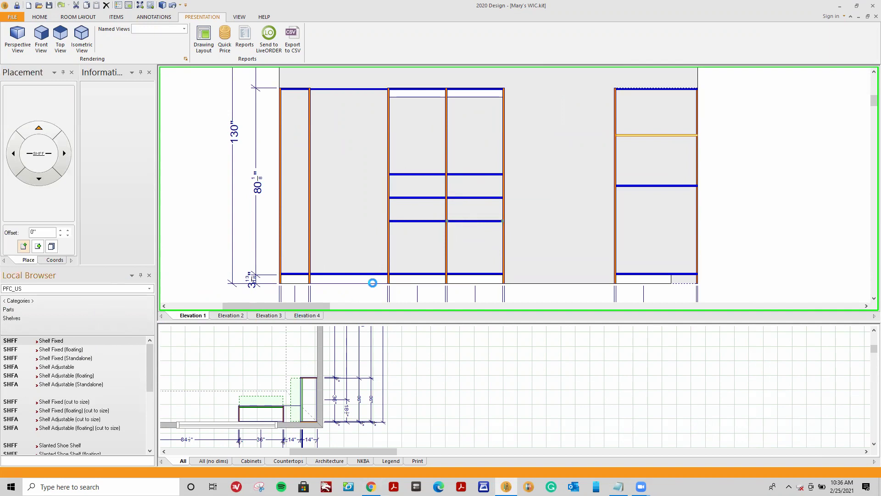
{"action": "left_click", "coordinate": [419, 248]}
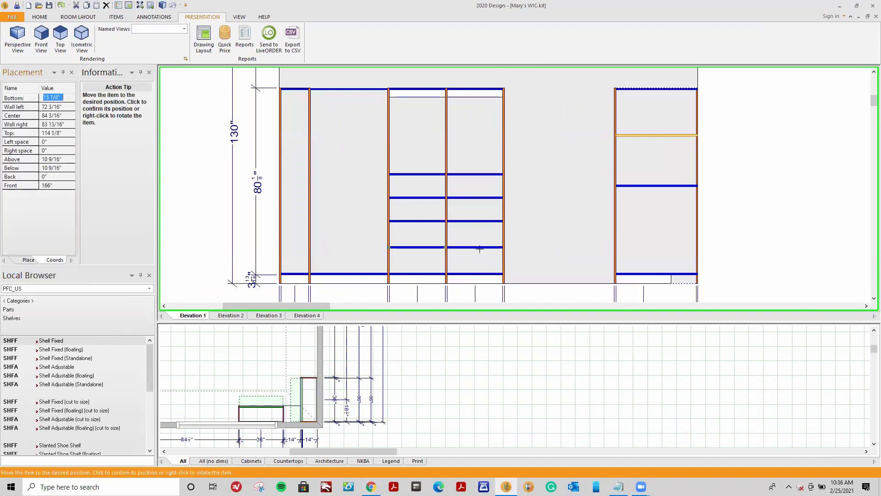
{"action": "left_click", "coordinate": [542, 250]}
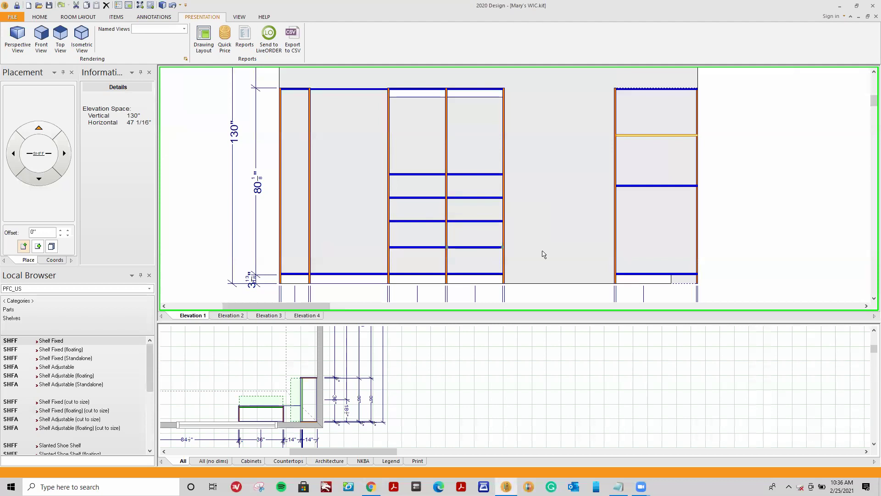
Place a no-drill divider (DIVN) with 2 openings between the upper two added shelves of the first 24-inch module
{"action": "left_click", "coordinate": [9, 309]}
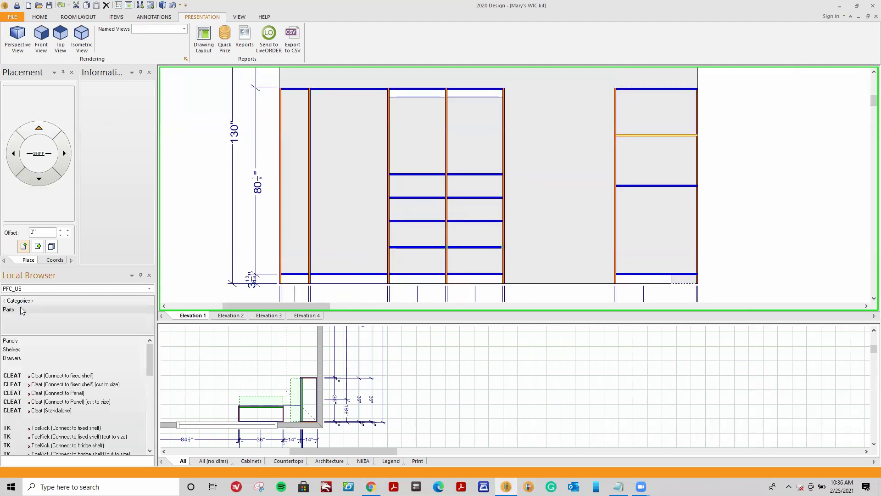
{"action": "left_click", "coordinate": [28, 342]}
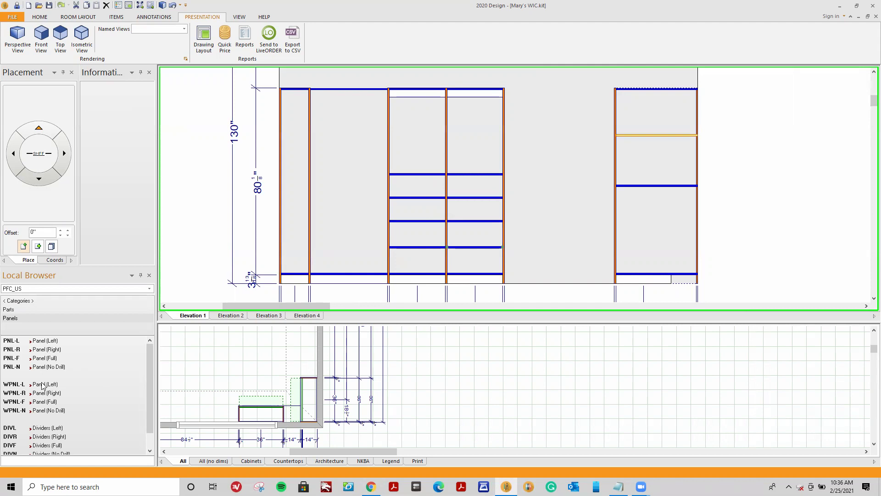
{"action": "scroll", "coordinate": [146, 367], "scroll_direction": "down", "scroll_amount": 2}
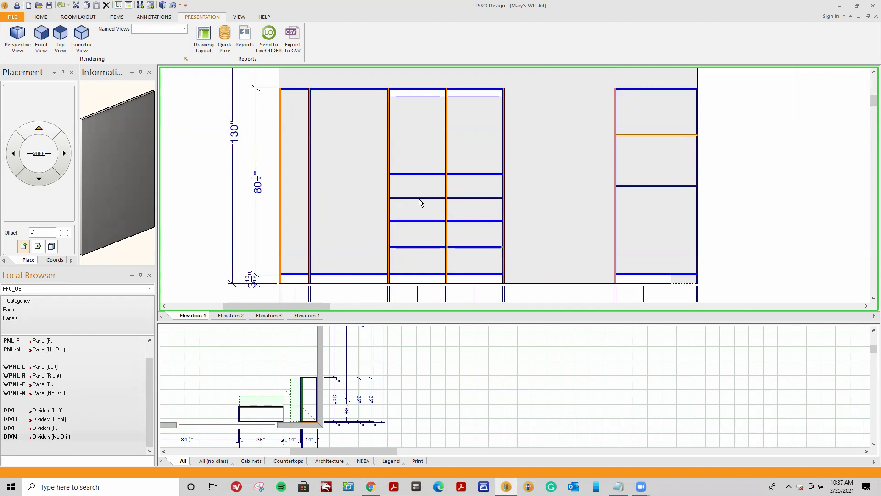
{"action": "left_click", "coordinate": [44, 438]}
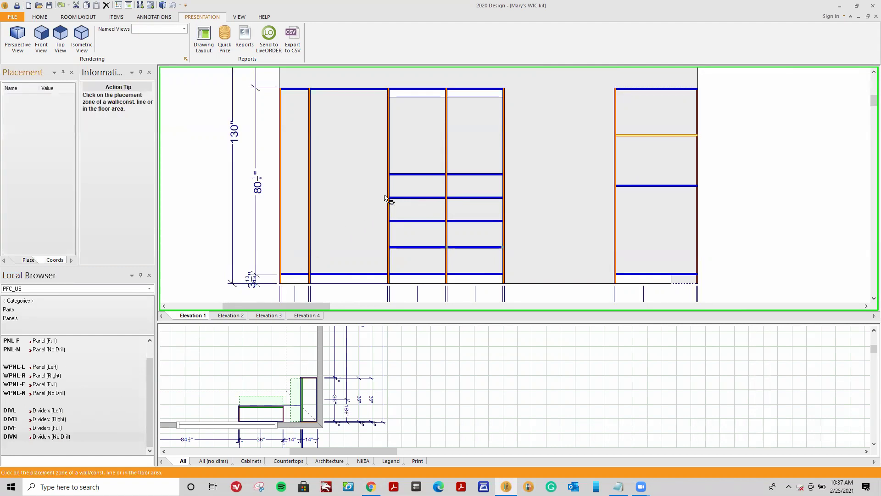
{"action": "left_click", "coordinate": [417, 182]}
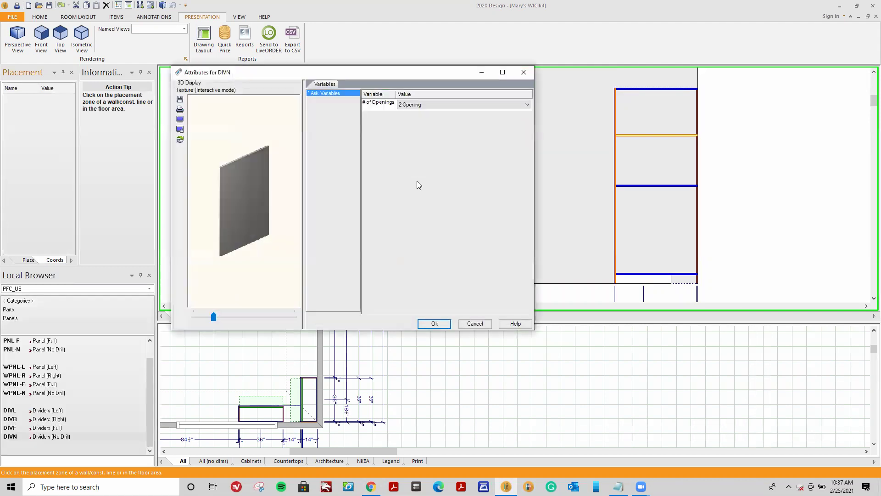
{"action": "left_click_drag", "start_coordinate": [255, 181], "coordinate": [221, 211]}
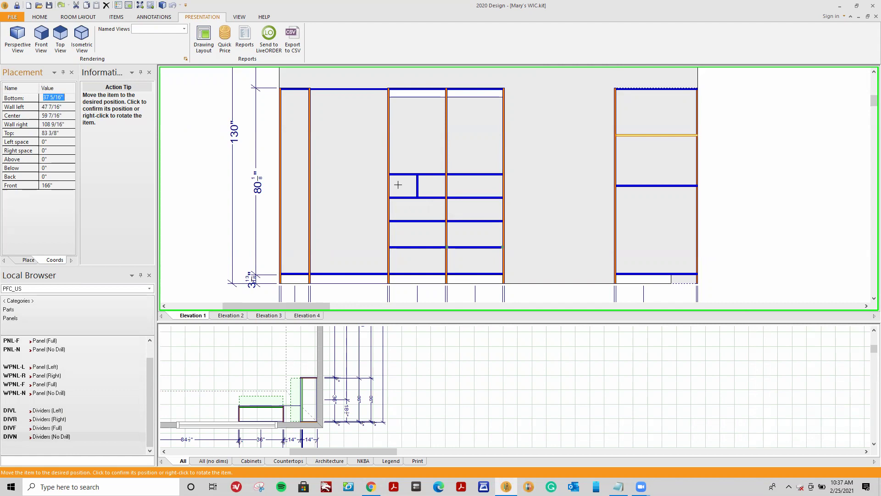
{"action": "left_click", "coordinate": [398, 184]}
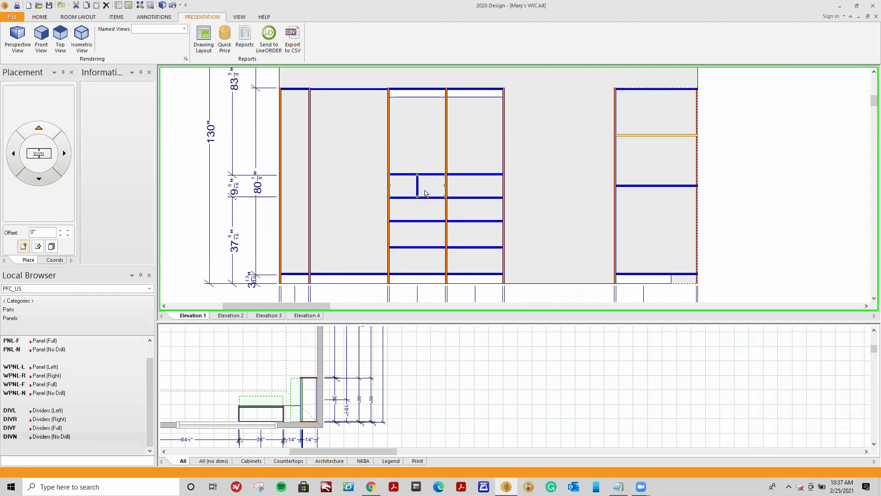
Place a matching no-drill divider (DIVN) with 2 openings between the upper two added shelves of the second 24-inch module
{"action": "left_click", "coordinate": [416, 215]}
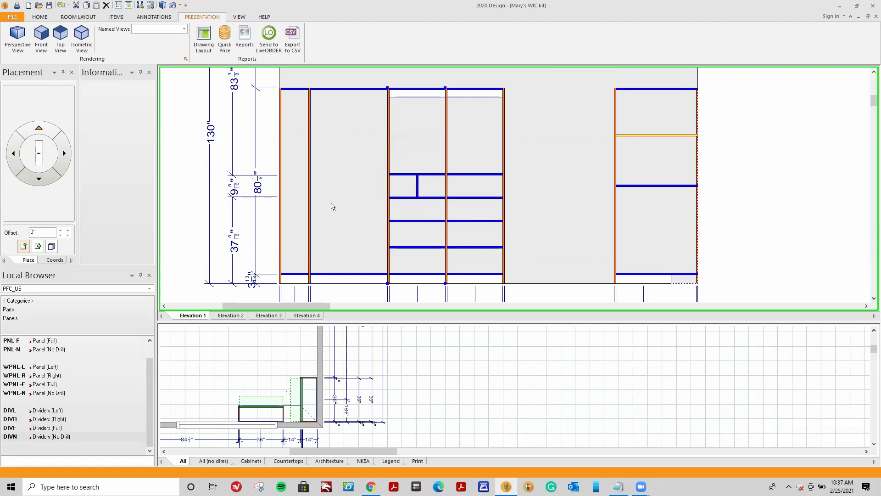
{"action": "left_click", "coordinate": [27, 302]}
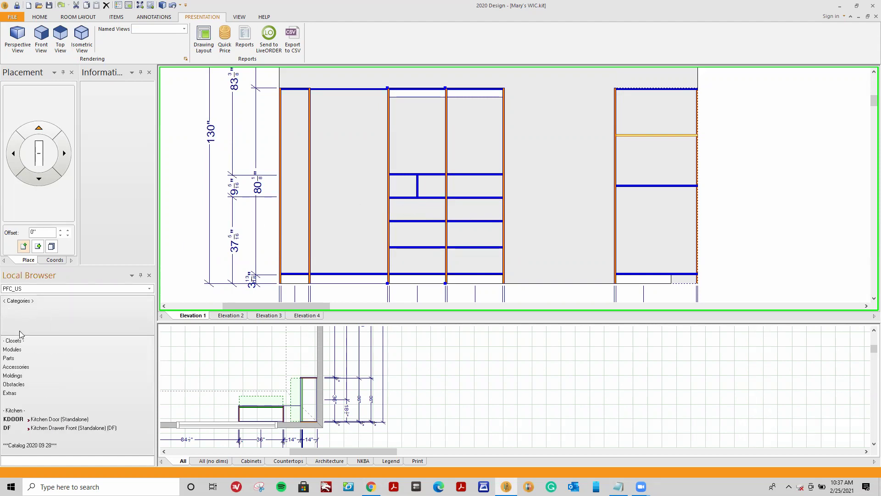
{"action": "left_click", "coordinate": [24, 357]}
{"action": "left_click", "coordinate": [25, 342]}
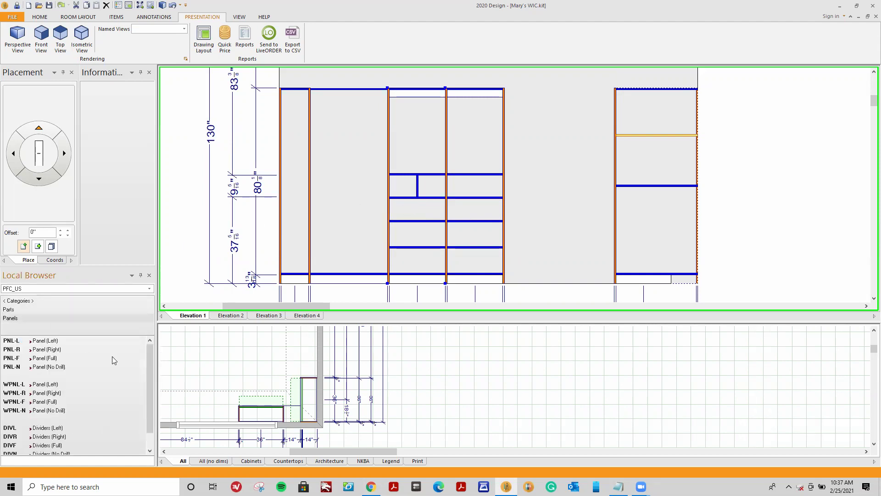
{"action": "left_click_drag", "start_coordinate": [146, 349], "coordinate": [146, 387]}
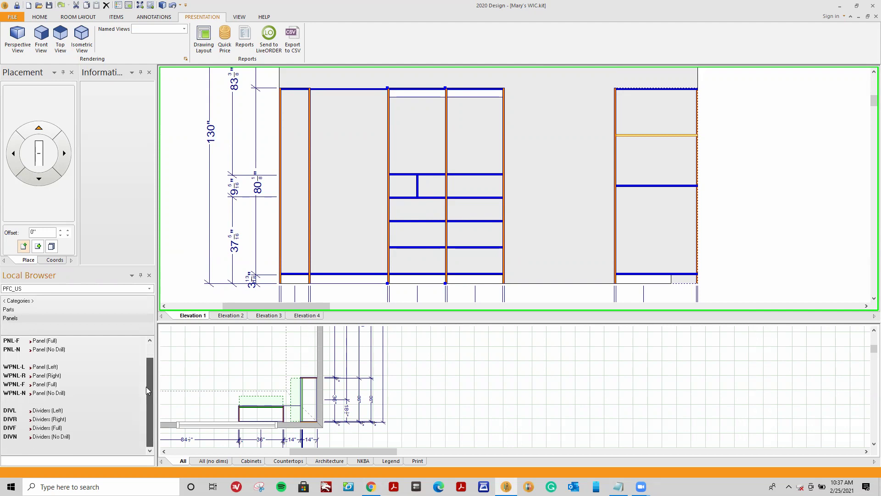
{"action": "left_click", "coordinate": [45, 431]}
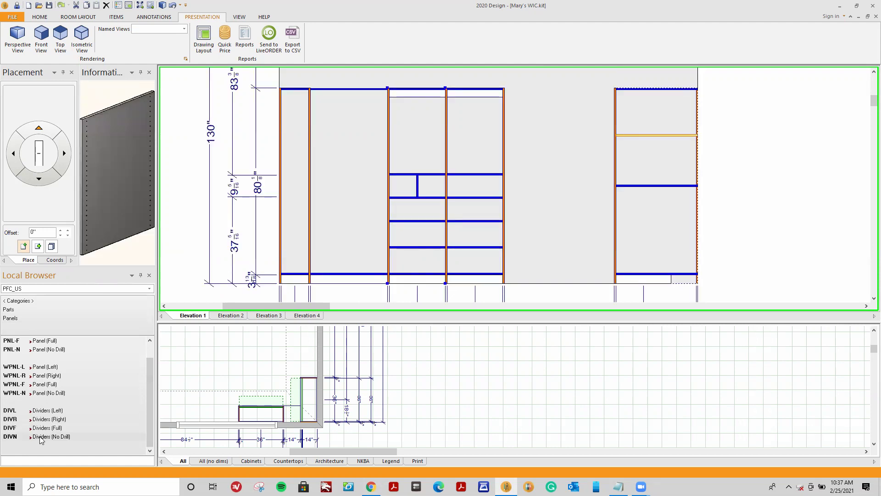
{"action": "left_click_drag", "start_coordinate": [42, 440], "coordinate": [471, 187]}
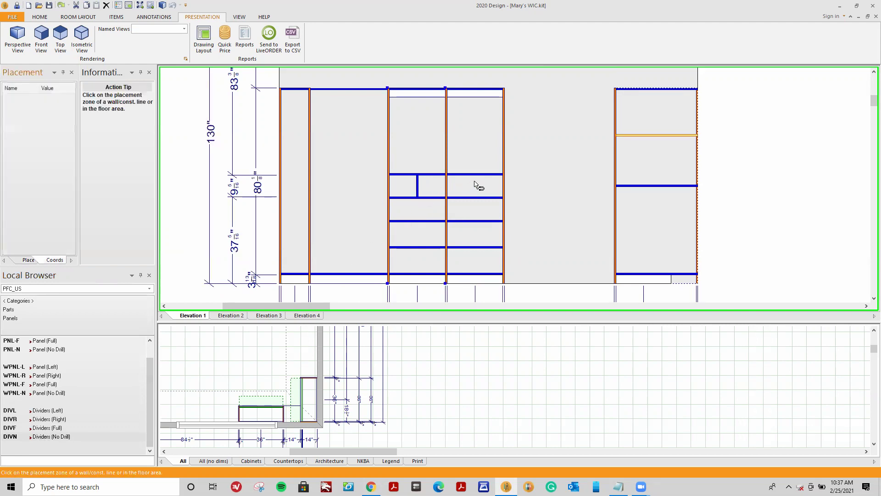
{"action": "left_click", "coordinate": [473, 182]}
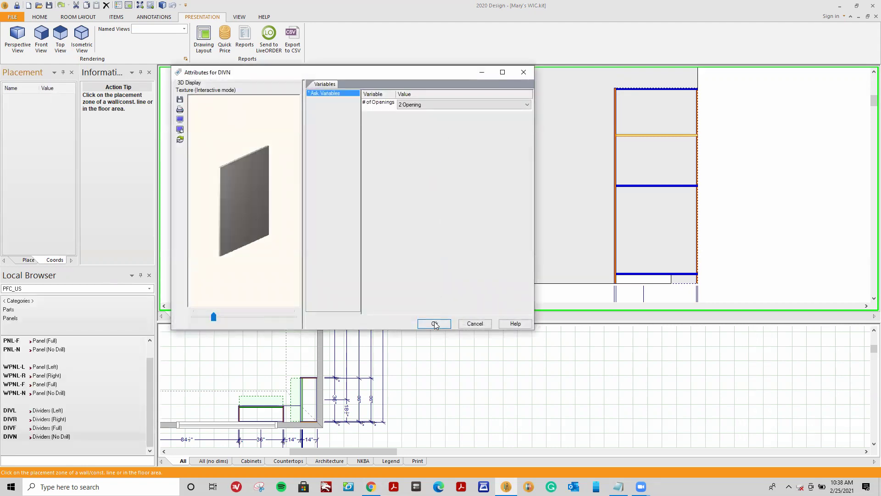
{"action": "key", "text": "Return"}
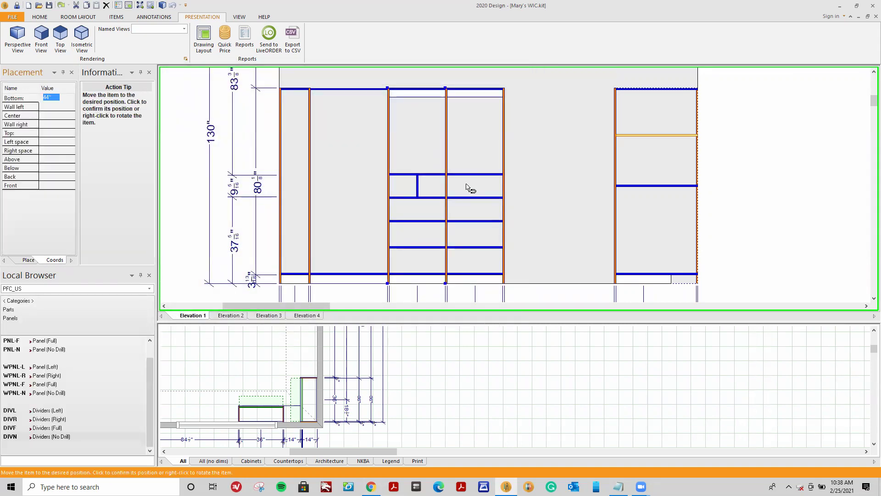
{"action": "left_click", "coordinate": [474, 185]}
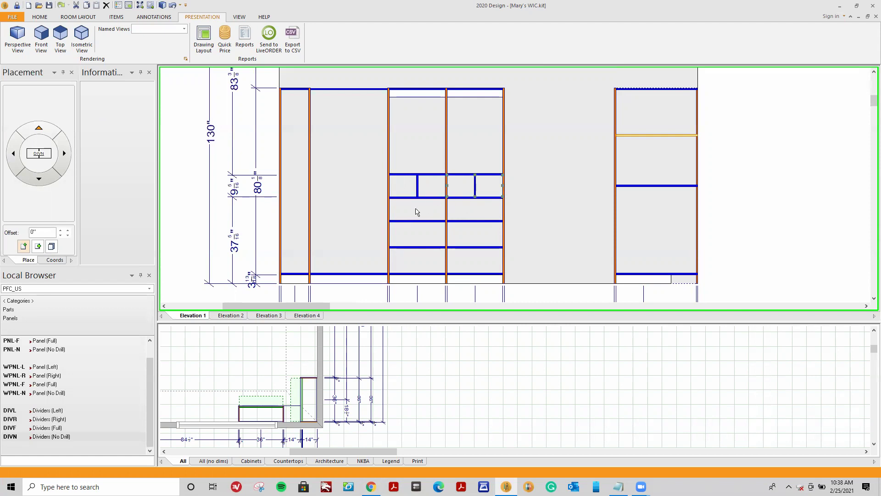
{"action": "left_click", "coordinate": [428, 187]}
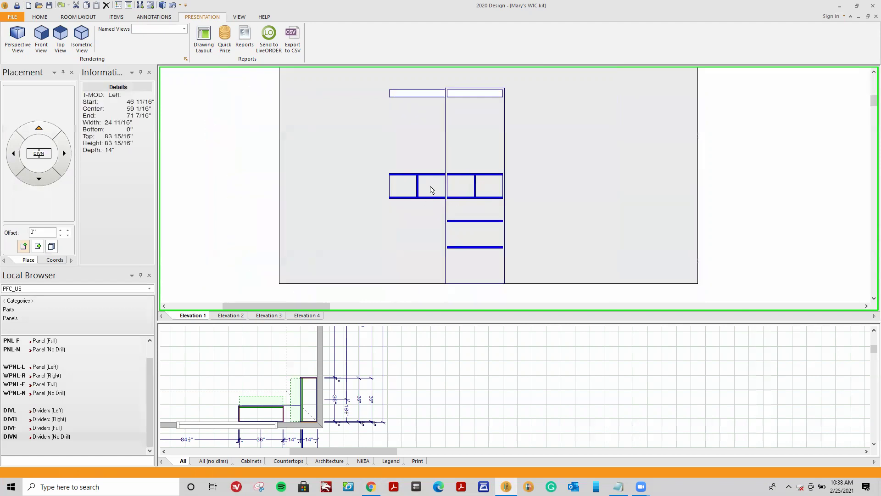
Place a no-drill divider (DIVN) with 3 openings in the first 24-inch module, directly below its 2-opening divider
{"action": "left_click", "coordinate": [43, 436]}
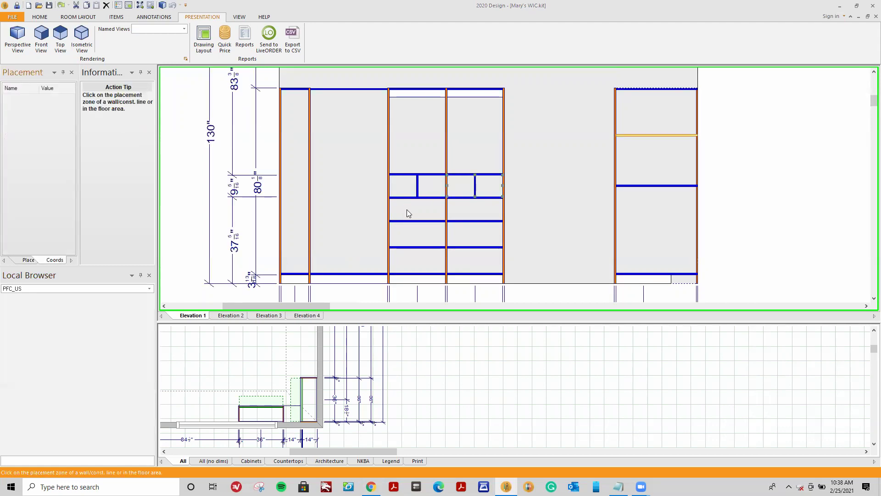
{"action": "left_click", "coordinate": [407, 210]}
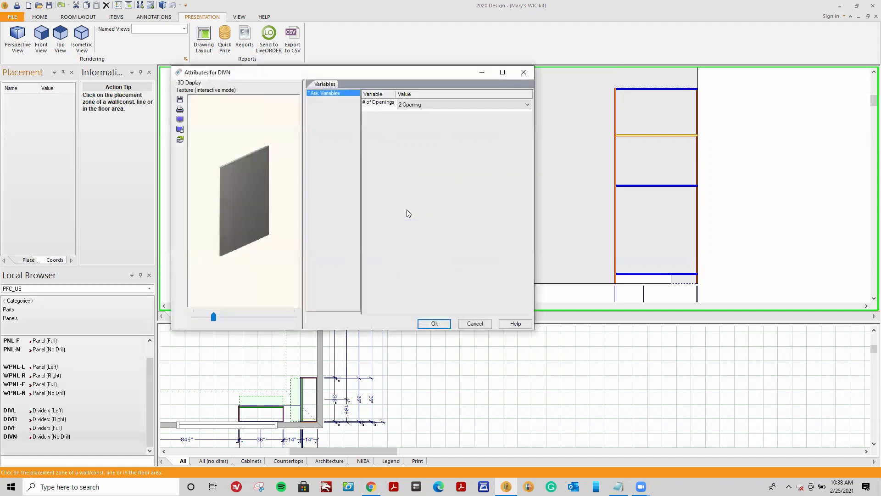
{"action": "left_click", "coordinate": [524, 104]}
{"action": "left_click", "coordinate": [517, 119]}
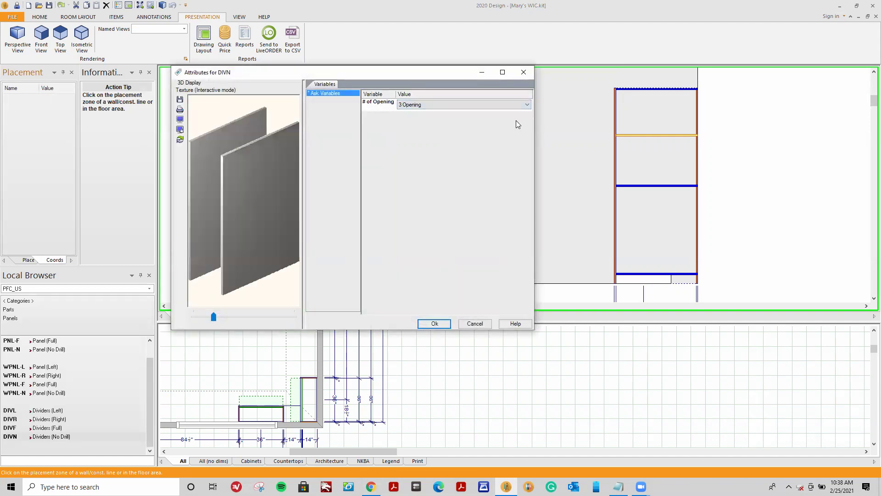
{"action": "left_click", "coordinate": [434, 324]}
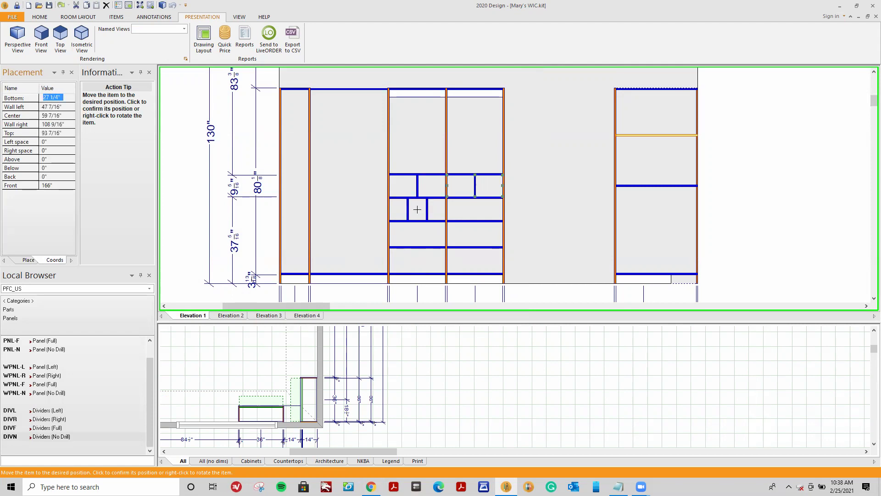
{"action": "left_click", "coordinate": [418, 209]}
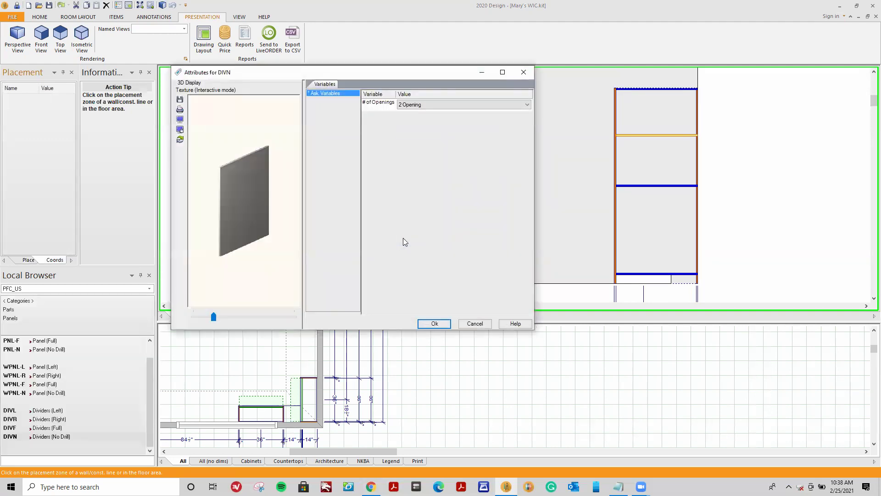
Place a no-drill divider (DIVN) with 4 openings in the first 24-inch module, directly below the 3-opening divider
{"action": "left_click", "coordinate": [522, 105]}
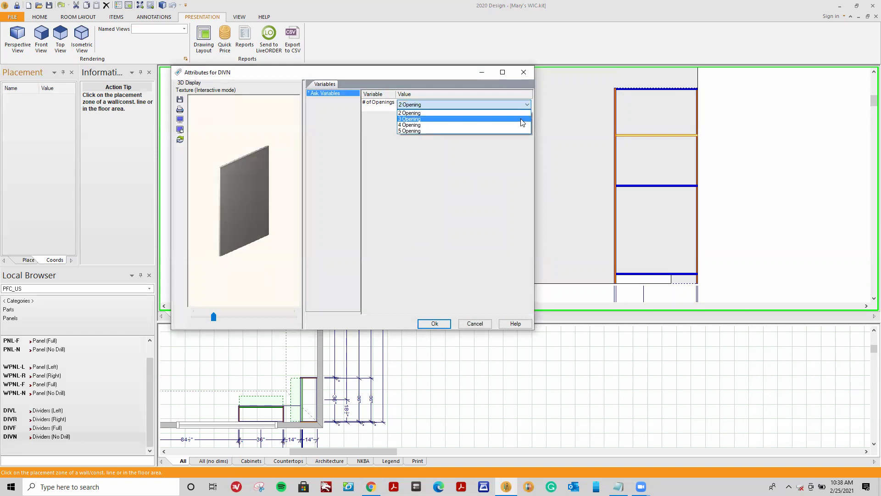
{"action": "left_click", "coordinate": [517, 126]}
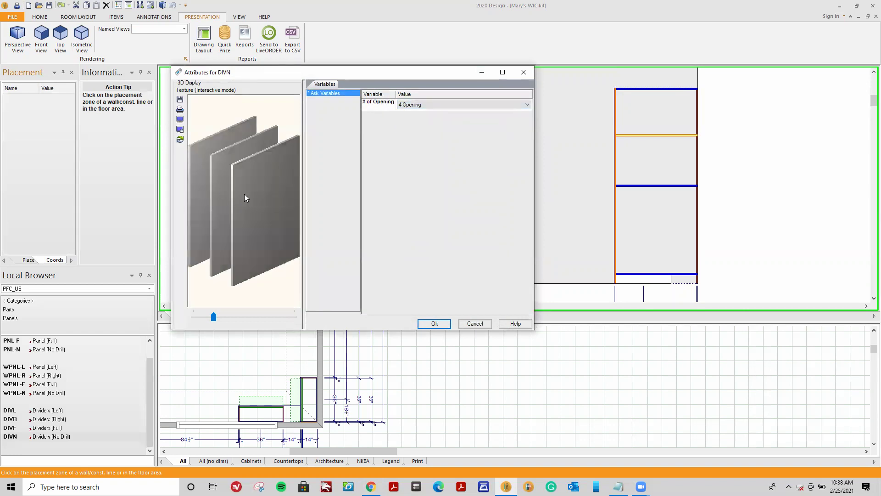
{"action": "left_click", "coordinate": [426, 326]}
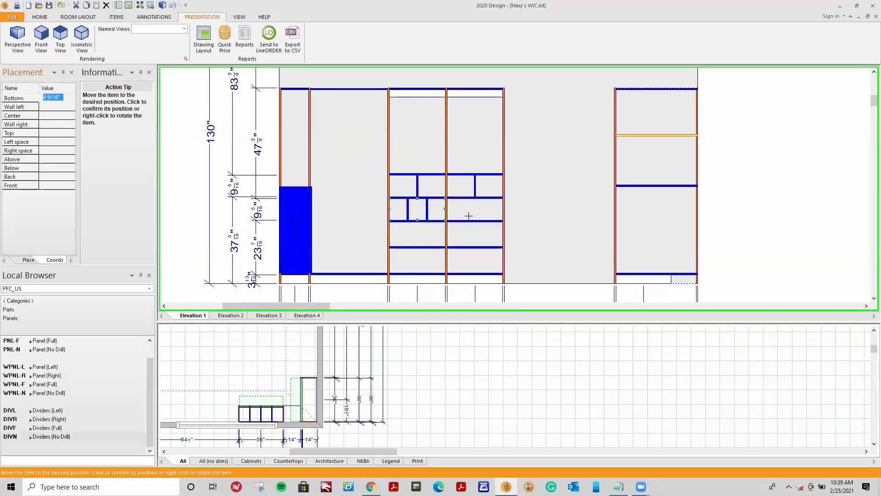
{"action": "left_click", "coordinate": [414, 232]}
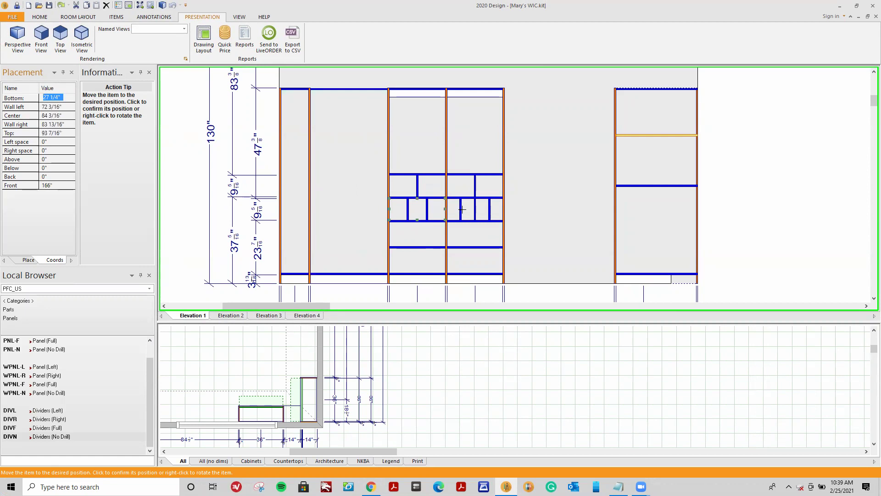
{"action": "left_click", "coordinate": [426, 233]}
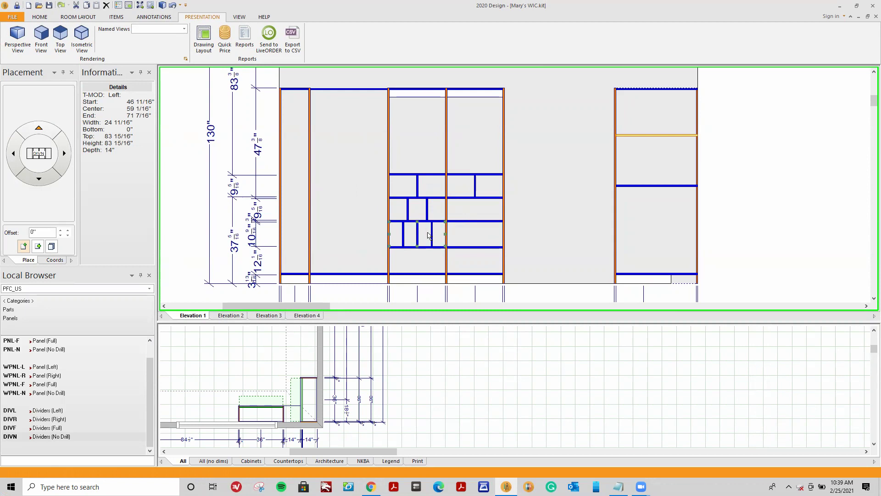
Examine the spacing of the three divider rows in the first 24-inch module up close and clear the selection
{"action": "scroll", "coordinate": [427, 234], "scroll_direction": "up", "scroll_amount": 4}
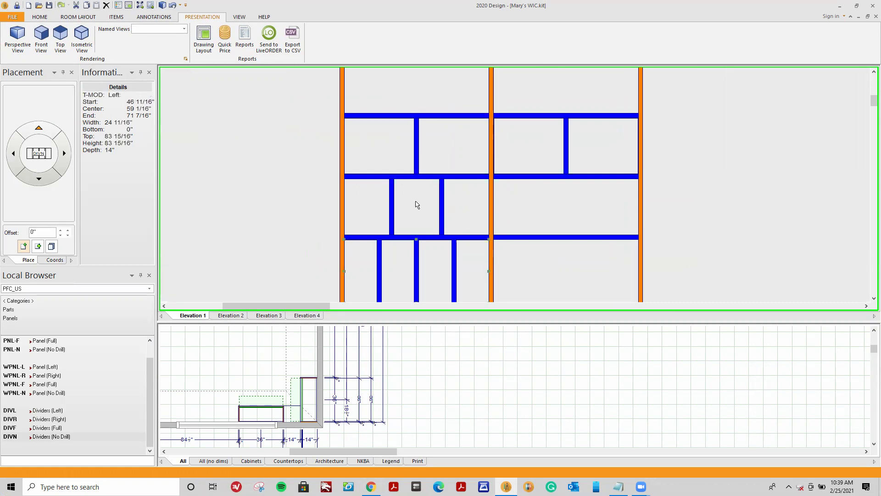
{"action": "left_click", "coordinate": [414, 232]}
{"action": "left_click", "coordinate": [416, 250]}
{"action": "left_click", "coordinate": [415, 138]}
{"action": "scroll", "coordinate": [417, 188], "scroll_direction": "down", "scroll_amount": 3}
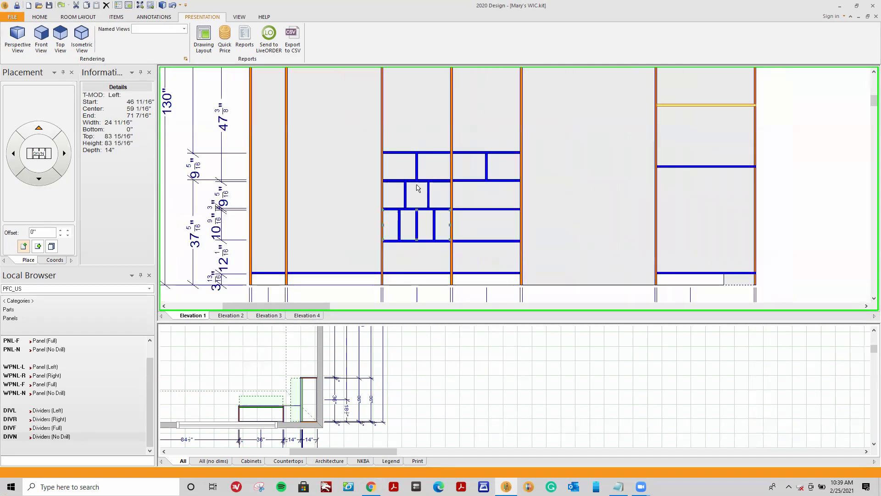
{"action": "left_click", "coordinate": [539, 231]}
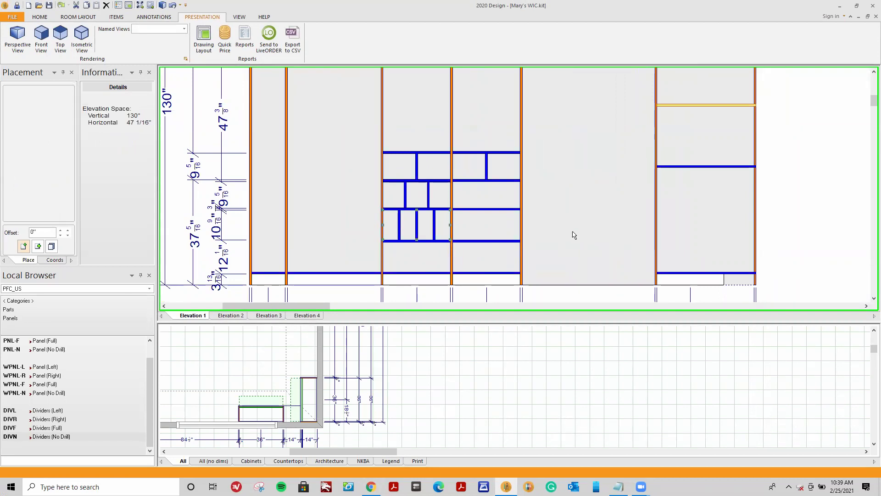
{"action": "left_click", "coordinate": [546, 192]}
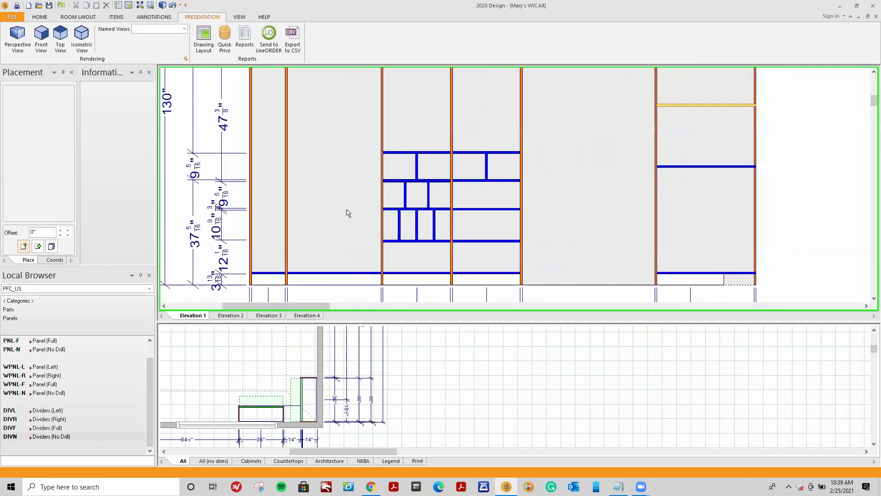
Switch to the Notepad webinar agenda and highlight the Accessories topic
{"action": "mouse_move", "coordinate": [348, 212]}
{"action": "key", "text": "alt+Tab"}
{"action": "left_click_drag", "start_coordinate": [328, 196], "coordinate": [288, 197]}
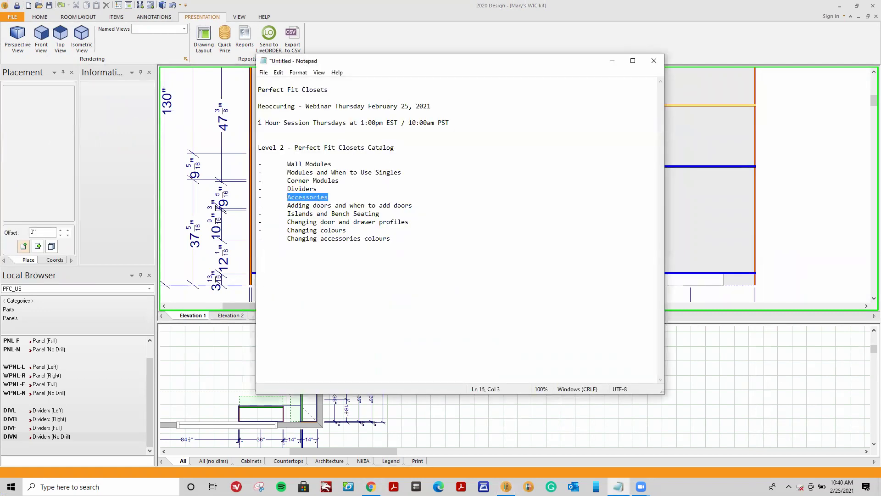
{"action": "key", "text": "alt+Tab"}
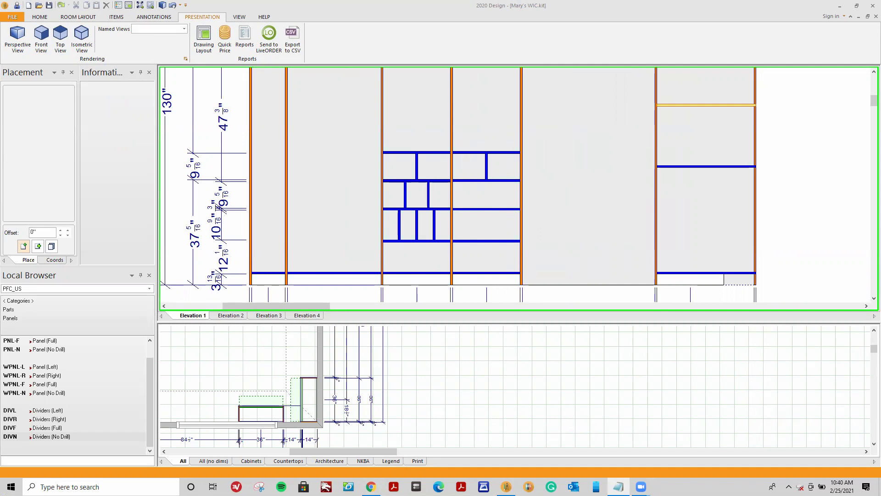
Switch to Chrome and open the Valet Rod 14″ page among the closet accessories on the Perfect Fit Closets dealer site
{"action": "key", "text": "alt+Tab"}
{"action": "key", "text": "super+Up"}
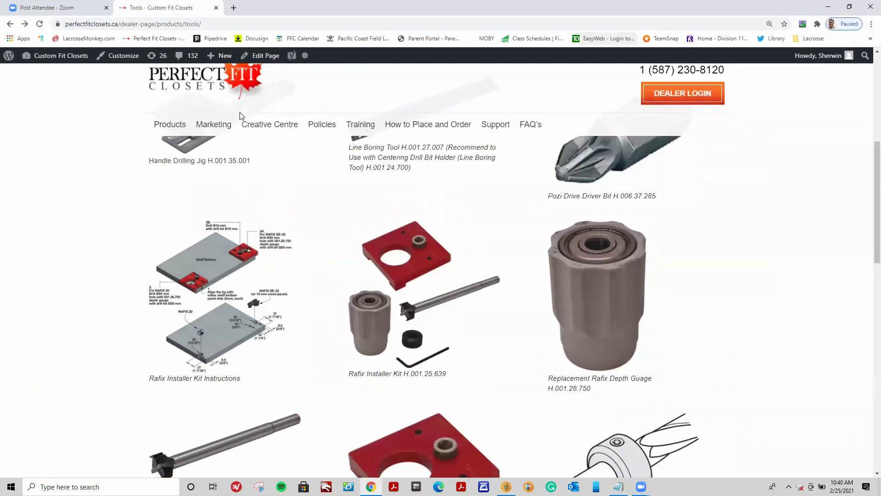
{"action": "mouse_move", "coordinate": [167, 123]}
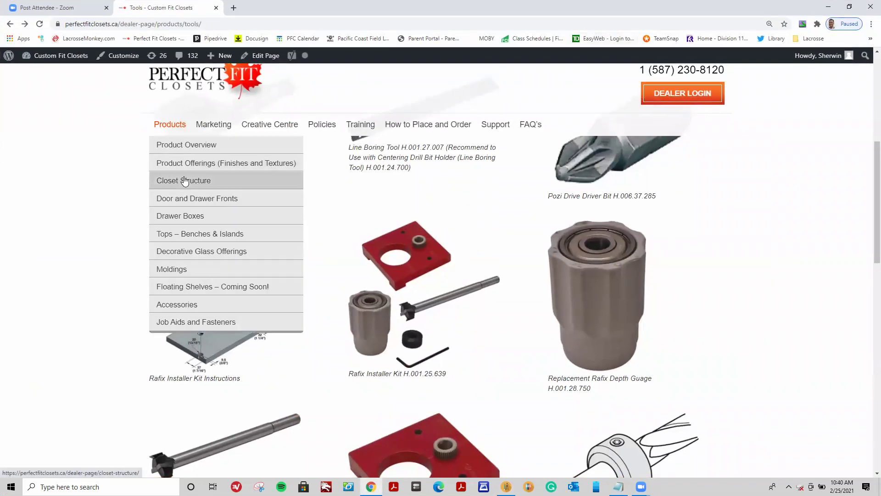
{"action": "left_click", "coordinate": [152, 299]}
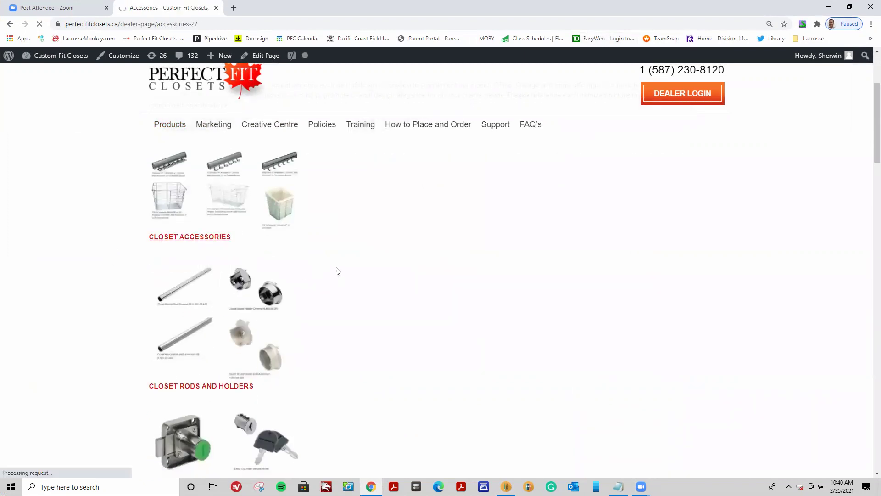
{"action": "scroll", "coordinate": [335, 270], "scroll_direction": "down", "scroll_amount": 2}
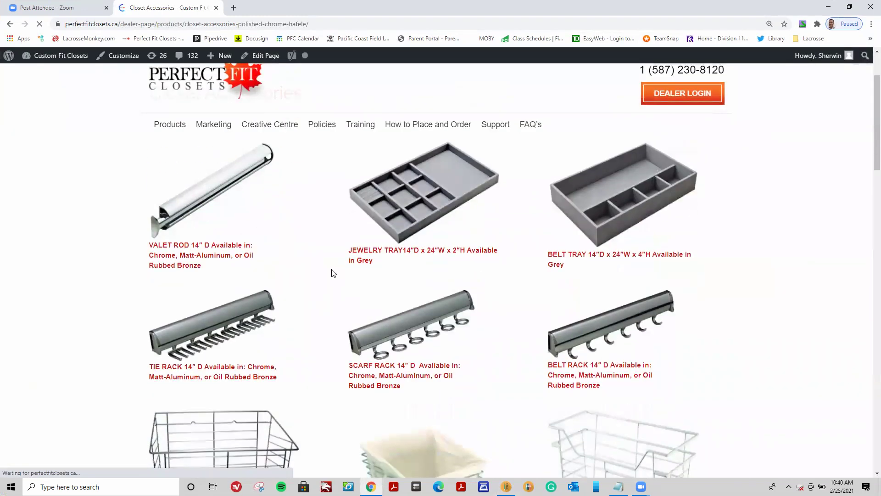
{"action": "left_click", "coordinate": [185, 249]}
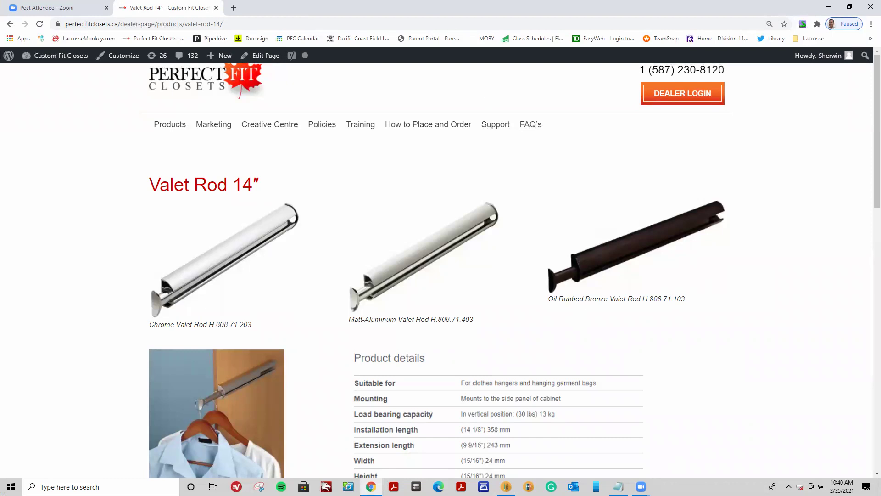
Switch back to 2020 Design and place a right valet rod (VALR_R) on the second 24-inch module's right panel, above the shelves
{"action": "key", "text": "alt+Tab"}
{"action": "left_click", "coordinate": [606, 254]}
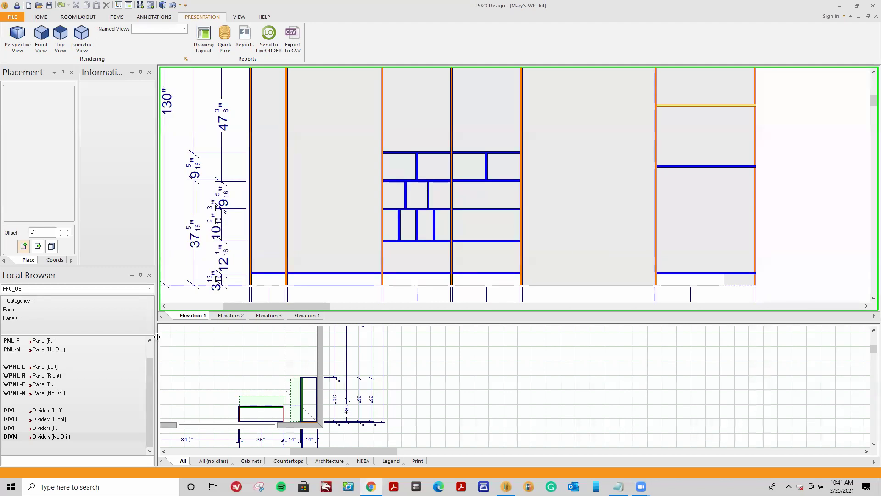
{"action": "left_click", "coordinate": [22, 304]}
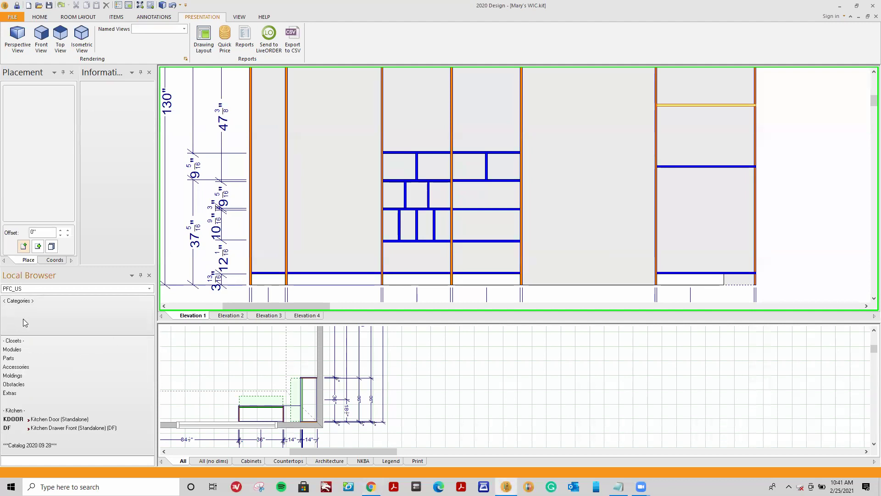
{"action": "left_click", "coordinate": [26, 366]}
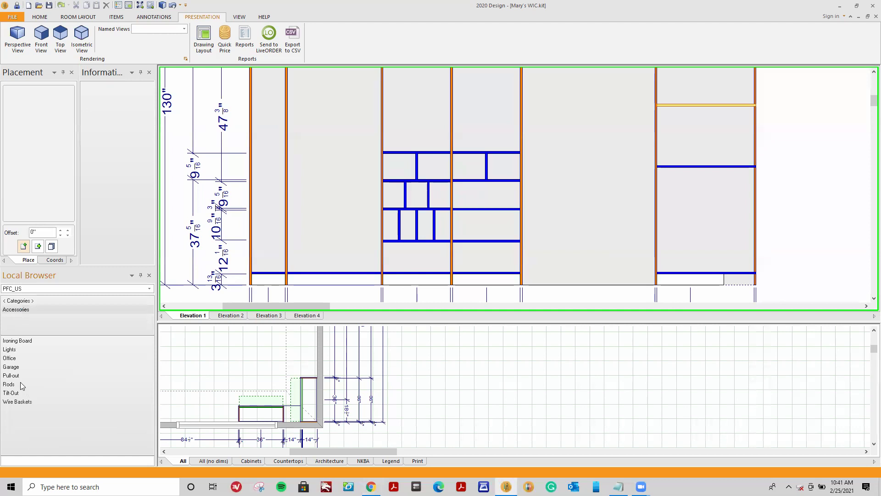
{"action": "left_click", "coordinate": [21, 375]}
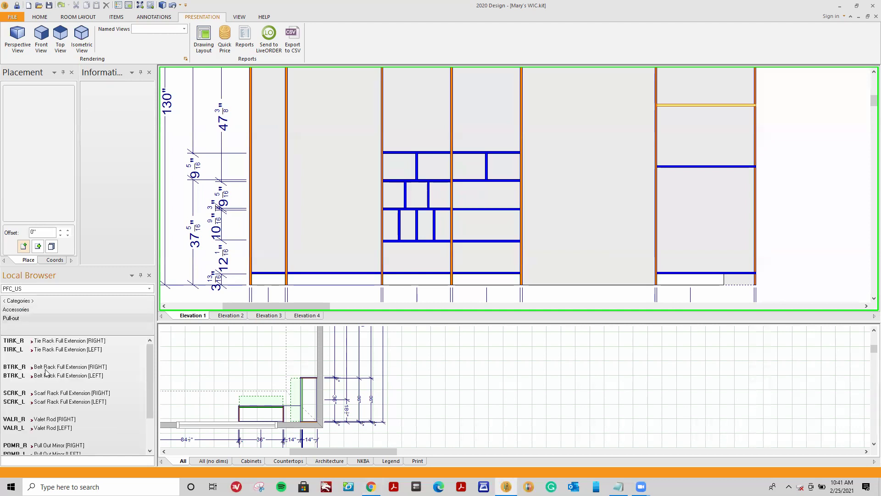
{"action": "scroll", "coordinate": [47, 406], "scroll_direction": "down", "scroll_amount": 1}
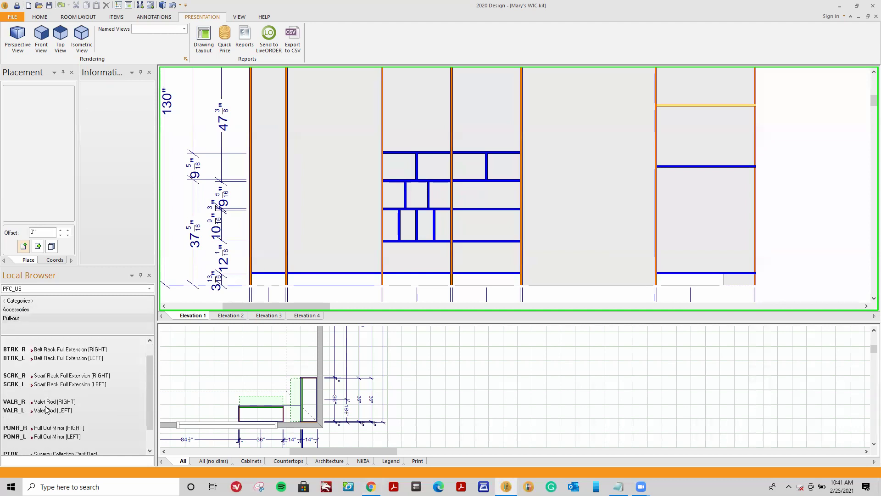
{"action": "left_click", "coordinate": [122, 394]}
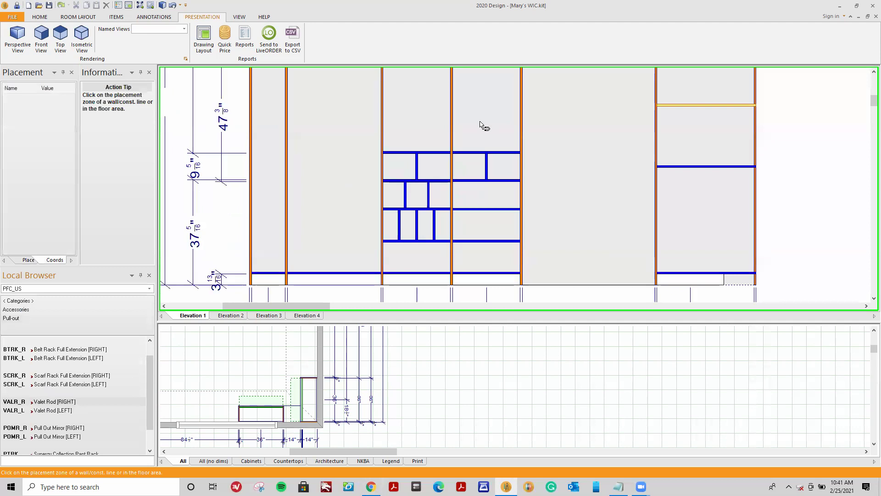
{"action": "left_click", "coordinate": [525, 107]}
Set the accessory finish of the right valet rod (VALR_R) to Dark Oil Rubbed Bronze (DORB) in its Features and Options
{"action": "scroll", "coordinate": [525, 94], "scroll_direction": "up", "scroll_amount": 3}
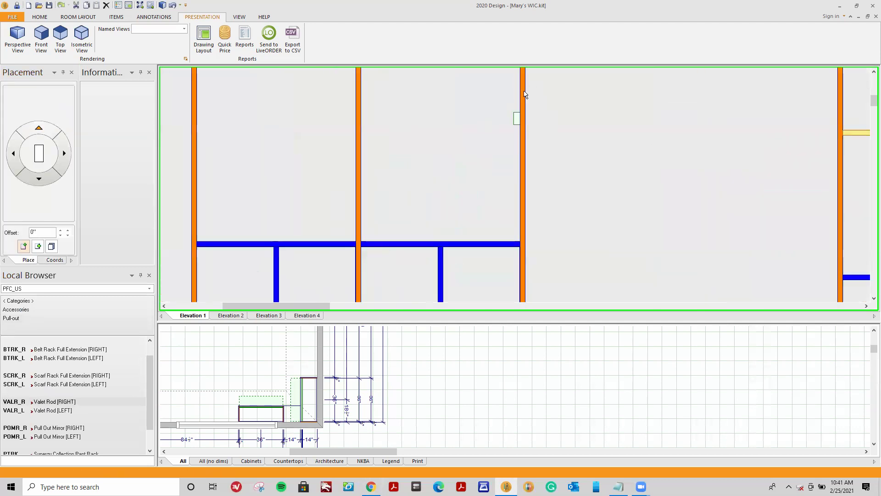
{"action": "scroll", "coordinate": [525, 94], "scroll_direction": "up", "scroll_amount": 2}
{"action": "right_click", "coordinate": [513, 133]}
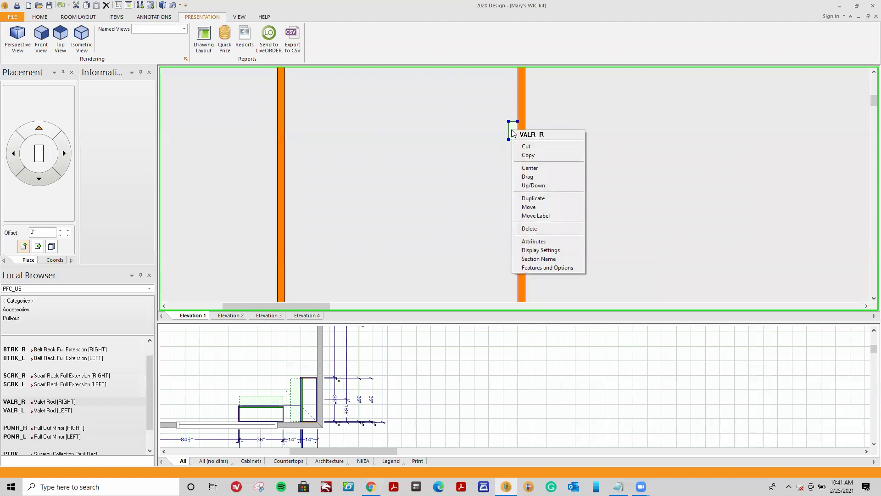
{"action": "left_click", "coordinate": [546, 268]}
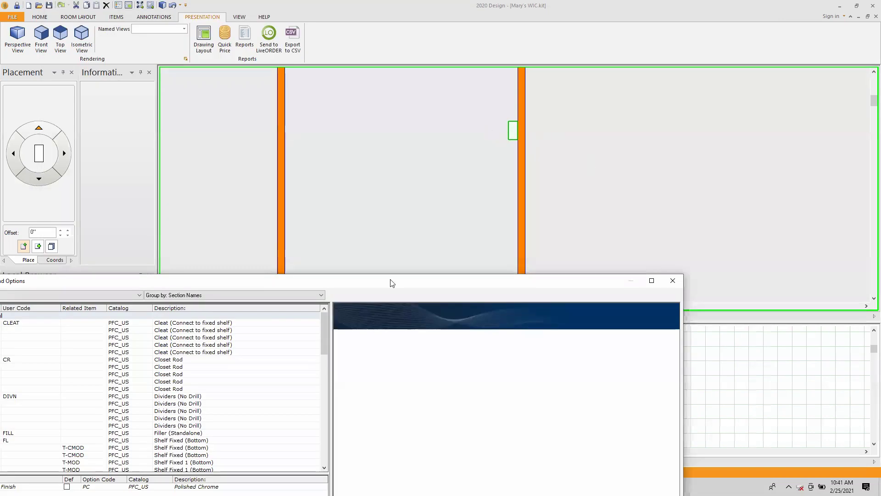
{"action": "left_click_drag", "start_coordinate": [385, 279], "coordinate": [528, 28]}
{"action": "left_click_drag", "start_coordinate": [469, 72], "coordinate": [459, 184]}
{"action": "left_click_drag", "start_coordinate": [361, 206], "coordinate": [191, 207]}
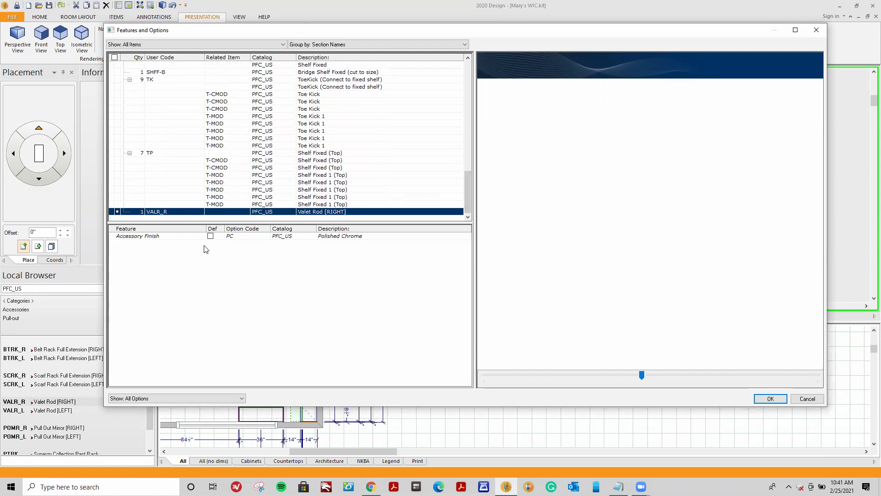
{"action": "left_click", "coordinate": [246, 237]}
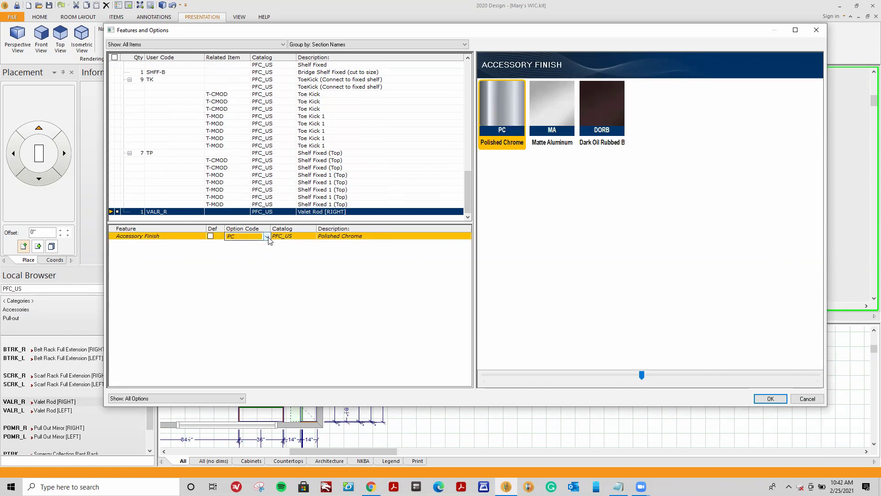
{"action": "left_click", "coordinate": [266, 236]}
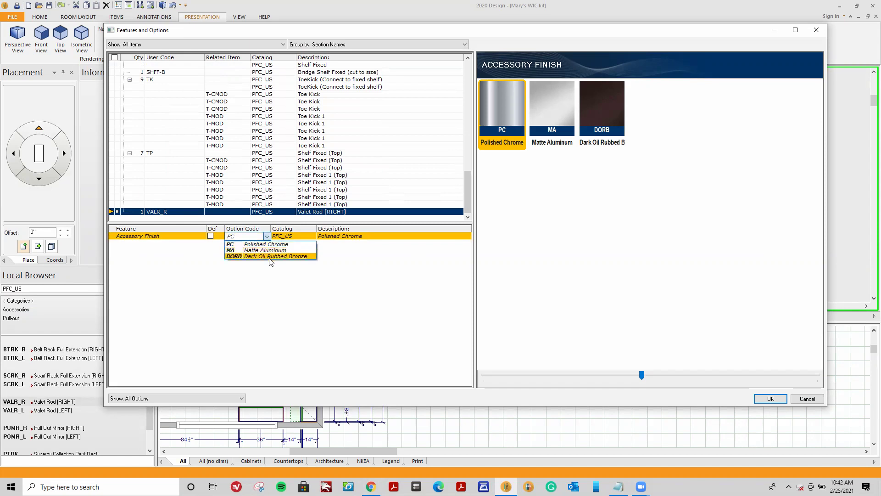
{"action": "left_click", "coordinate": [270, 246]}
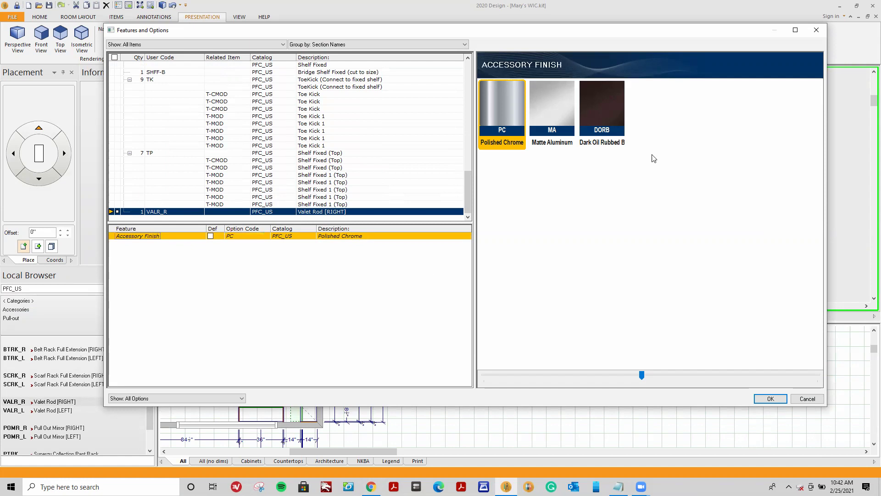
{"action": "left_click", "coordinate": [603, 94]}
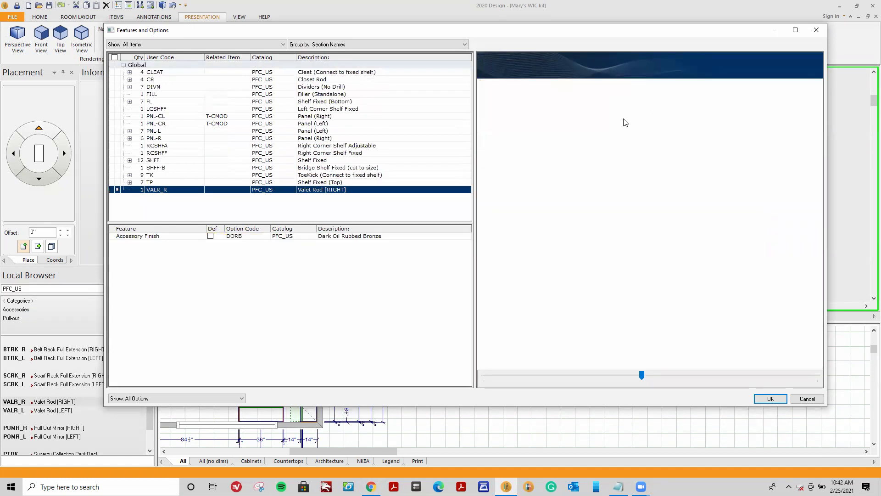
{"action": "left_click", "coordinate": [776, 399]}
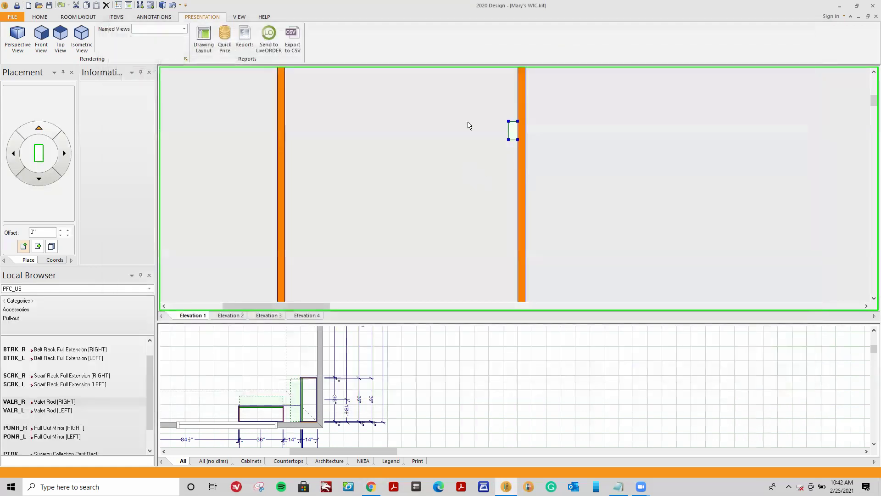
Render the closet in perspective, examine the valet rod in the second 24-inch module, and close the rendering
{"action": "left_click", "coordinate": [17, 37]}
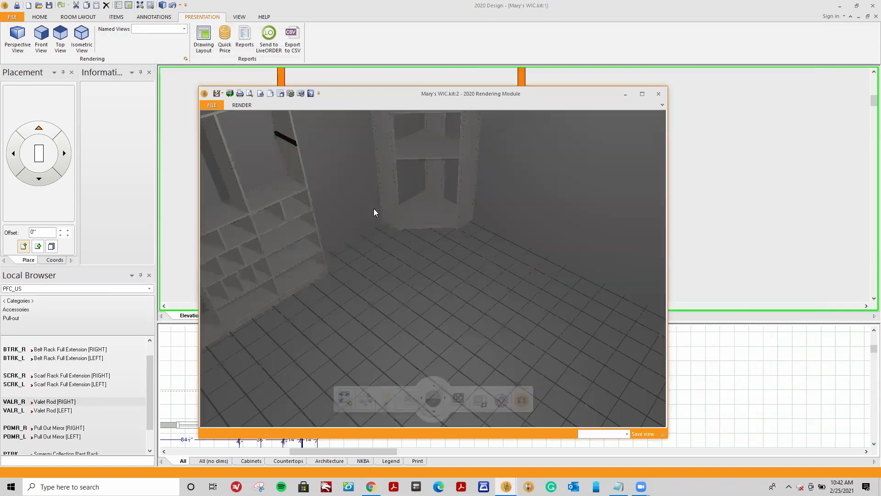
{"action": "left_click", "coordinate": [421, 399]}
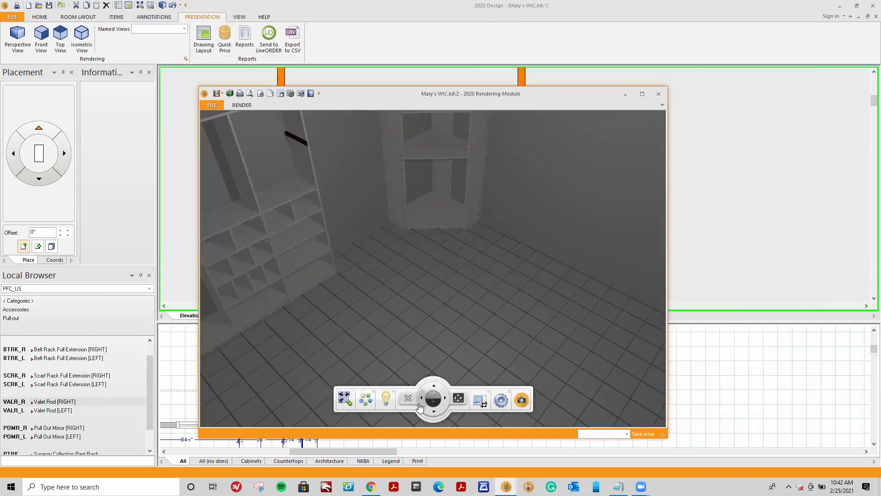
{"action": "left_click", "coordinate": [434, 389]}
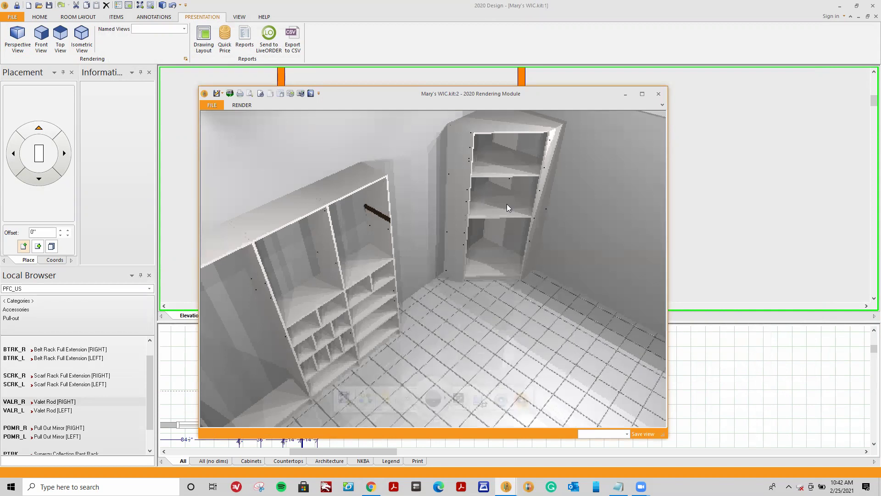
{"action": "left_click", "coordinate": [658, 94]}
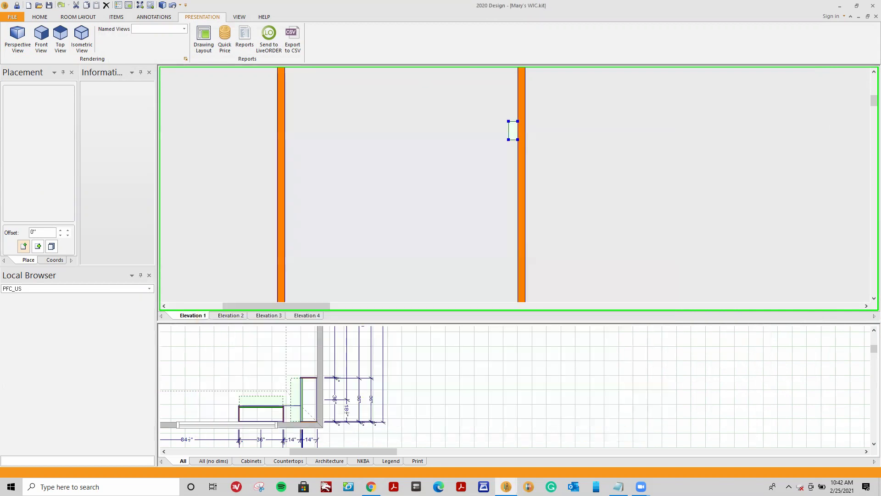
Switch to Chrome, browse the Closet Accessories page on the dealer site, and return to 2020 Design
{"action": "key", "text": "alt+Tab"}
{"action": "mouse_move", "coordinate": [224, 140]}
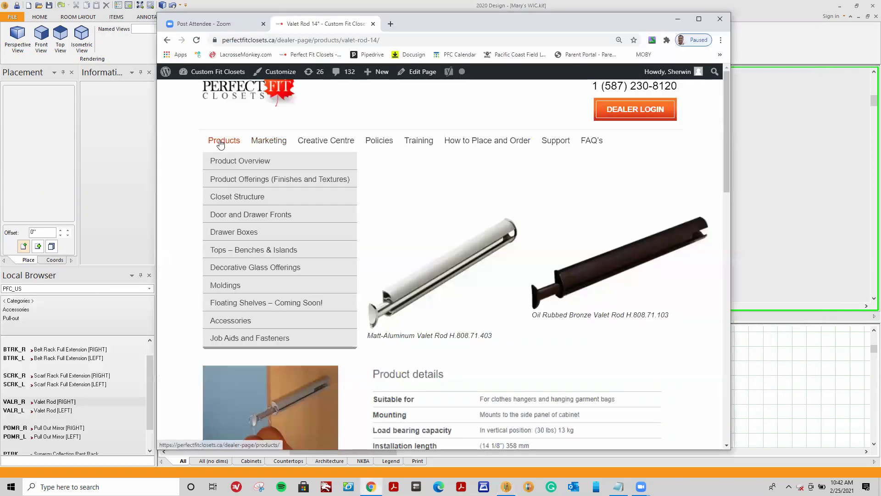
{"action": "left_click", "coordinate": [245, 338]}
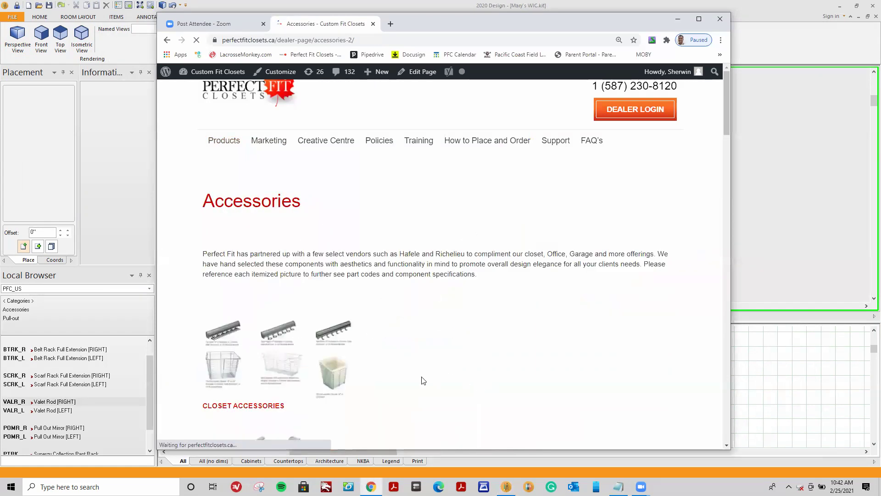
{"action": "left_click", "coordinate": [277, 408]}
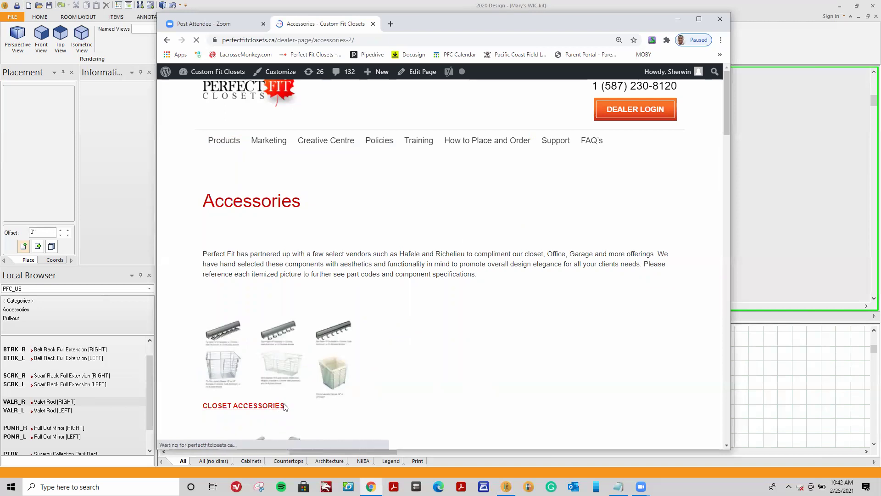
{"action": "scroll", "coordinate": [293, 408], "scroll_direction": "down", "scroll_amount": 3}
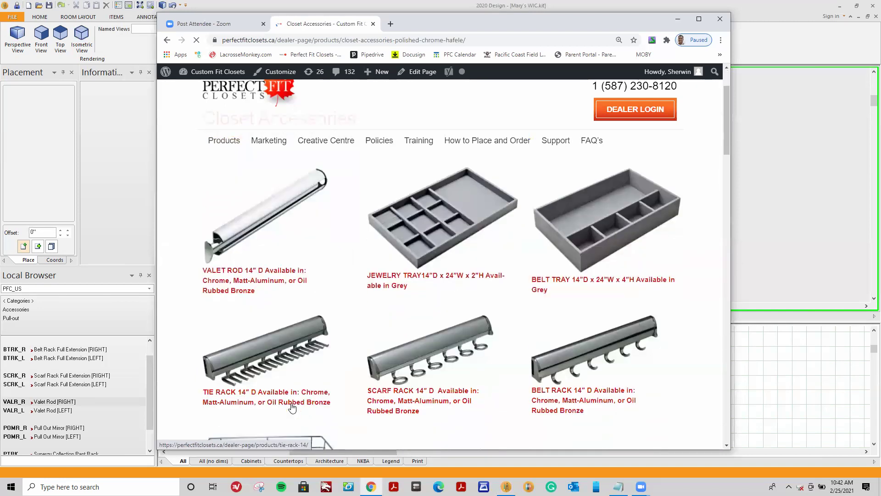
{"action": "scroll", "coordinate": [293, 407], "scroll_direction": "down", "scroll_amount": 5}
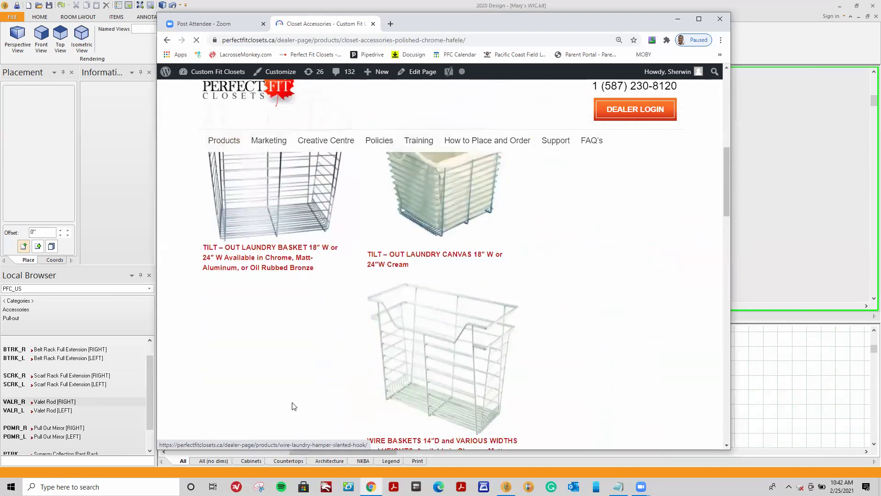
{"action": "scroll", "coordinate": [293, 404], "scroll_direction": "up", "scroll_amount": 5}
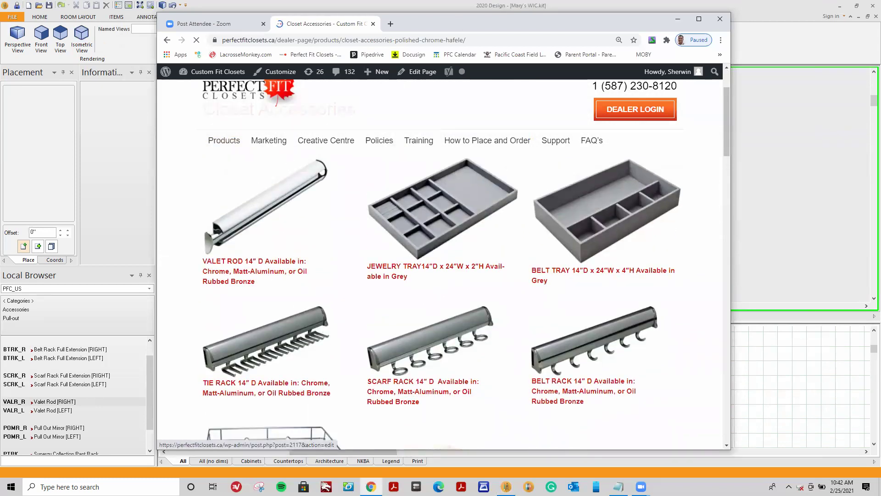
{"action": "left_click", "coordinate": [678, 19]}
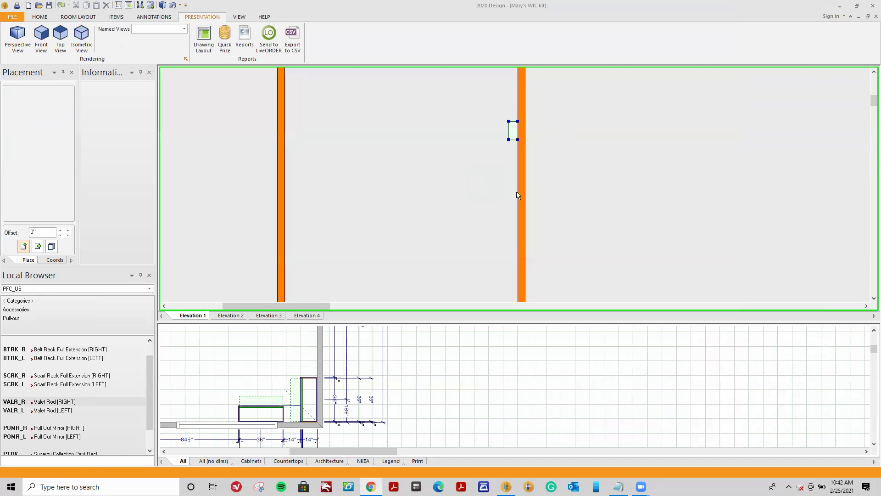
Generate a perspective rendering in a maximized window and angle it toward the valet rod in the second 24-inch module
{"action": "scroll", "coordinate": [592, 111], "scroll_direction": "down", "scroll_amount": 2}
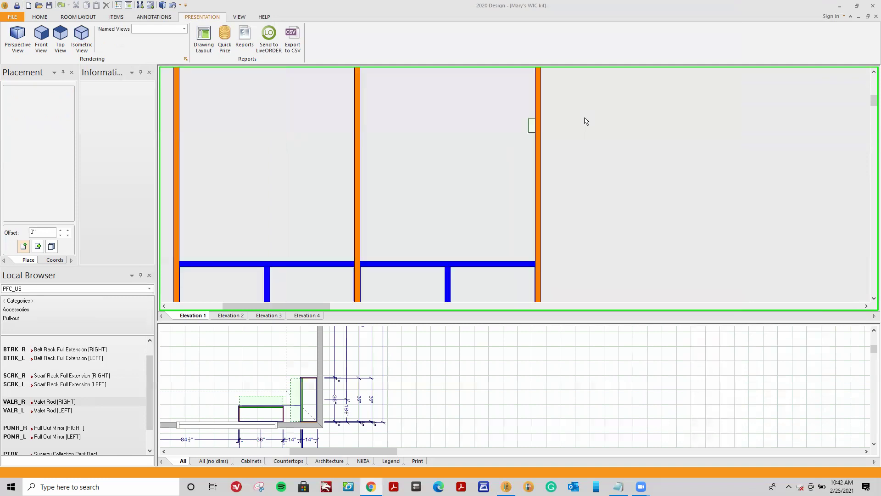
{"action": "scroll", "coordinate": [679, 154], "scroll_direction": "down", "scroll_amount": 2}
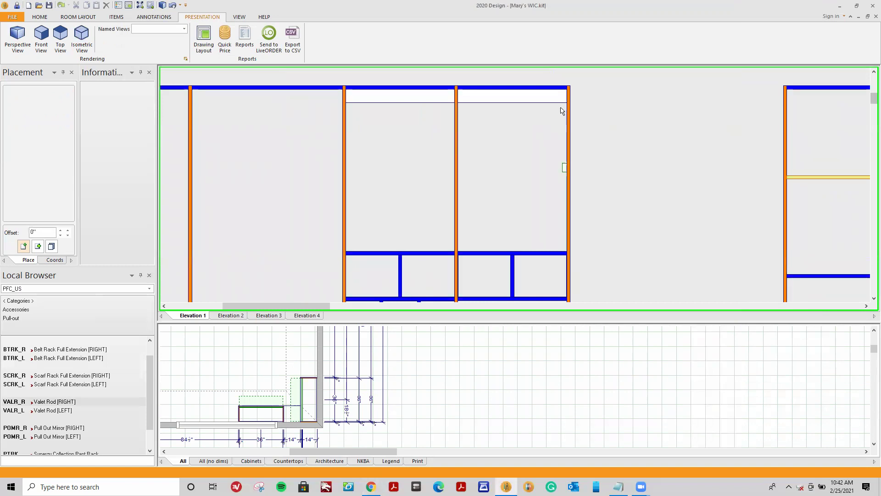
{"action": "left_click", "coordinate": [17, 37]}
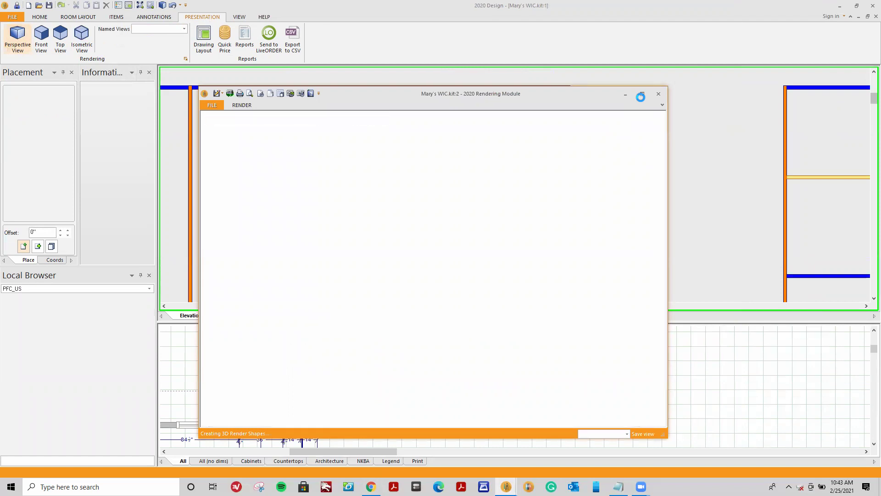
{"action": "left_click", "coordinate": [641, 95]}
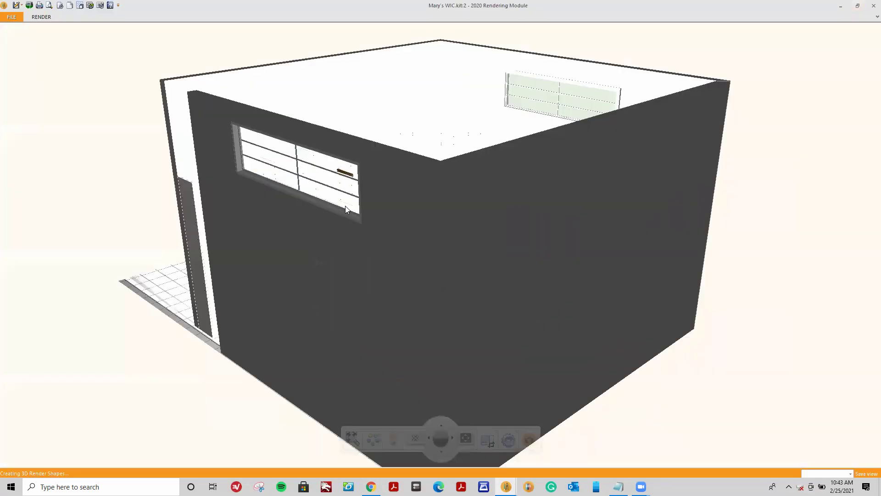
{"action": "scroll", "coordinate": [340, 184], "scroll_direction": "up", "scroll_amount": 10}
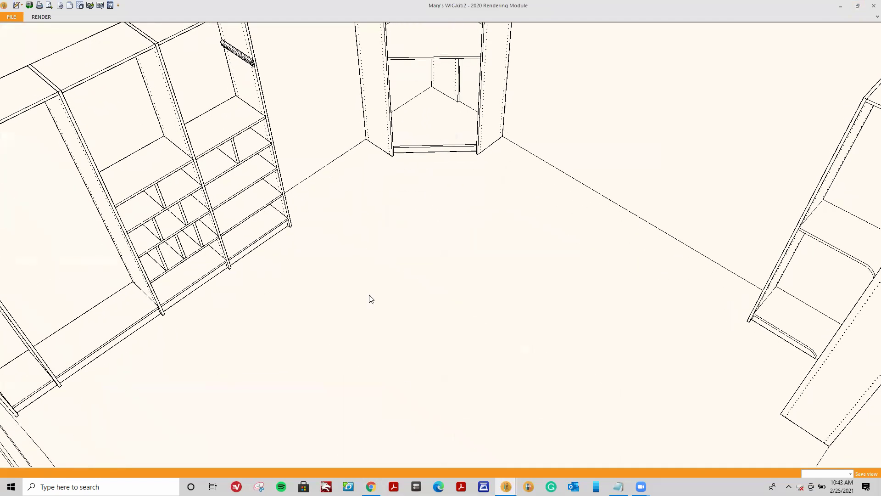
{"action": "mouse_move", "coordinate": [431, 440]}
{"action": "left_click_drag", "start_coordinate": [429, 440], "coordinate": [439, 404]}
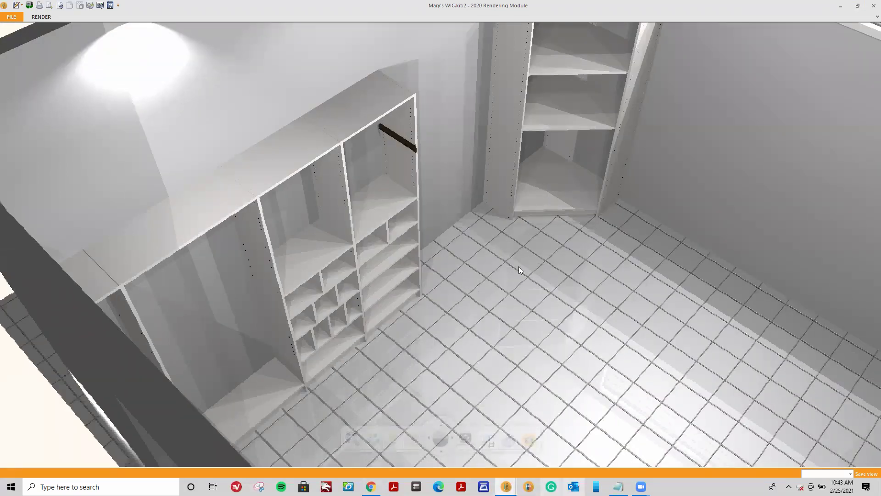
Enable the Open Rod variable in the valet rod's attributes and apply the change to the rendering
{"action": "right_click", "coordinate": [409, 148]}
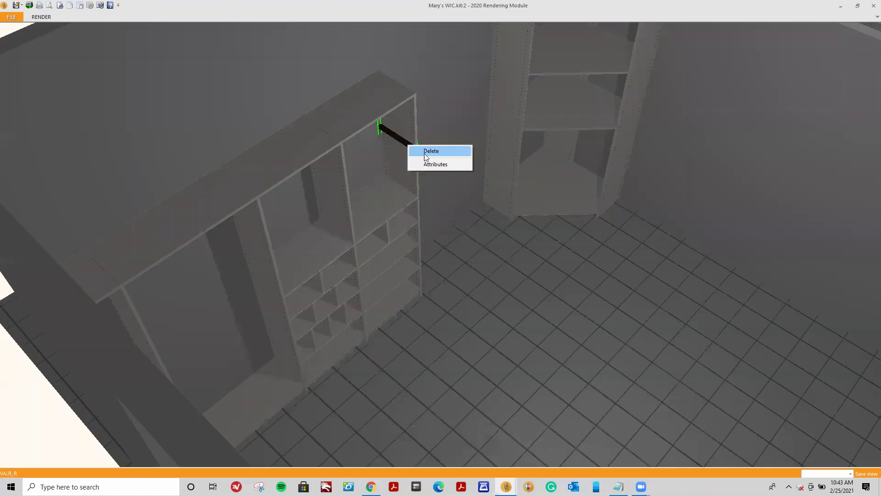
{"action": "left_click", "coordinate": [428, 164]}
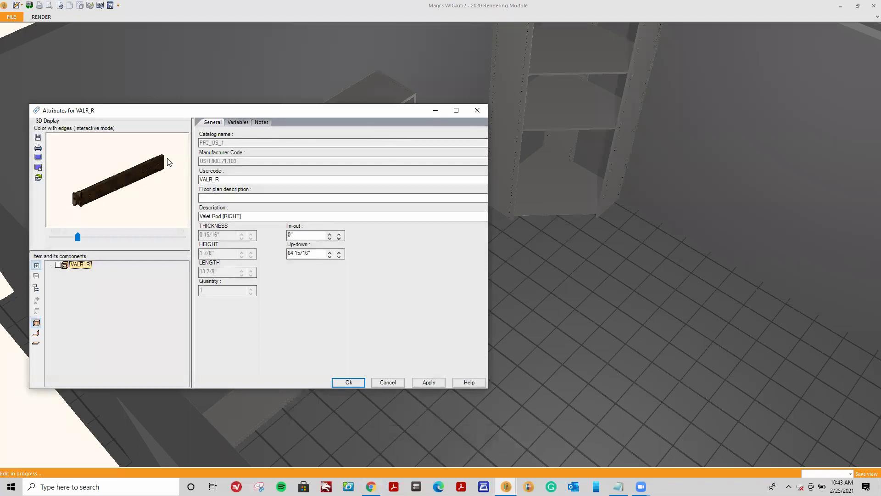
{"action": "left_click", "coordinate": [238, 122]}
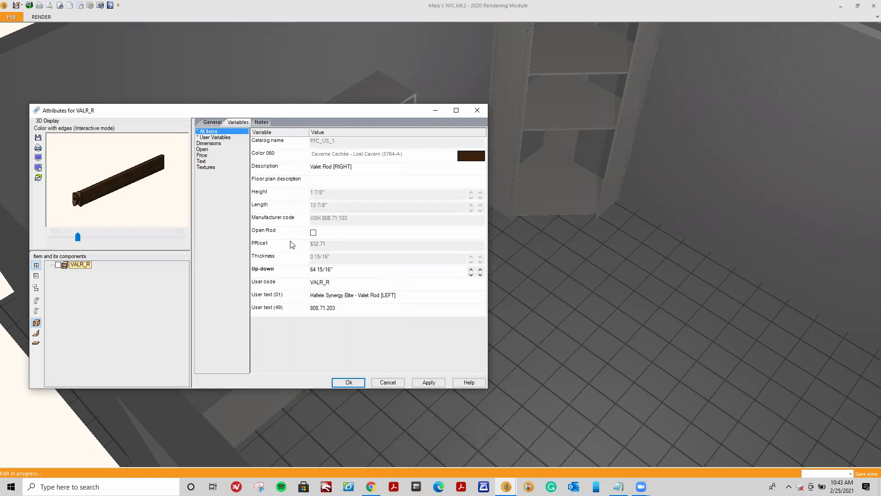
{"action": "left_click", "coordinate": [313, 233]}
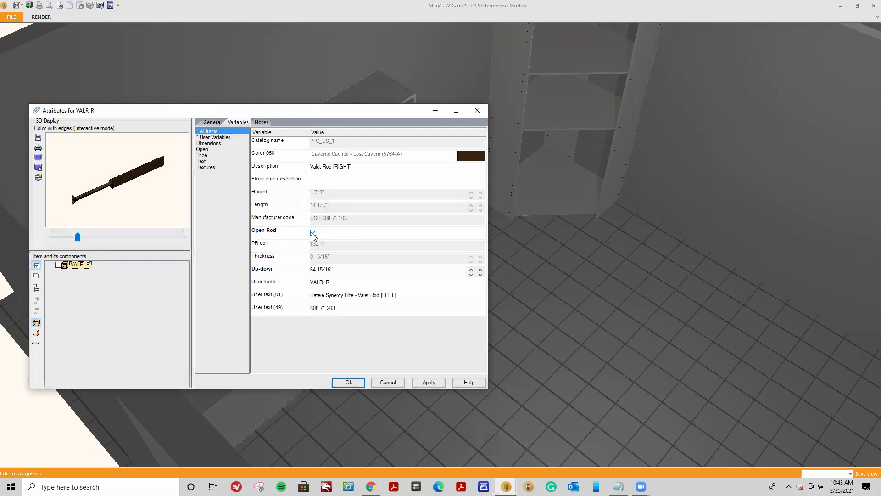
{"action": "left_click", "coordinate": [422, 385]}
{"action": "key", "text": "Return"}
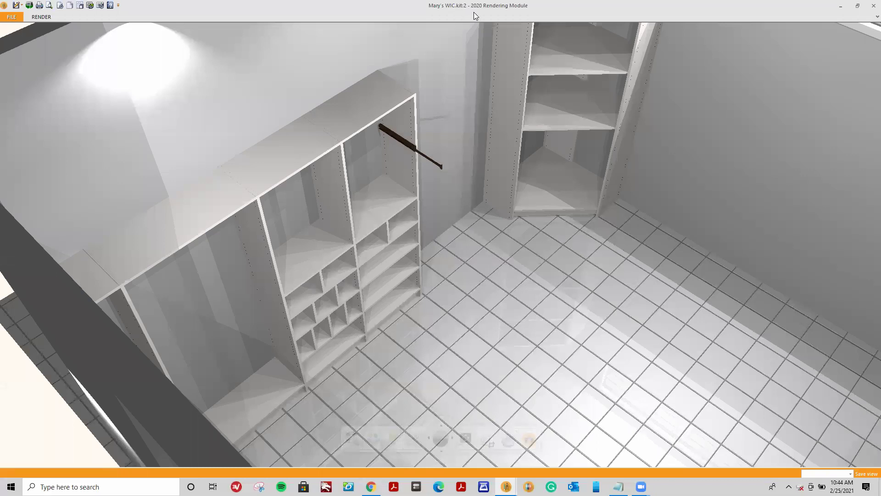
Switch back to the Elevation 1 drawing and bring the whole wall with its modules and dimensions into view
{"action": "key", "text": "alt+Tab"}
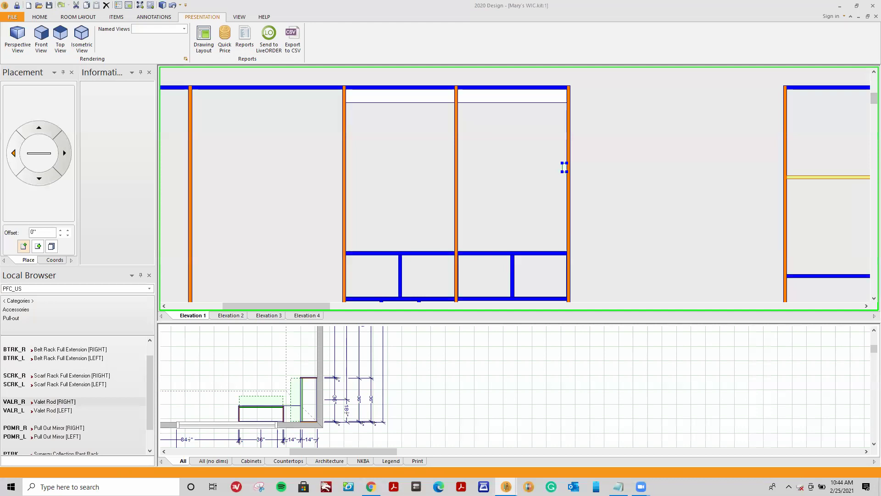
{"action": "scroll", "coordinate": [581, 239], "scroll_direction": "down", "scroll_amount": 2}
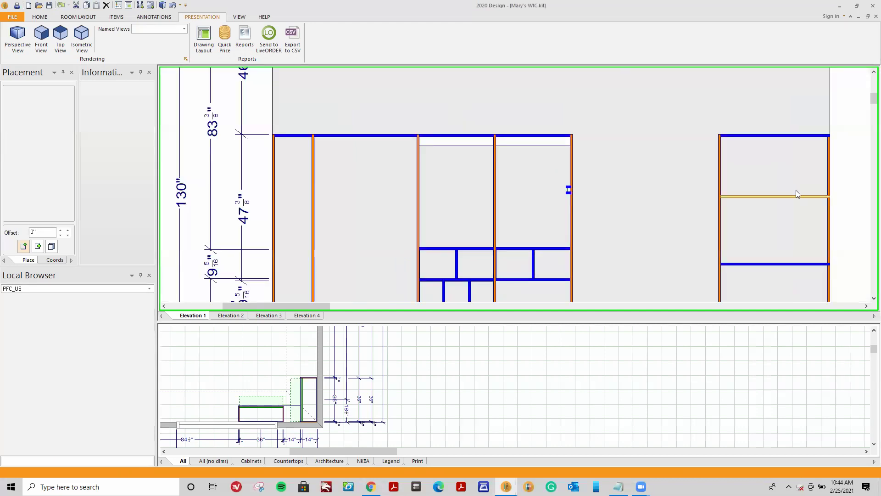
{"action": "scroll", "coordinate": [648, 174], "scroll_direction": "down", "scroll_amount": 2}
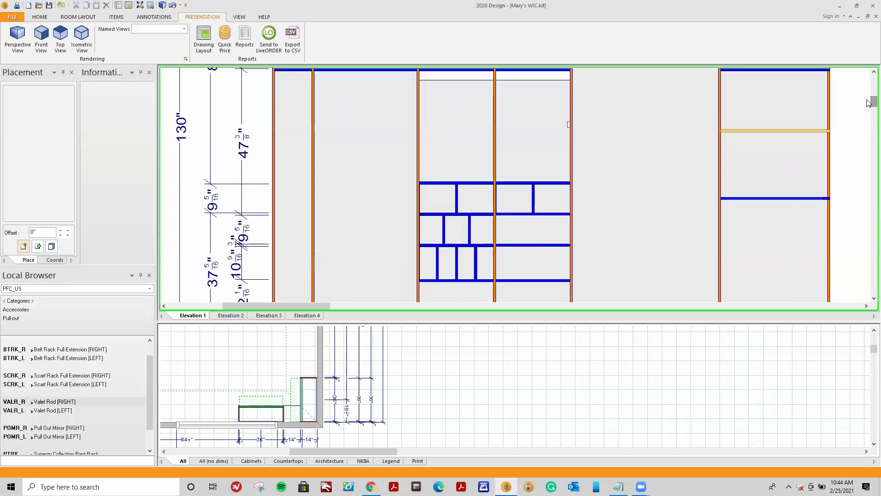
{"action": "scroll", "coordinate": [648, 179], "scroll_direction": "down", "scroll_amount": 1}
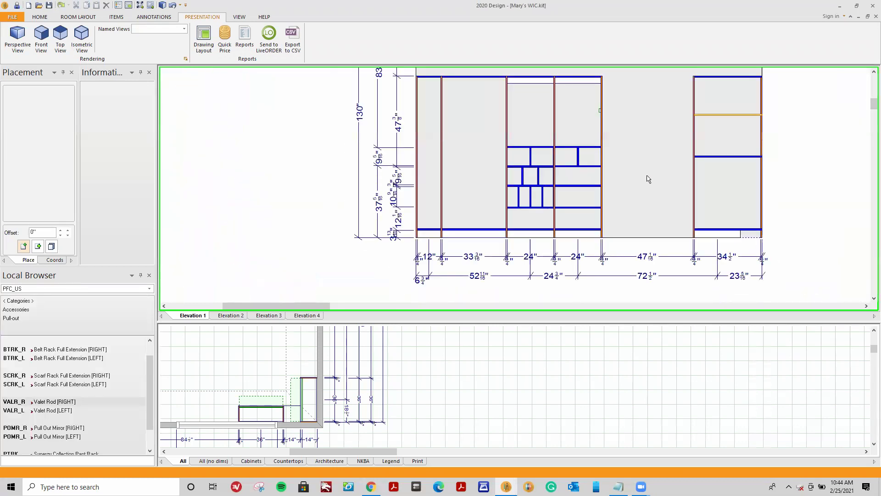
Delete the two lower SHFF shelves beneath the divided row in the second 24-inch module
{"action": "right_click", "coordinate": [567, 189]}
{"action": "mouse_move", "coordinate": [596, 192]}
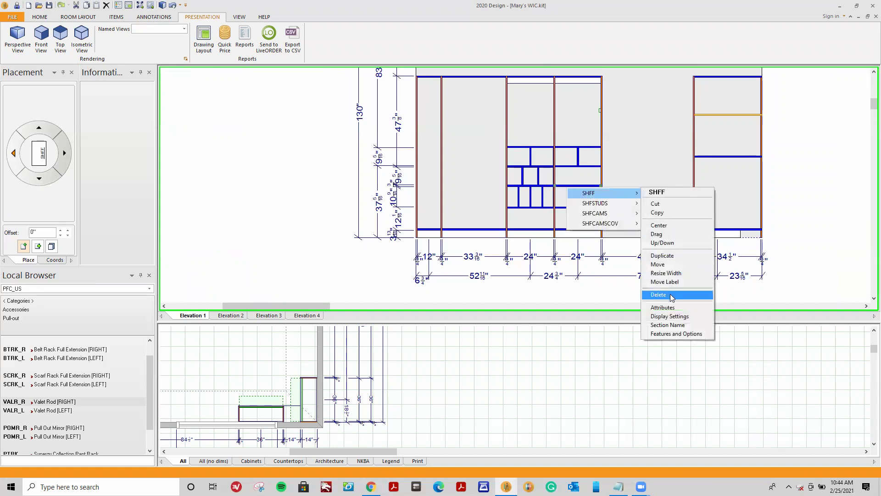
{"action": "left_click", "coordinate": [671, 295]}
{"action": "right_click", "coordinate": [583, 209]}
{"action": "mouse_move", "coordinate": [603, 216]}
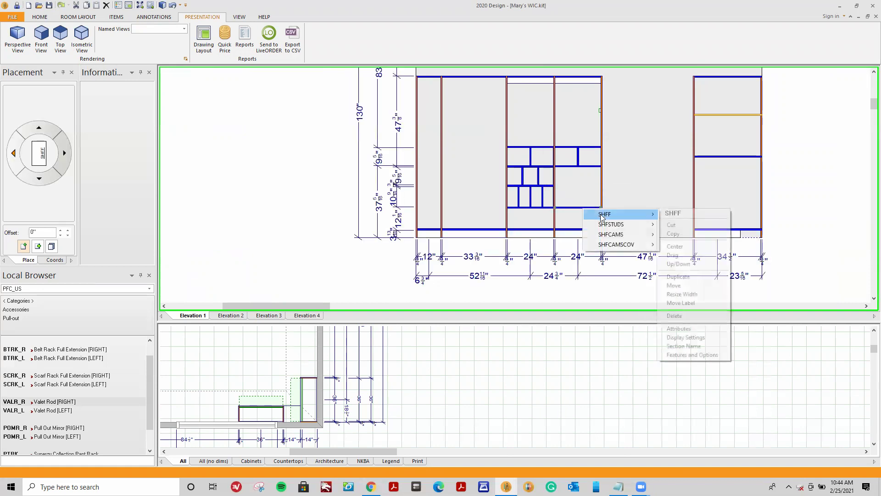
{"action": "left_click", "coordinate": [674, 315]}
{"action": "scroll", "coordinate": [603, 198], "scroll_direction": "up", "scroll_amount": 1}
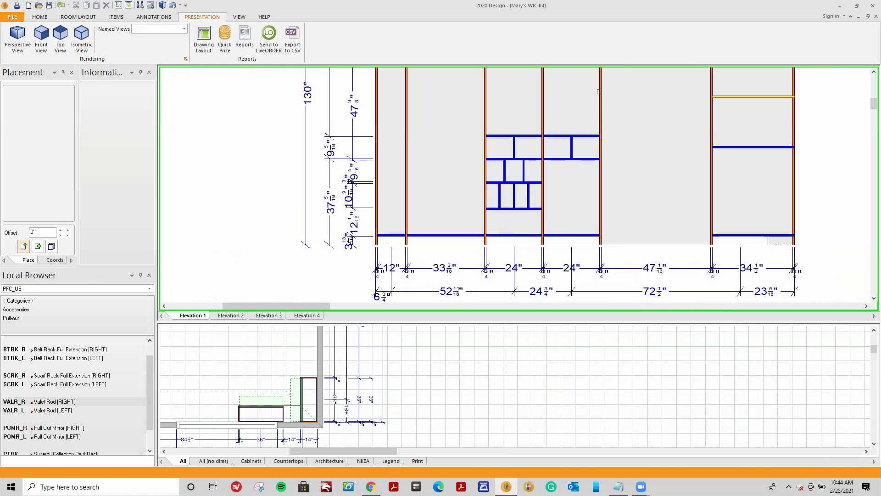
Switch to Chrome, browse the laundry hampers and pant racks on the Closet Accessories page, and return to 2020 Design
{"action": "key", "text": "alt+Tab"}
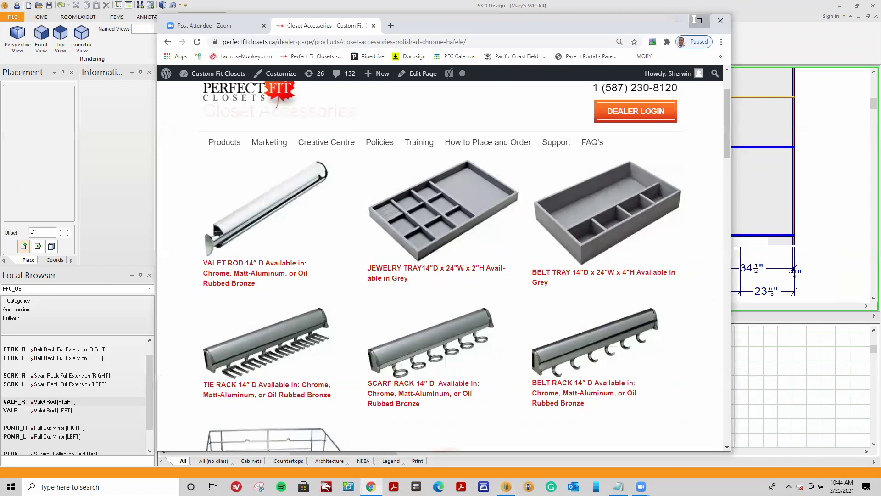
{"action": "double_click", "coordinate": [697, 21]}
{"action": "scroll", "coordinate": [726, 273], "scroll_direction": "down", "scroll_amount": 6}
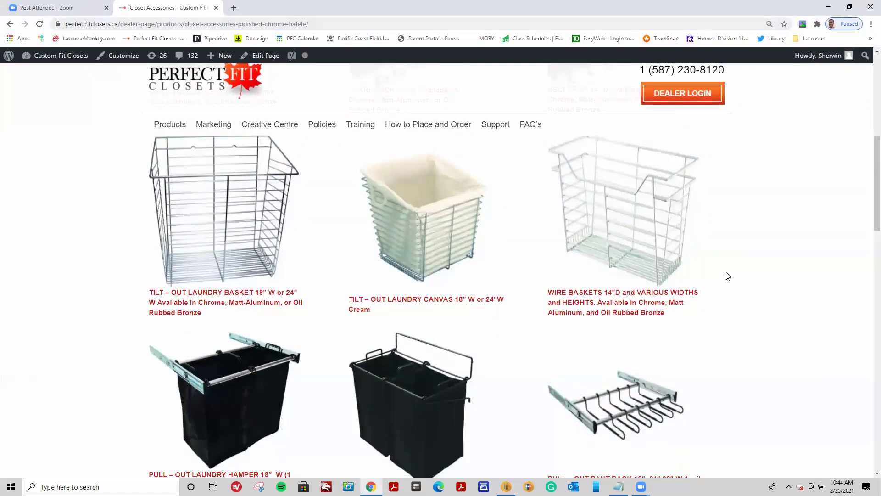
{"action": "scroll", "coordinate": [728, 276], "scroll_direction": "down", "scroll_amount": 3}
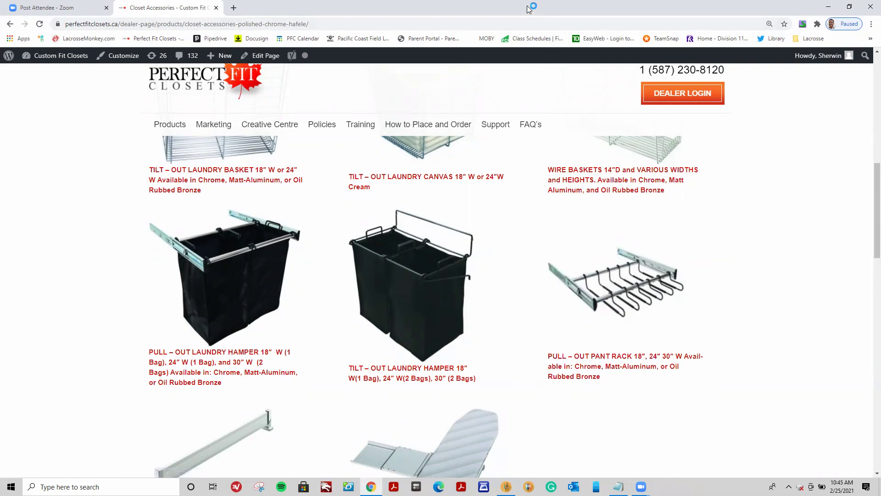
{"action": "key", "text": "alt+Tab"}
{"action": "scroll", "coordinate": [611, 220], "scroll_direction": "up", "scroll_amount": 2}
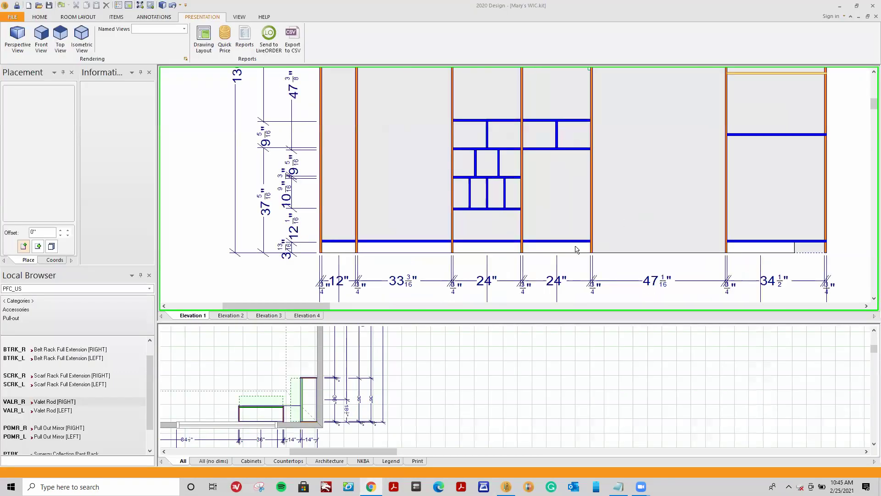
Move the second 24-inch module's width dimension up from below the floor line into the module's open lower section
{"action": "scroll", "coordinate": [557, 223], "scroll_direction": "up", "scroll_amount": 1}
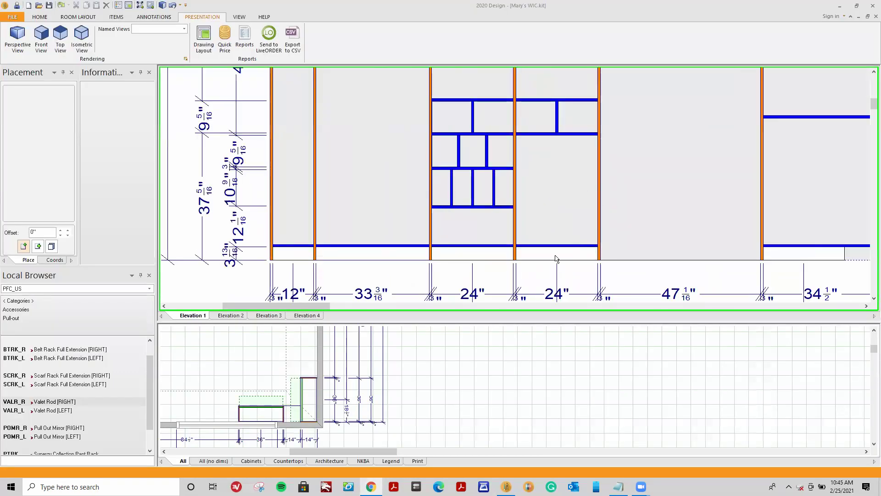
{"action": "left_click", "coordinate": [546, 294]}
{"action": "key", "text": "Delete"}
{"action": "left_click_drag", "start_coordinate": [547, 294], "coordinate": [547, 219]}
{"action": "scroll", "coordinate": [627, 238], "scroll_direction": "up", "scroll_amount": 3}
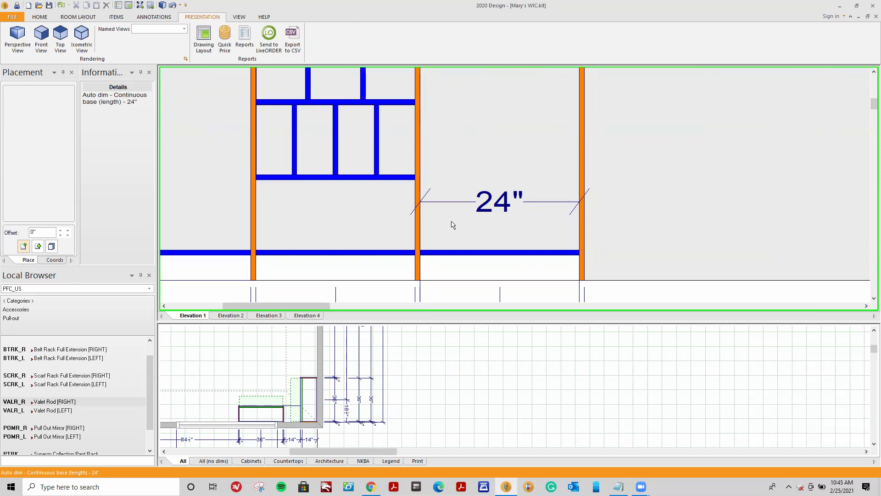
Dimension the second 24-inch module across the outer faces of its side partitions, and delete that added dimension
{"action": "left_click", "coordinate": [412, 202]}
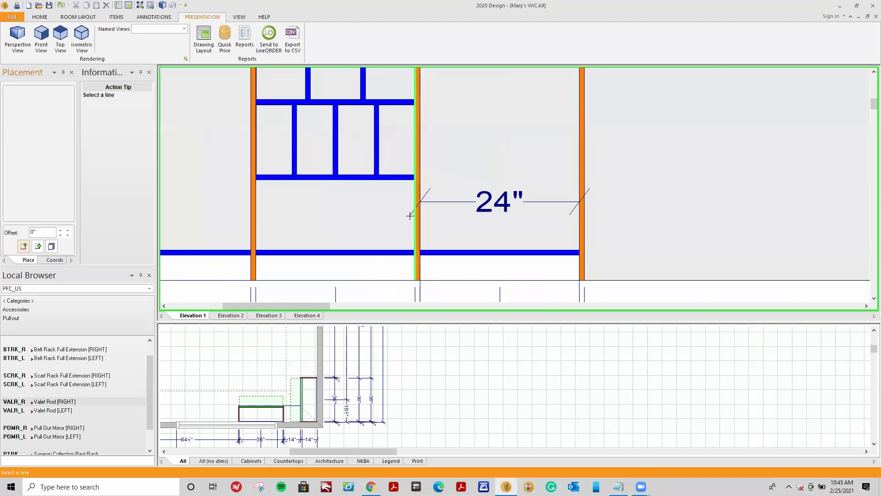
{"action": "left_click", "coordinate": [595, 223]}
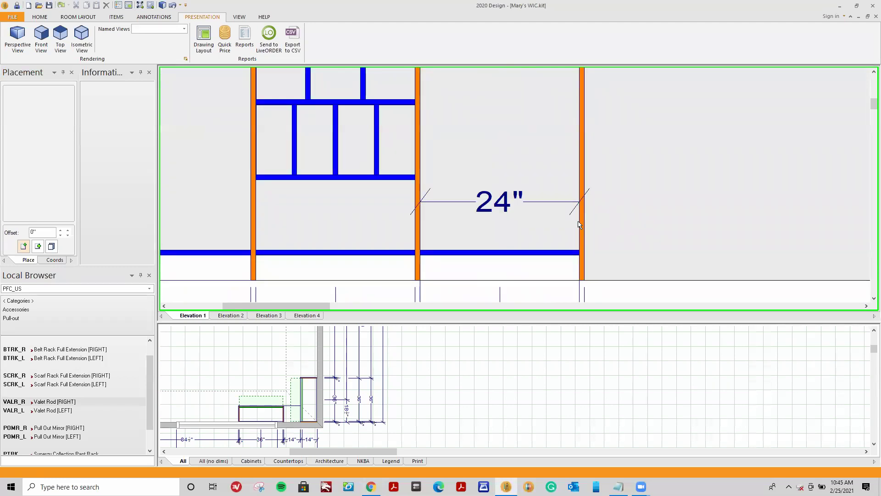
{"action": "scroll", "coordinate": [534, 266], "scroll_direction": "down", "scroll_amount": 1}
{"action": "left_click", "coordinate": [507, 87]}
{"action": "left_click", "coordinate": [507, 192]}
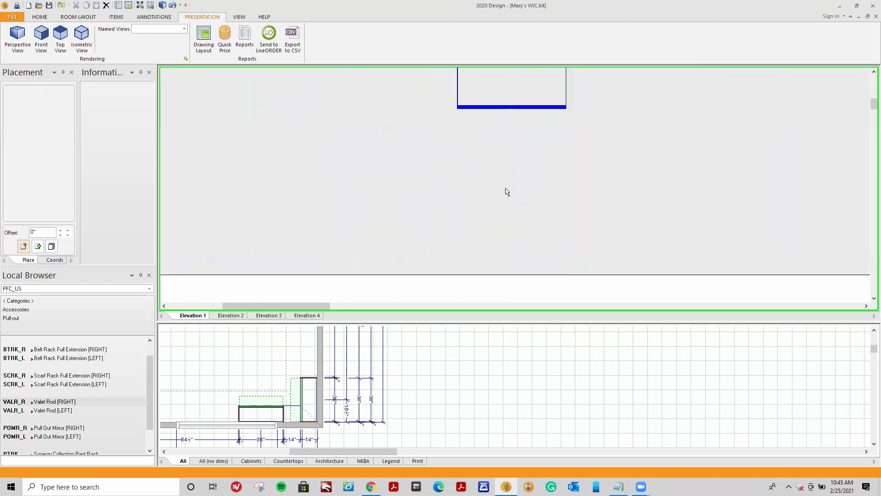
{"action": "scroll", "coordinate": [615, 203], "scroll_direction": "up", "scroll_amount": 1}
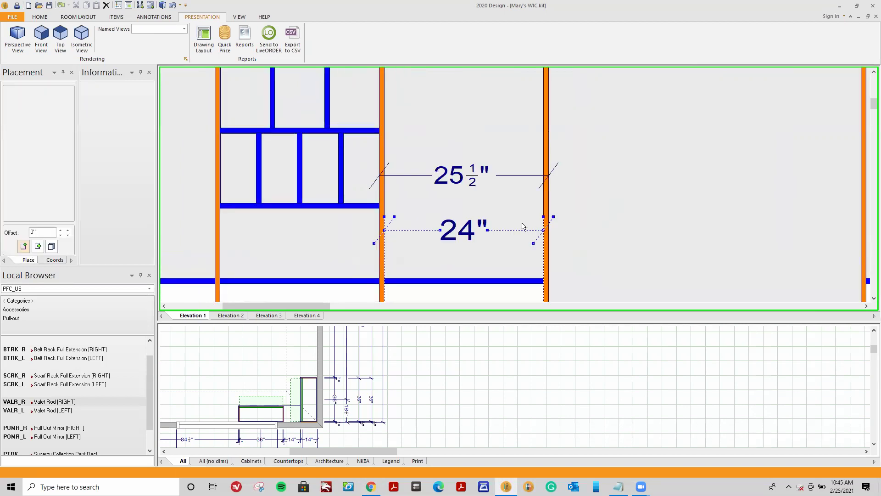
{"action": "scroll", "coordinate": [477, 204], "scroll_direction": "up", "scroll_amount": 1}
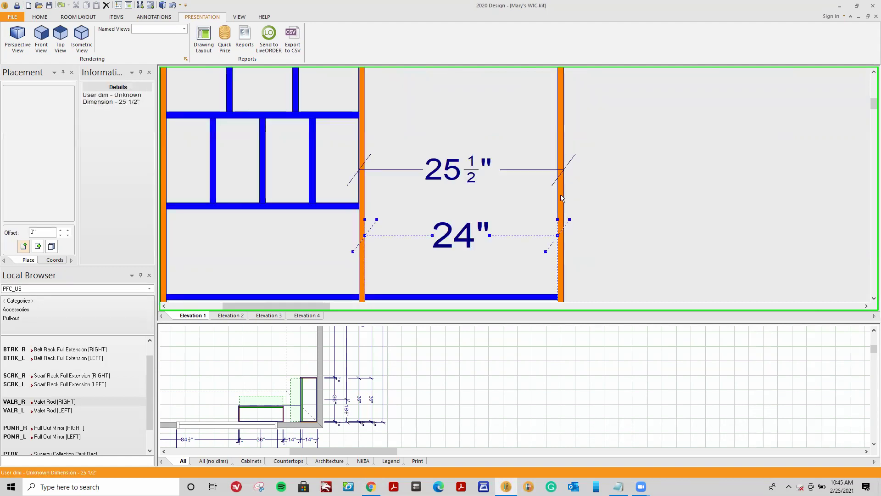
{"action": "right_click", "coordinate": [495, 169]}
{"action": "left_click", "coordinate": [524, 217]}
Move the module's 24-inch inside-width dimension up into the divided shelf row, clear of the open section
{"action": "left_click", "coordinate": [491, 220]}
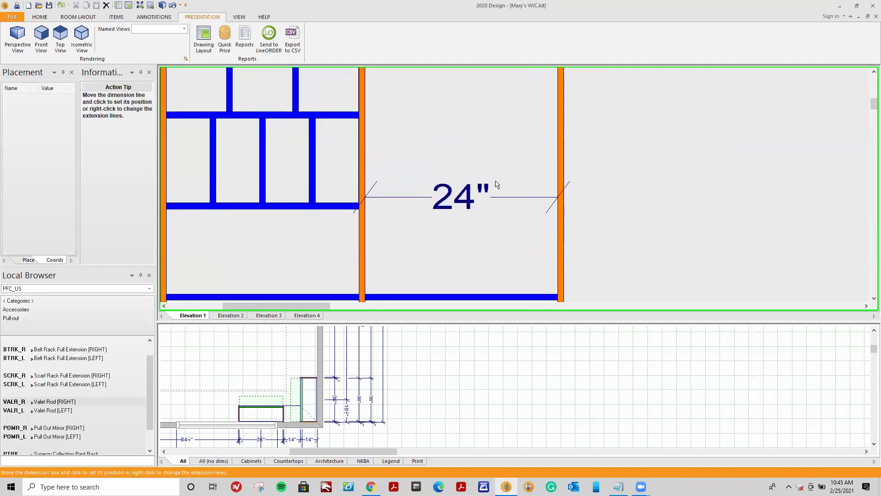
{"action": "left_click", "coordinate": [499, 143]}
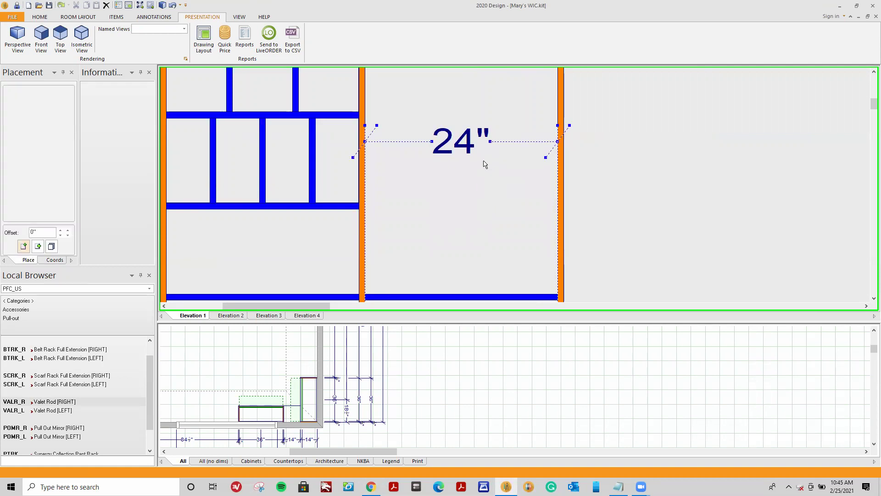
{"action": "scroll", "coordinate": [487, 213], "scroll_direction": "down", "scroll_amount": 3}
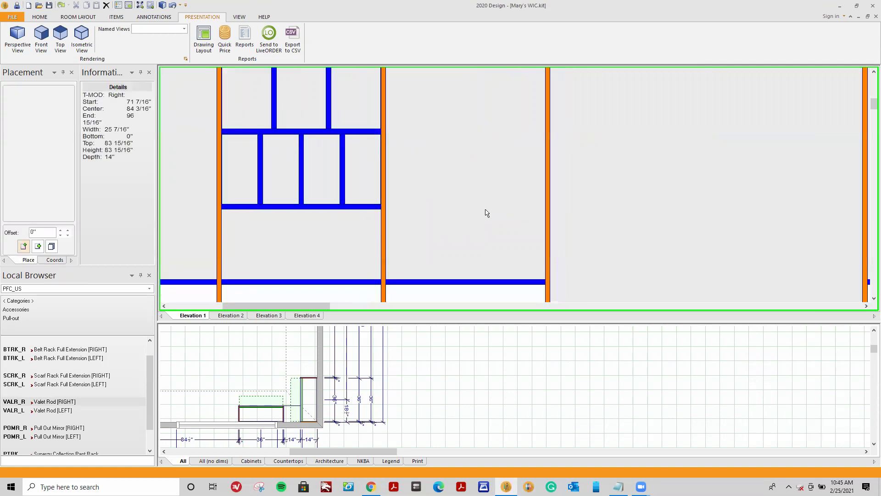
{"action": "left_click", "coordinate": [465, 180]}
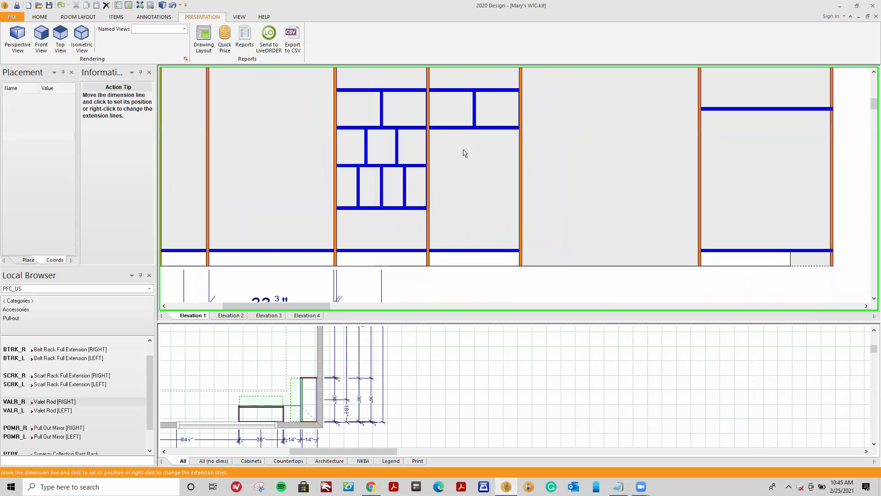
{"action": "left_click", "coordinate": [470, 112]}
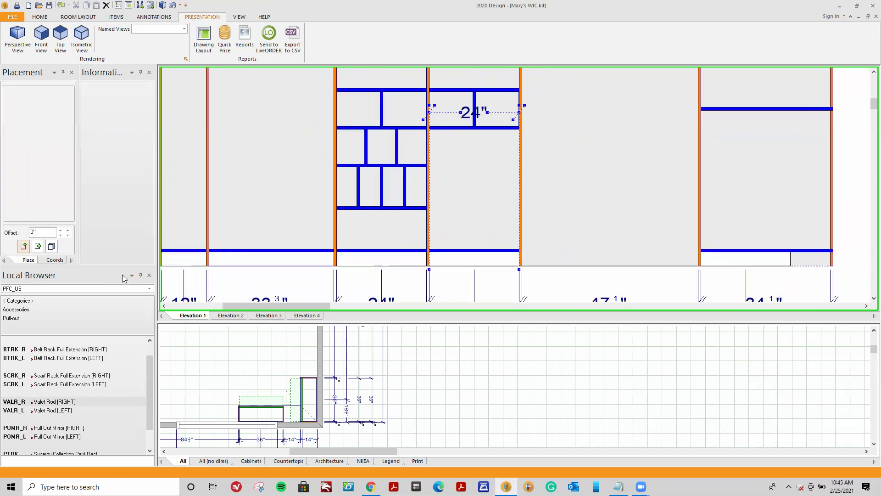
Place a Synergy Collection Pant Rack (PTRK) from the Pull-out accessories in the open section of the second 24-inch module
{"action": "left_click", "coordinate": [32, 309]}
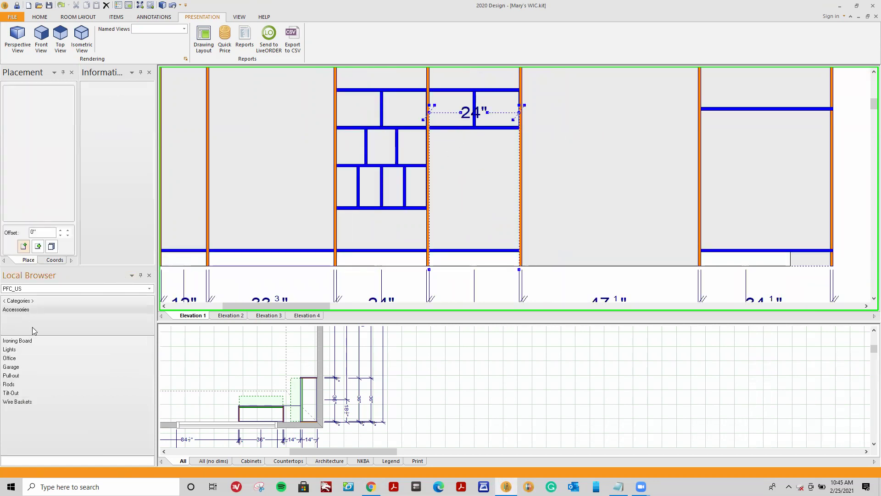
{"action": "left_click", "coordinate": [25, 378]}
{"action": "scroll", "coordinate": [60, 369], "scroll_direction": "down", "scroll_amount": 2}
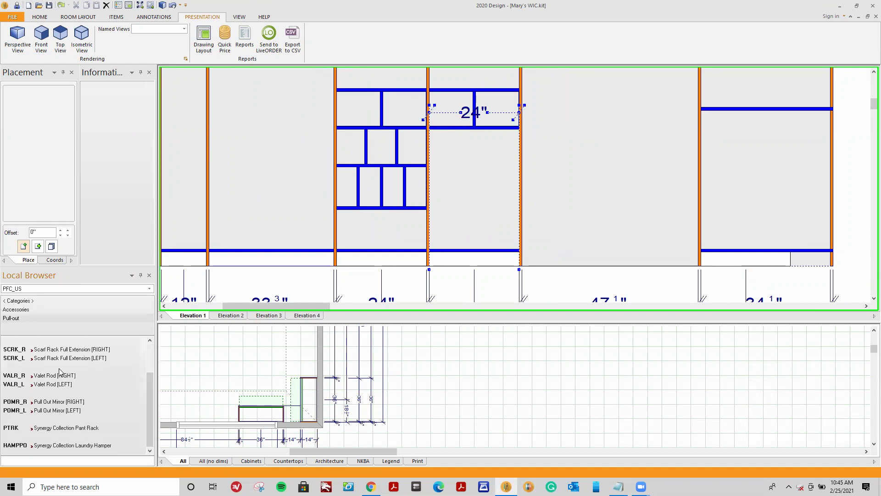
{"action": "left_click", "coordinate": [57, 428]}
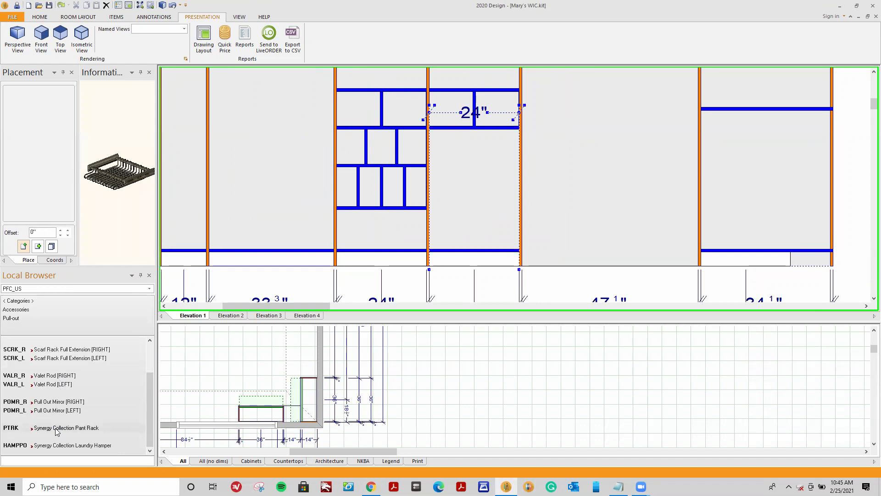
{"action": "left_click", "coordinate": [86, 427]}
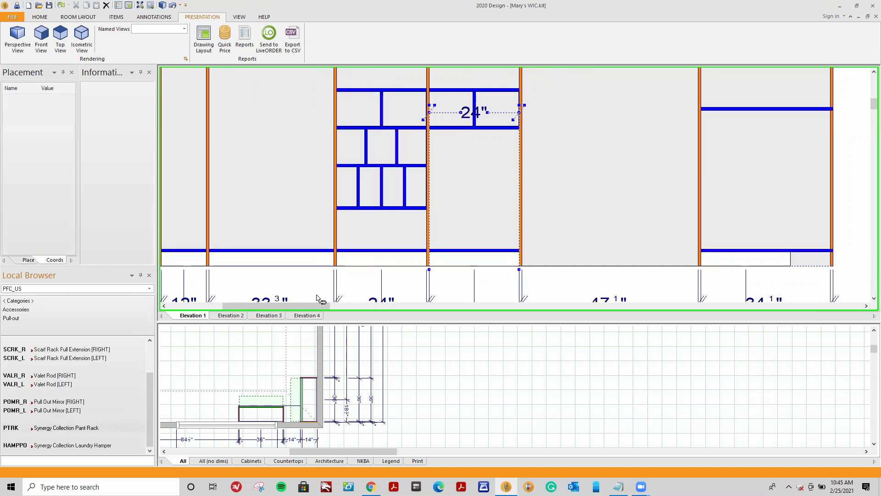
{"action": "left_click", "coordinate": [473, 164]}
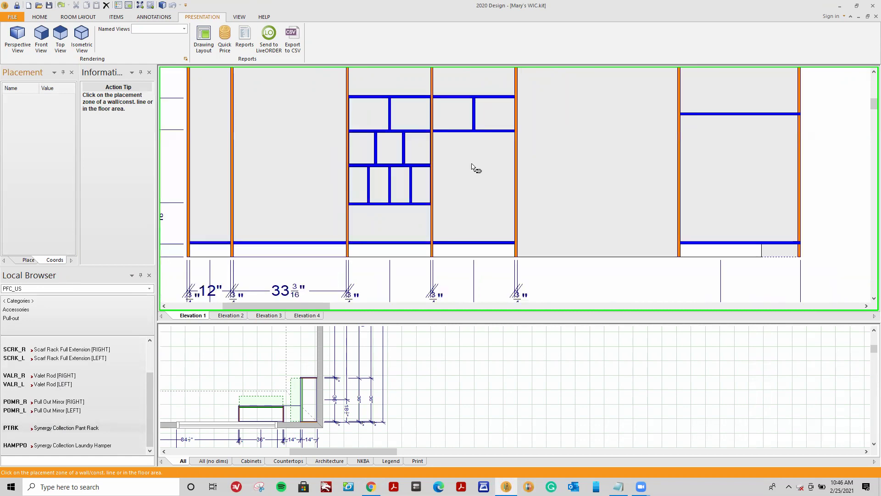
{"action": "left_click", "coordinate": [456, 231]}
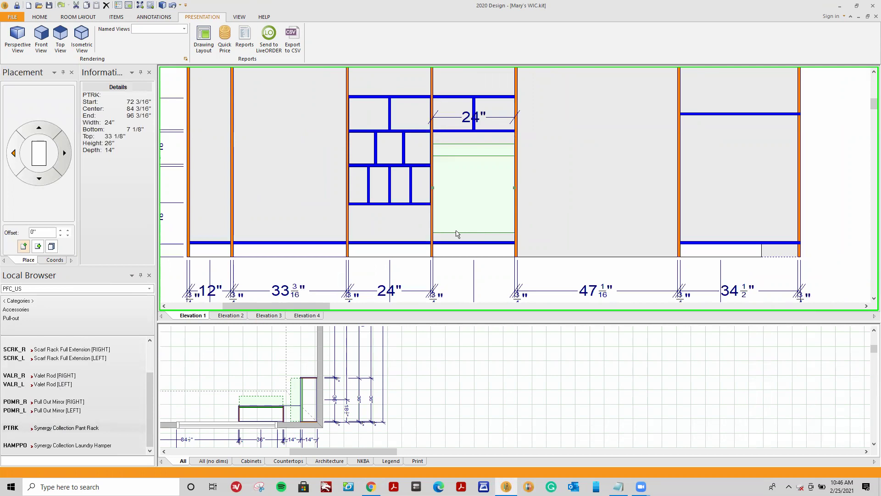
Generate a perspective rendering and bring the pant rack and its wall of modules into close view
{"action": "left_click", "coordinate": [18, 37]}
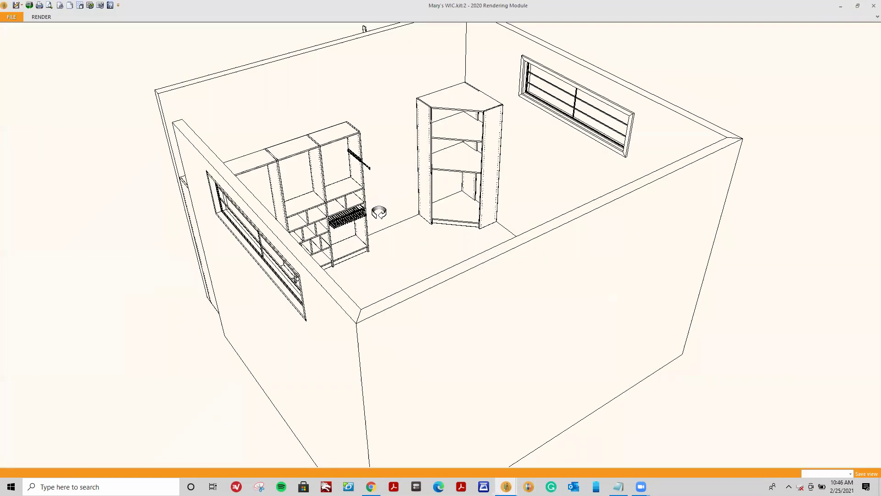
{"action": "scroll", "coordinate": [370, 208], "scroll_direction": "up", "scroll_amount": 6}
{"action": "left_click_drag", "start_coordinate": [371, 209], "coordinate": [370, 352]}
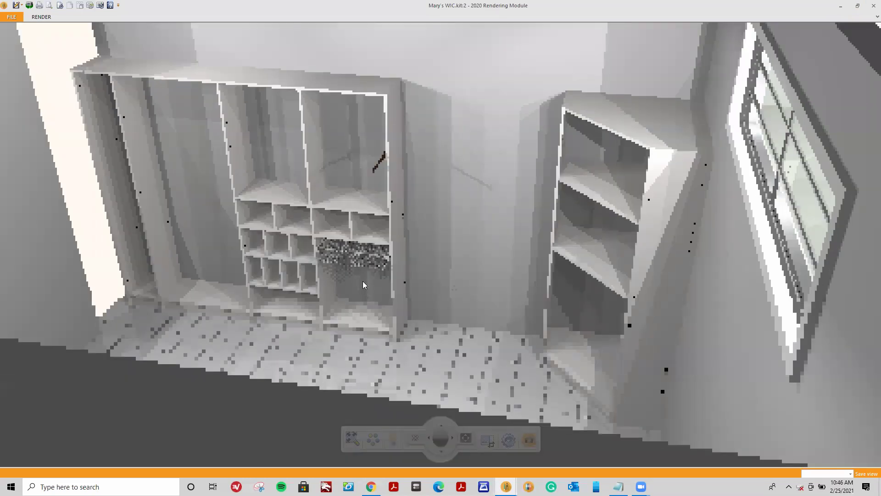
Enable the Open item w/acc. variable in the pant rack's attributes and apply the change to the rendering
{"action": "right_click", "coordinate": [353, 257]}
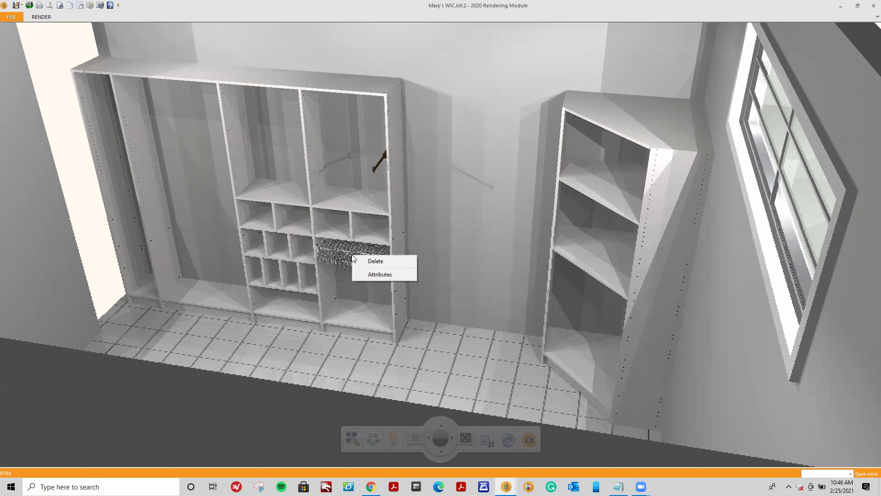
{"action": "left_click", "coordinate": [373, 275]}
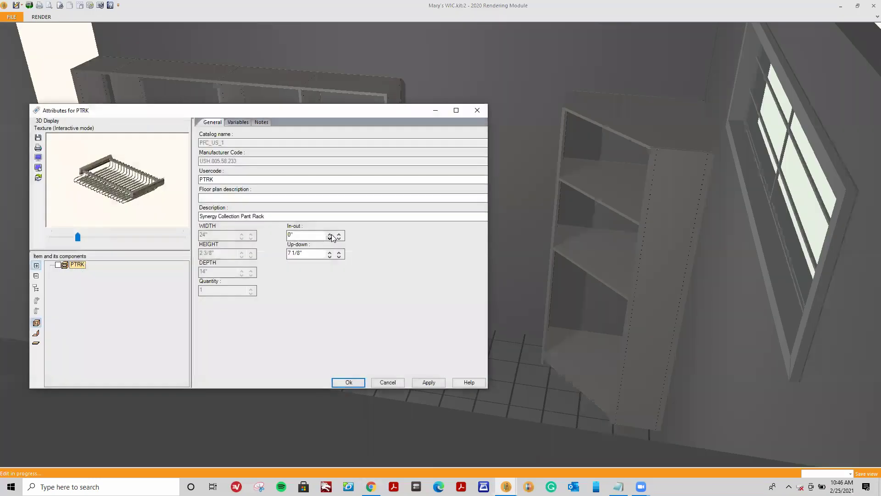
{"action": "left_click", "coordinate": [239, 122]}
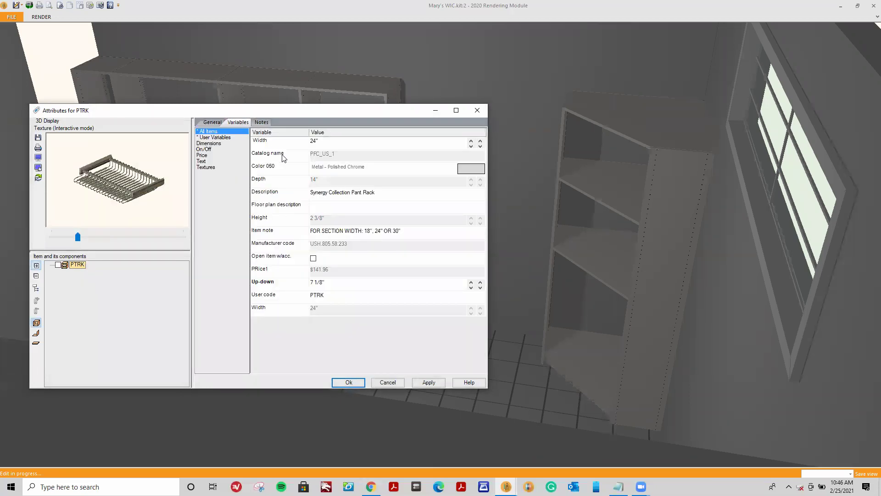
{"action": "left_click", "coordinate": [313, 259]}
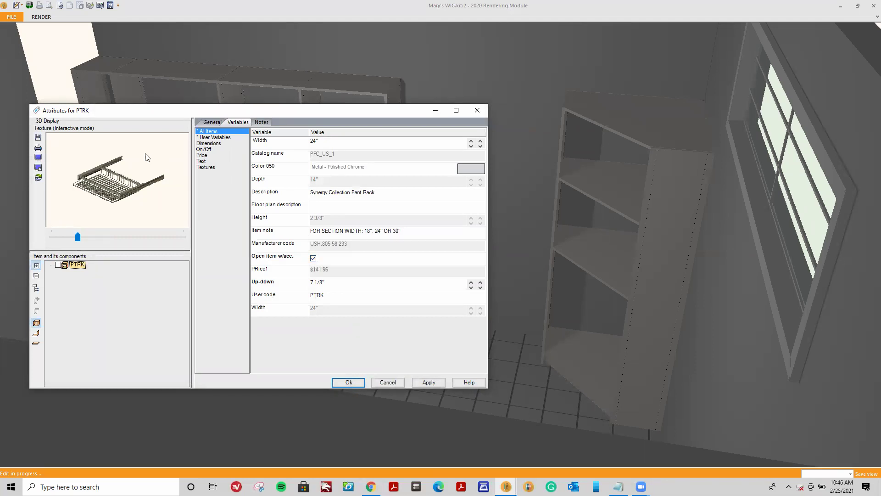
{"action": "left_click", "coordinate": [423, 383]}
{"action": "key", "text": "Return"}
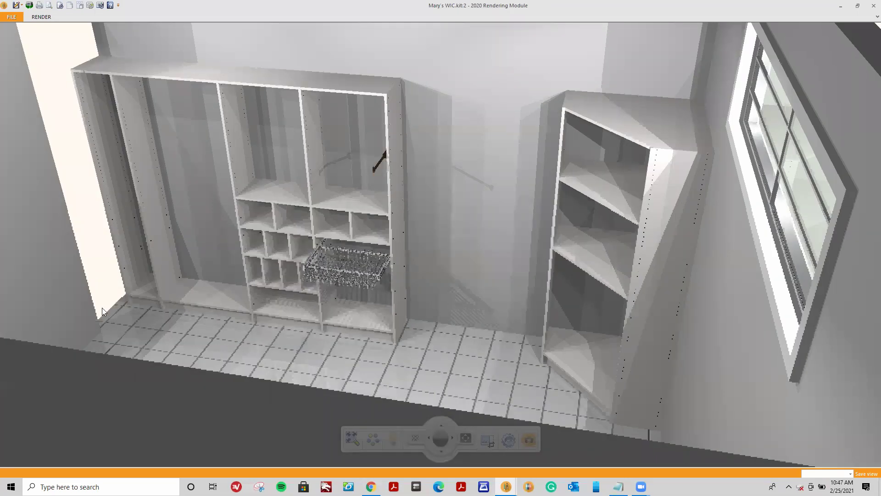
Inspect the opened pant rack from another angle, close the rendering, and return past the Notepad agenda to the Elevation 1 drawing
{"action": "left_click_drag", "start_coordinate": [264, 294], "coordinate": [415, 334]}
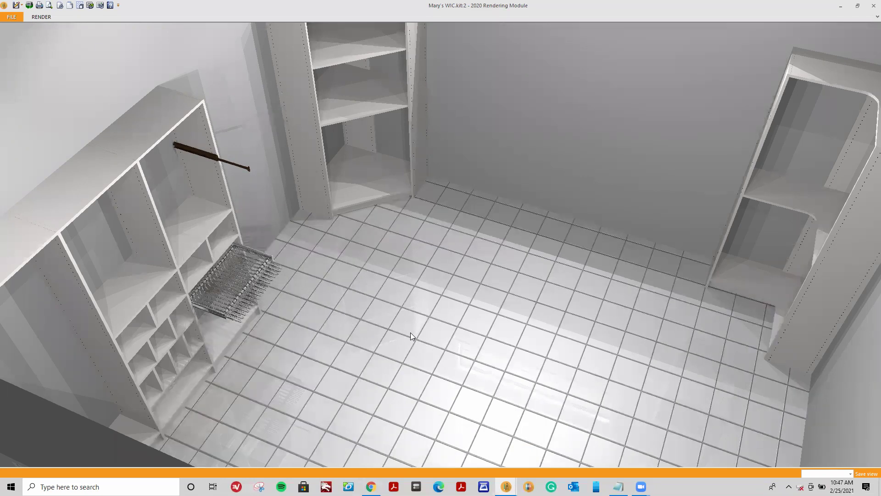
{"action": "left_click", "coordinate": [873, 5]}
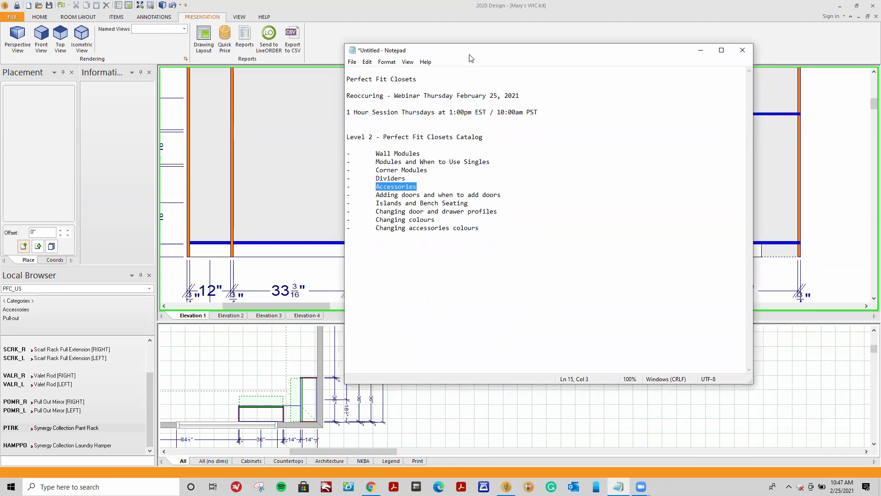
{"action": "key", "text": "alt+Tab"}
{"action": "scroll", "coordinate": [458, 188], "scroll_direction": "down", "scroll_amount": 3}
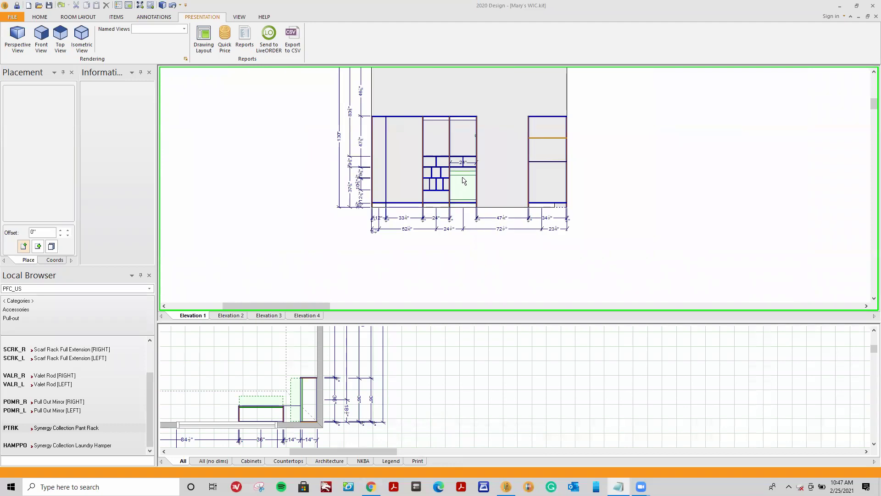
Place a Shelf Fixed (SHFF) at about mid-height in the empty 33 3/16-inch section of Elevation 1
{"action": "scroll", "coordinate": [404, 138], "scroll_direction": "up", "scroll_amount": 3}
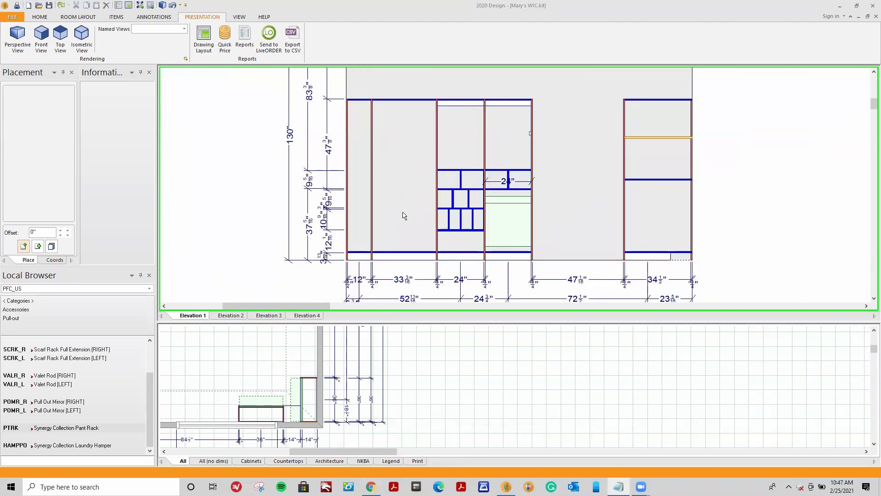
{"action": "left_click", "coordinate": [27, 309]}
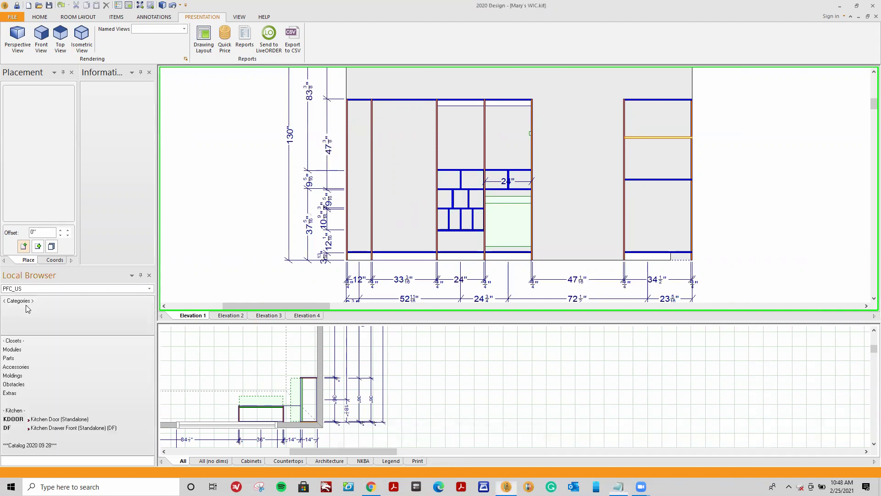
{"action": "left_click", "coordinate": [21, 361]}
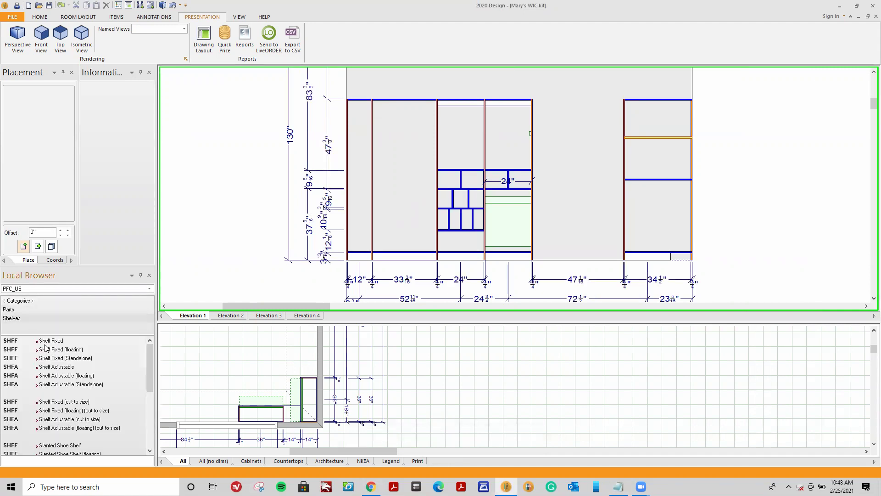
{"action": "left_click", "coordinate": [410, 183]}
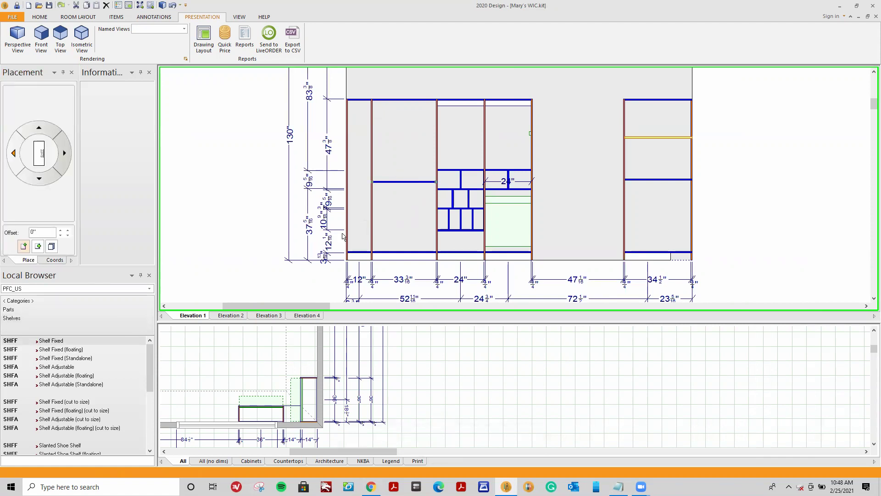
Place two Shelf Adjustable (SHFA) parts in the same 33 3/16-inch section, one below and one above the fixed shelf
{"action": "left_click", "coordinate": [68, 368]}
{"action": "left_click", "coordinate": [404, 217]}
{"action": "left_click", "coordinate": [90, 366]}
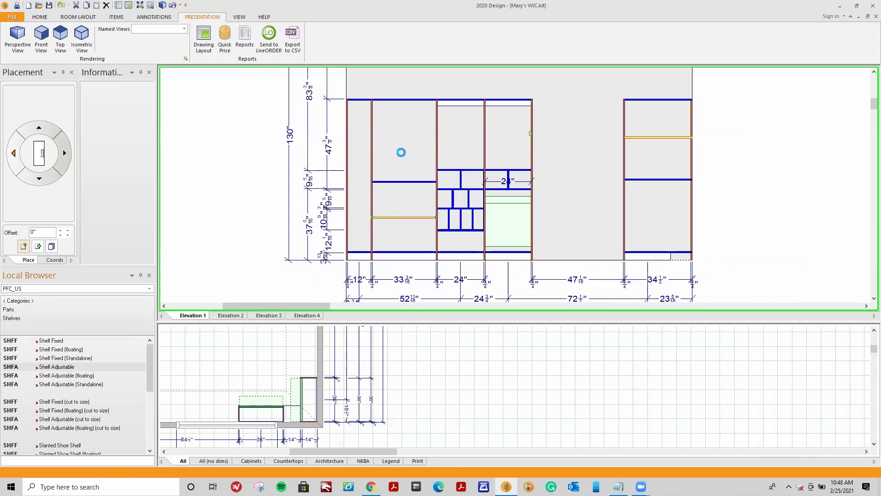
{"action": "left_click", "coordinate": [406, 141]}
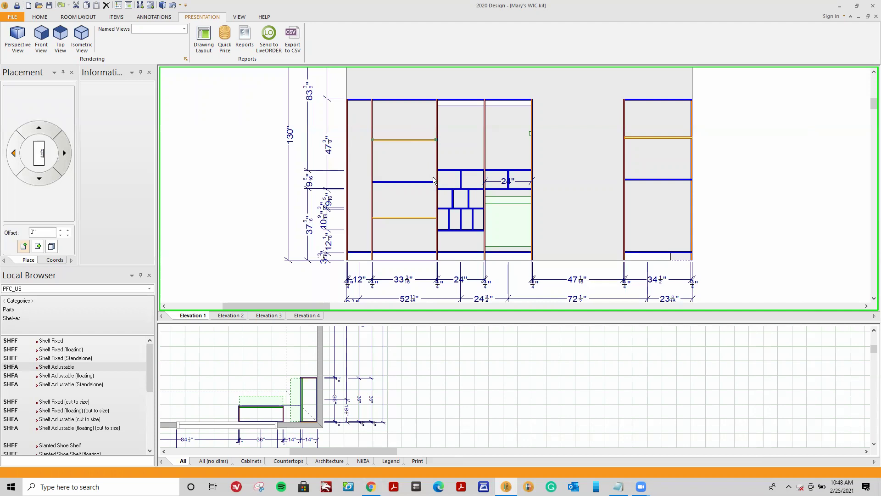
Try a Closet Rod (CR) from the Rods accessories above the upper adjustable shelf of the 33 3/16-inch section
{"action": "mouse_move", "coordinate": [433, 180]}
{"action": "left_click", "coordinate": [22, 305]}
{"action": "left_click", "coordinate": [21, 374]}
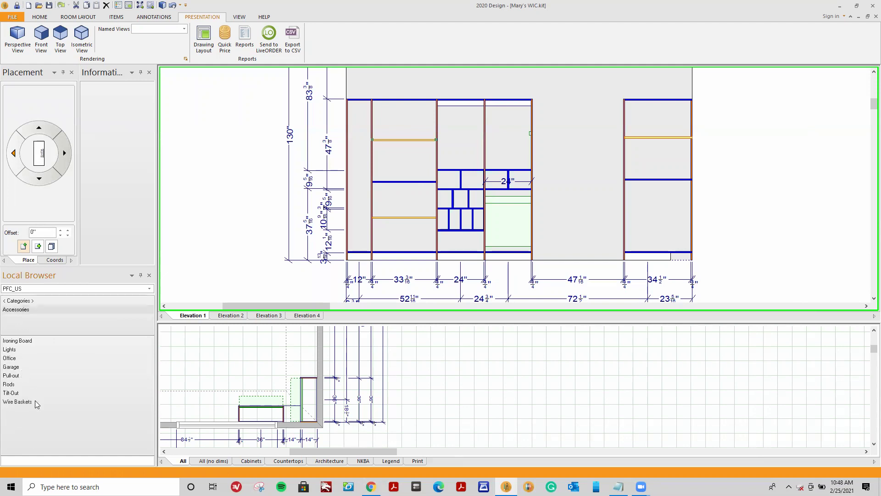
{"action": "left_click", "coordinate": [16, 386]}
{"action": "left_click", "coordinate": [34, 342]}
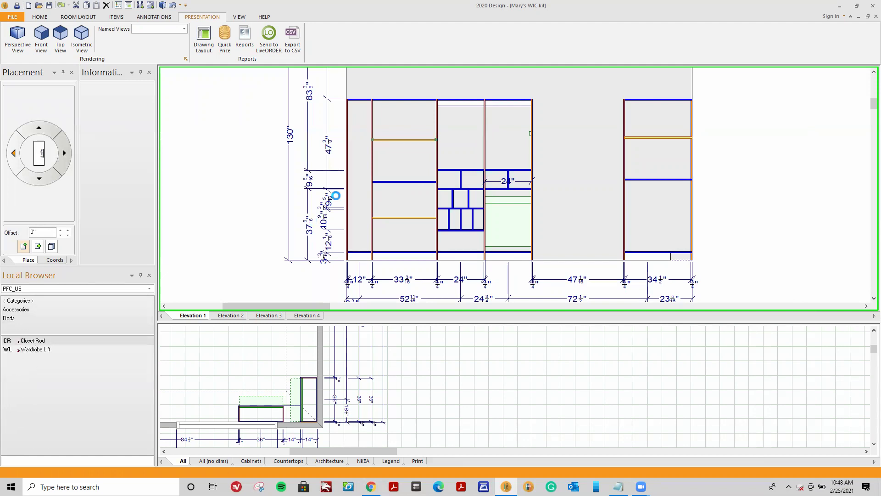
{"action": "left_click", "coordinate": [408, 134]}
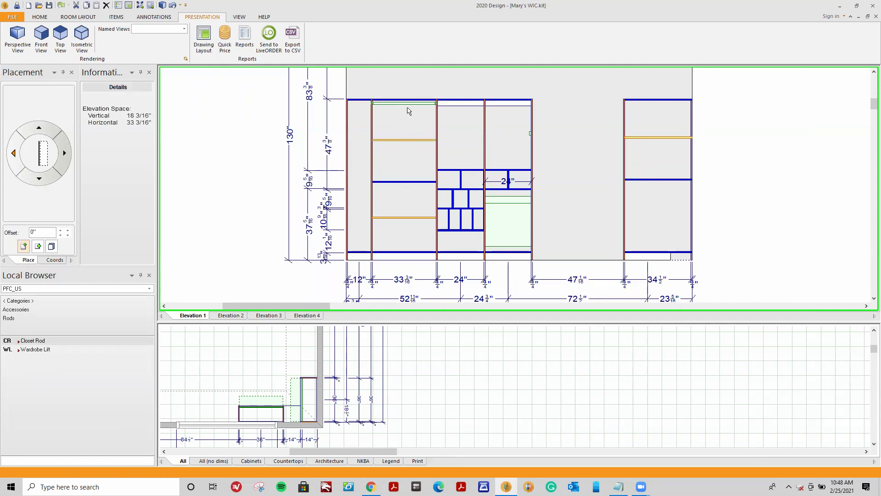
Delete the closet rod from the top of the 33 3/16-inch section
{"action": "mouse_move", "coordinate": [383, 112]}
{"action": "right_click", "coordinate": [398, 105]}
{"action": "mouse_move", "coordinate": [452, 115]}
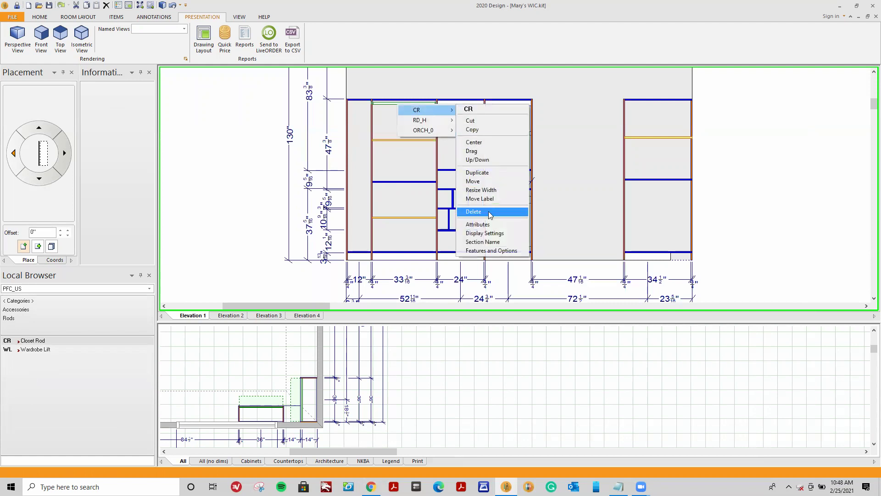
{"action": "left_click", "coordinate": [473, 211]}
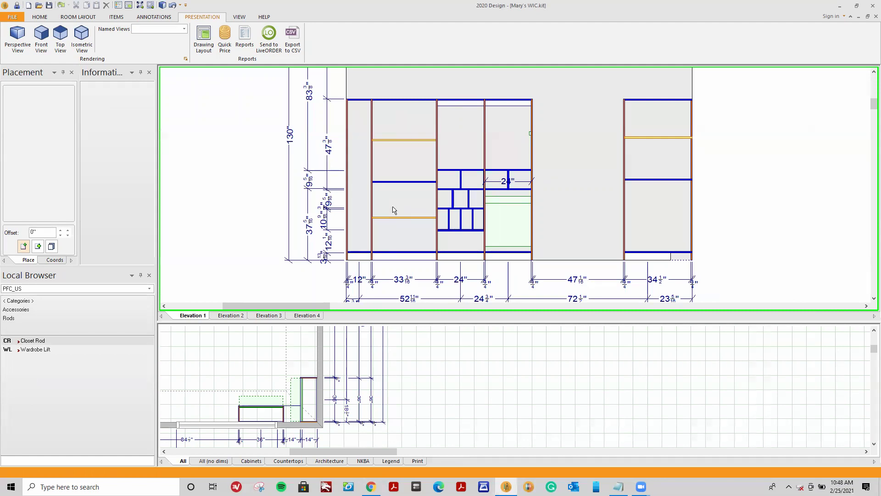
Cover the 33 3/16-inch section with full-height double doors using the CDOOR Door (Connect between fixed Shelves)
{"action": "left_click", "coordinate": [30, 301]}
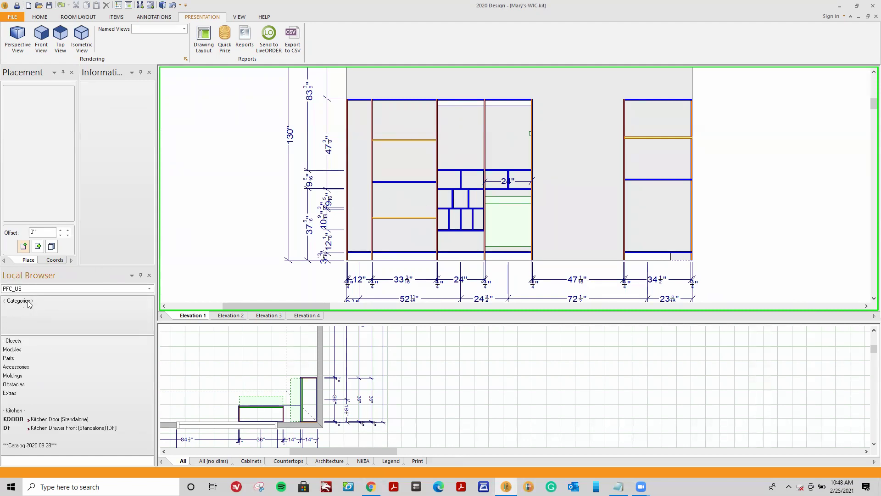
{"action": "left_click", "coordinate": [23, 358]}
{"action": "scroll", "coordinate": [49, 364], "scroll_direction": "down", "scroll_amount": 6}
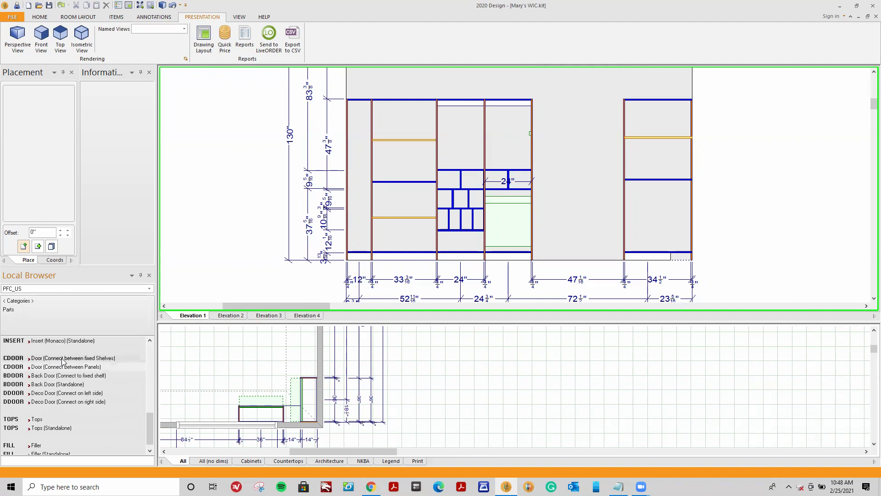
{"action": "left_click", "coordinate": [62, 359]}
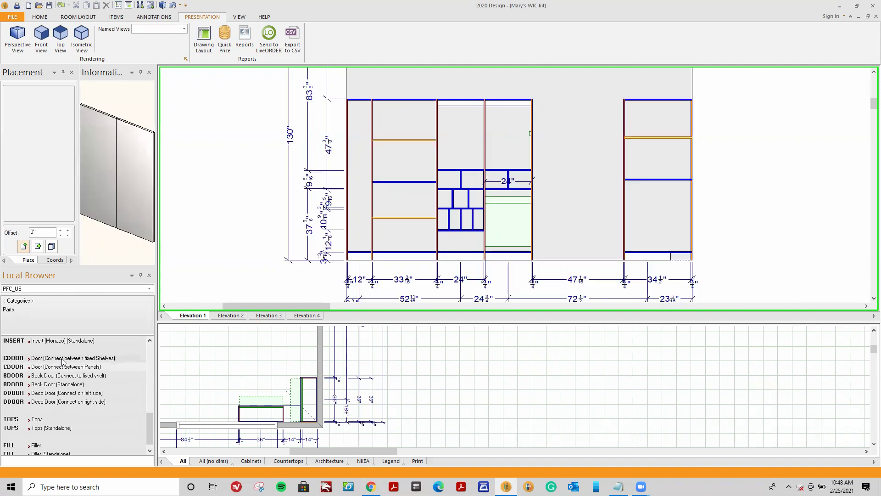
{"action": "double_click", "coordinate": [63, 361]}
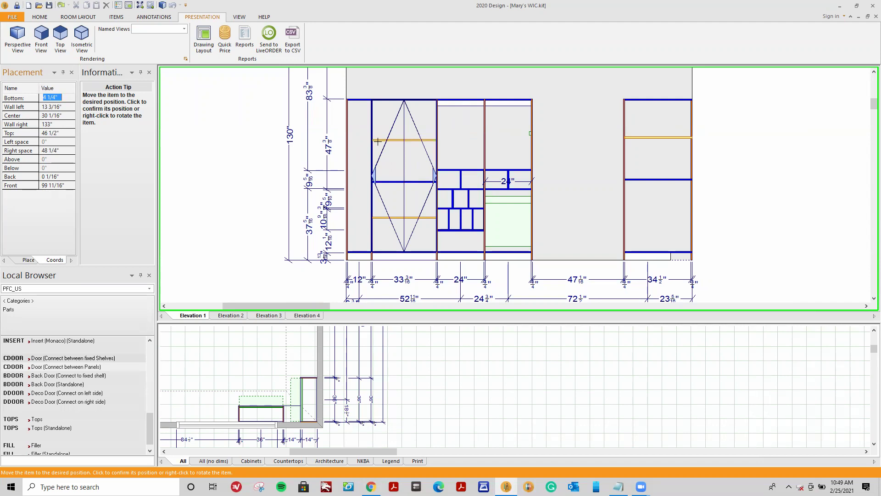
{"action": "left_click", "coordinate": [377, 142]}
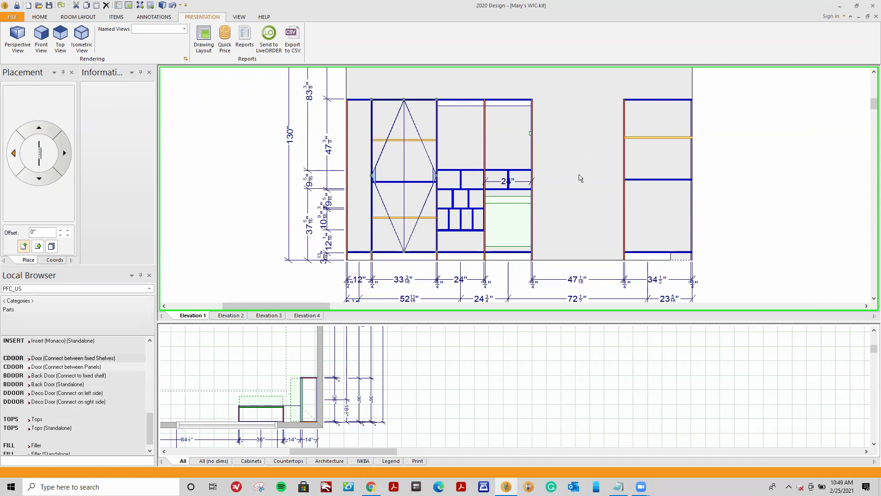
Place a Tall Module (T-MOD) with a 30-inch Opening 1 Width in the empty wall space beside the corner module
{"action": "left_click", "coordinate": [25, 300]}
{"action": "left_click", "coordinate": [23, 350]}
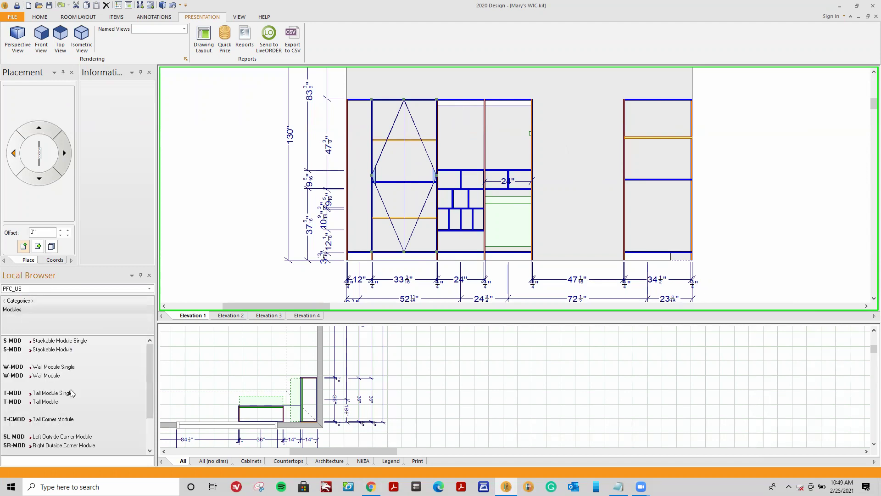
{"action": "left_click", "coordinate": [43, 402]}
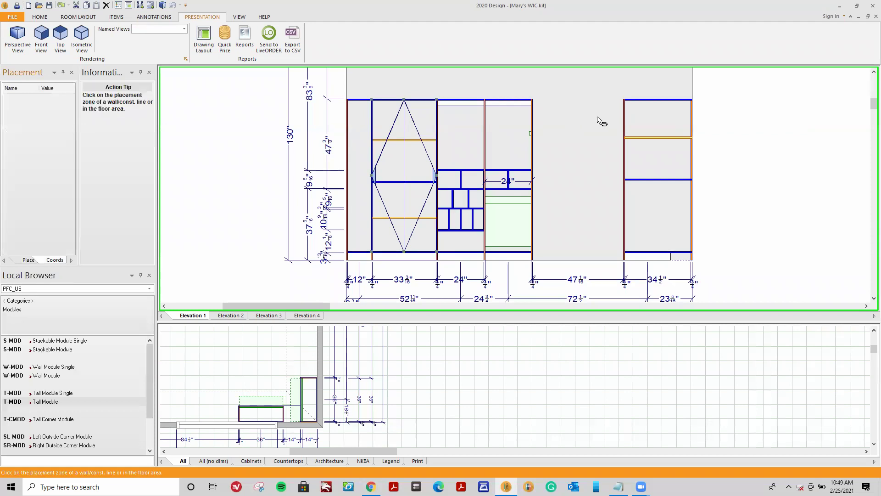
{"action": "left_click", "coordinate": [549, 121]}
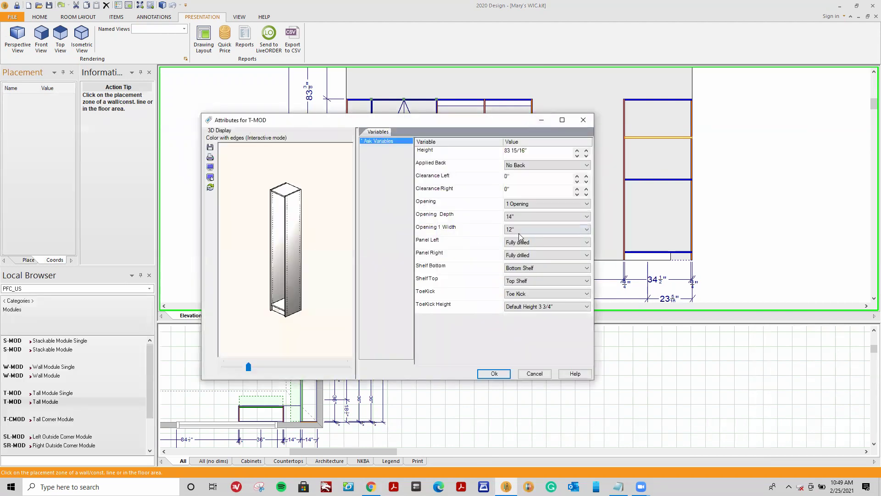
{"action": "left_click", "coordinate": [519, 231]}
{"action": "left_click", "coordinate": [528, 265]}
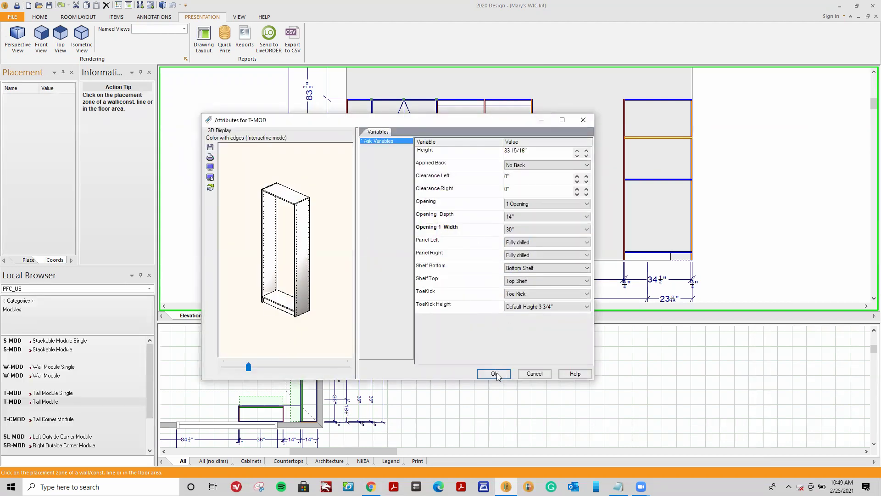
{"action": "key", "text": "Return"}
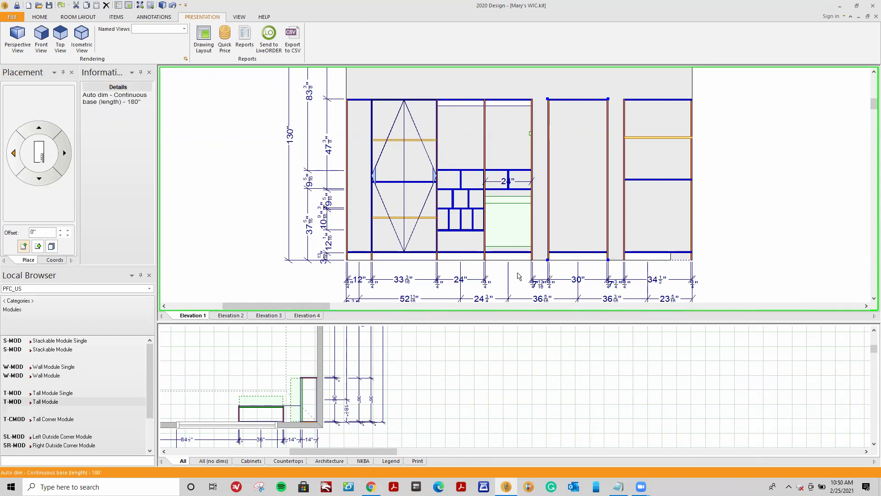
Set the new tall module's Opening Depth to 24 inches in its attributes
{"action": "right_click", "coordinate": [559, 228]}
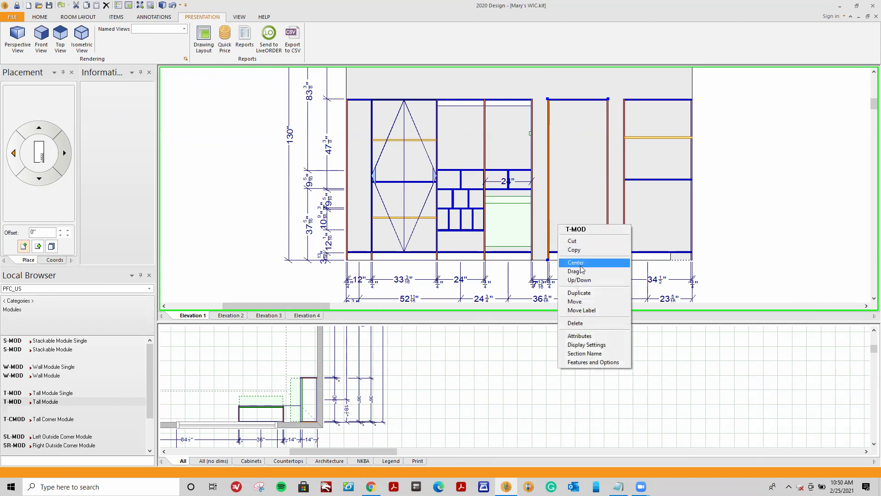
{"action": "left_click", "coordinate": [593, 338]}
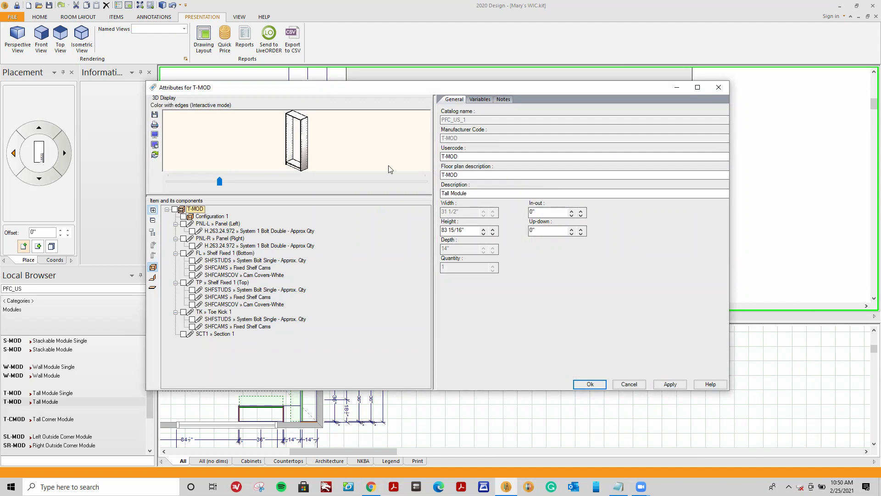
{"action": "left_click", "coordinate": [481, 100]}
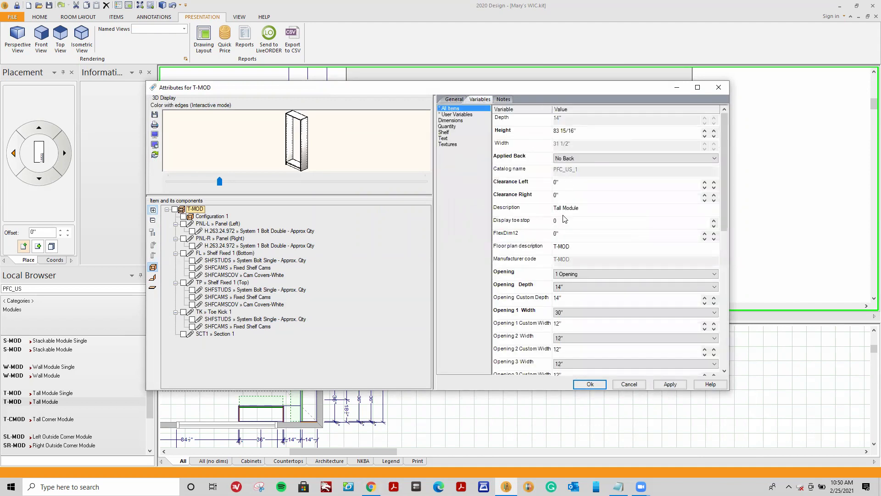
{"action": "left_click", "coordinate": [714, 286]}
{"action": "left_click", "coordinate": [707, 318]}
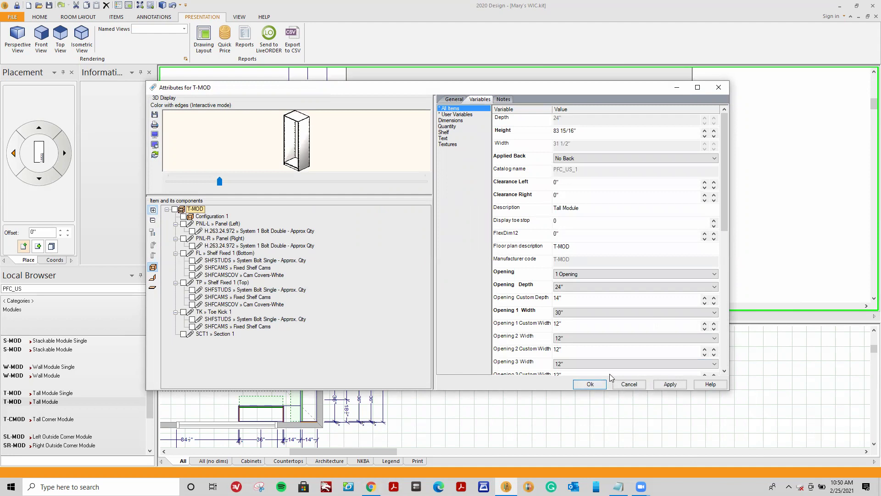
{"action": "left_click", "coordinate": [590, 384]}
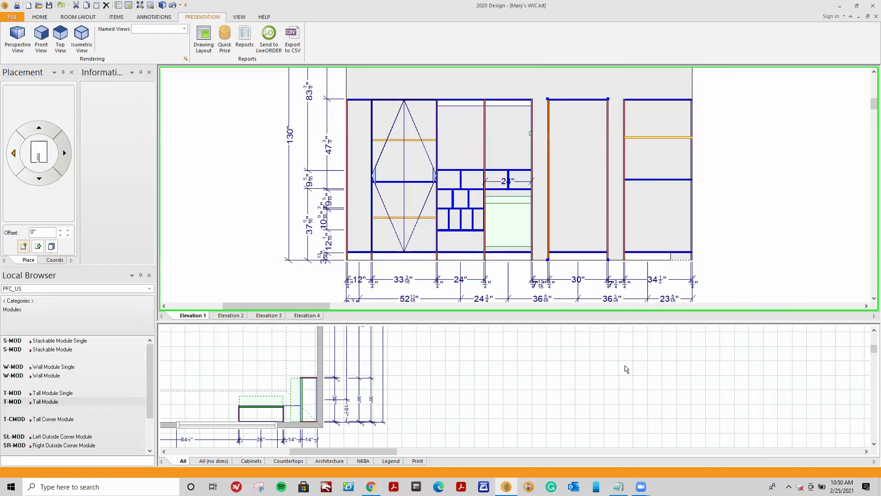
Check the deeper tall module in the floor plan and place a Shelf Fixed (SHFF) in its upper part in Elevation 1
{"action": "left_click_drag", "start_coordinate": [302, 453], "coordinate": [256, 453]}
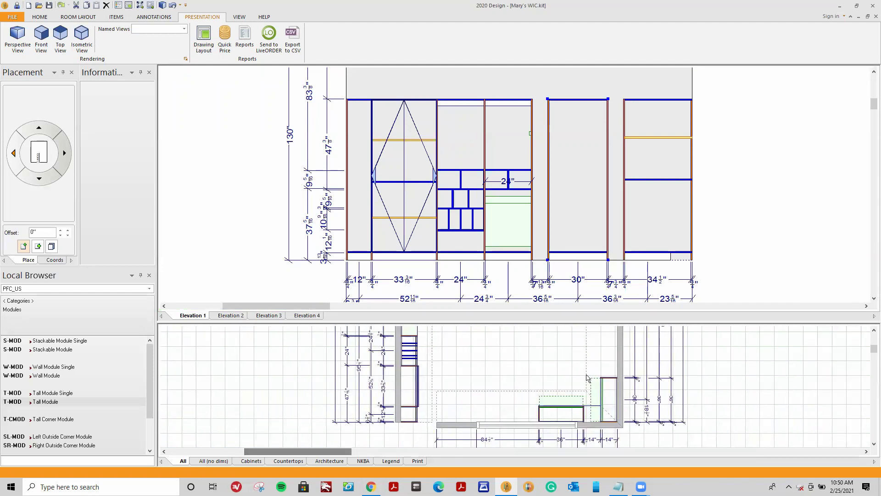
{"action": "scroll", "coordinate": [869, 346], "scroll_direction": "up", "scroll_amount": 3}
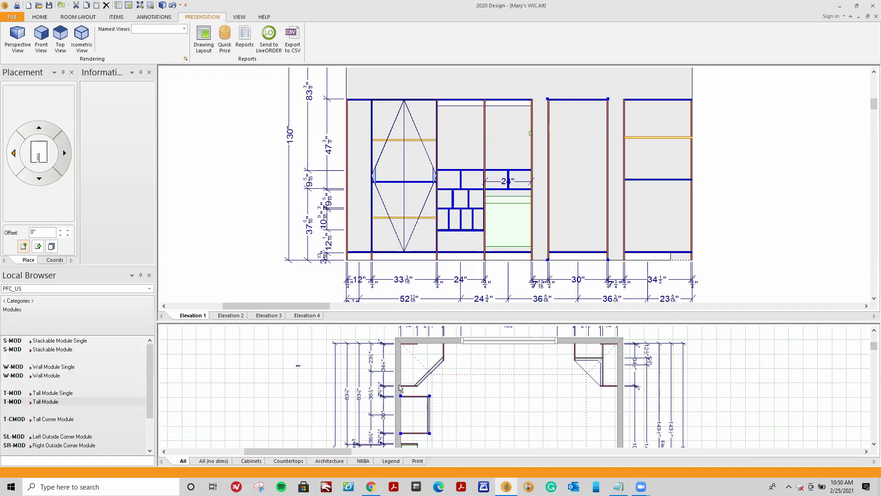
{"action": "left_click", "coordinate": [28, 301]}
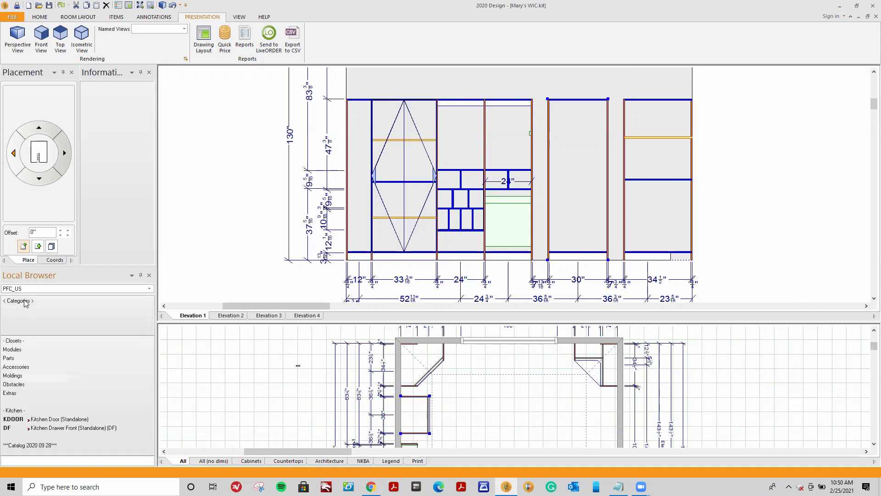
{"action": "left_click", "coordinate": [21, 358]}
{"action": "left_click", "coordinate": [19, 350]}
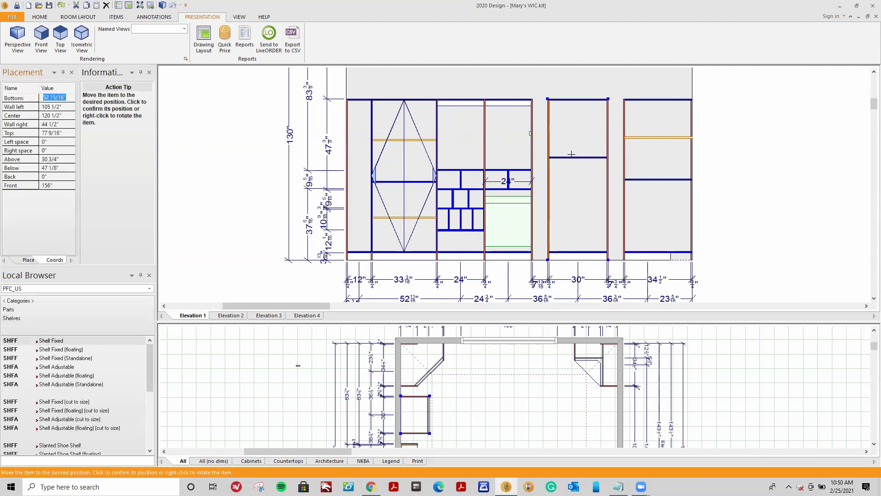
{"action": "left_click", "coordinate": [579, 132]}
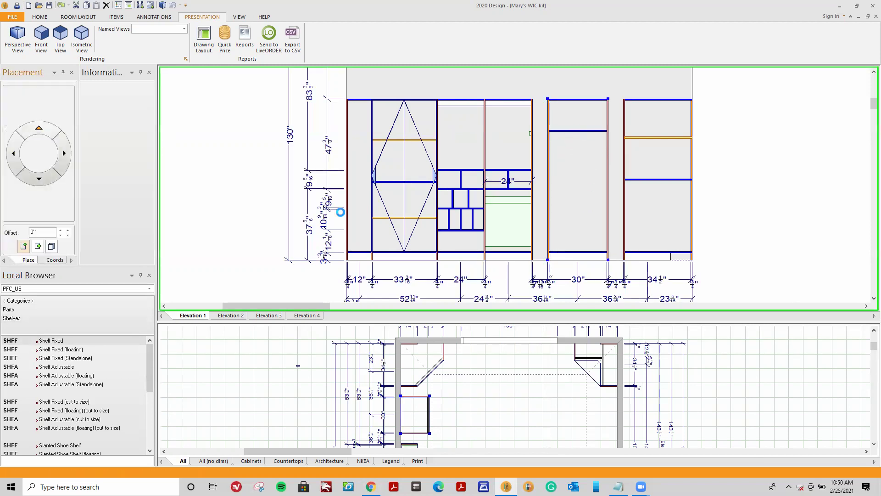
Place a Closet Rod (CR) just beneath the fixed shelf in the 30-inch tall module
{"action": "left_click", "coordinate": [23, 301]}
{"action": "left_click", "coordinate": [22, 367]}
{"action": "left_click", "coordinate": [21, 386]}
{"action": "left_click", "coordinate": [30, 341]}
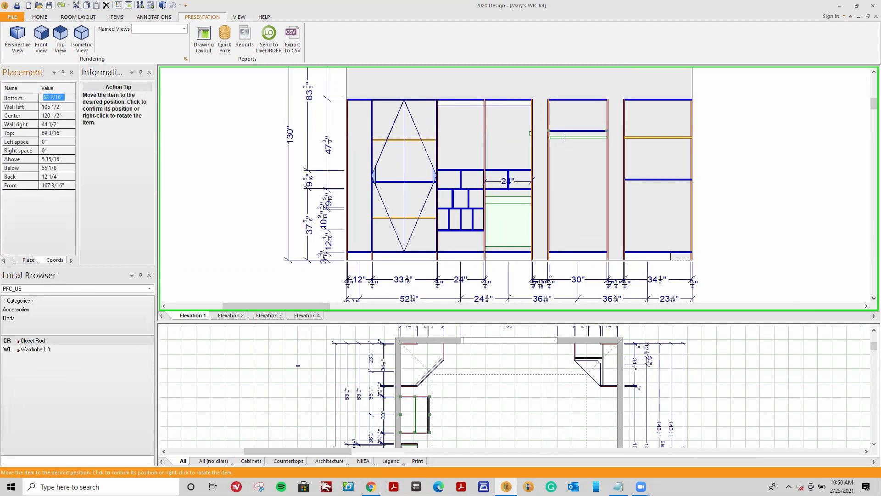
{"action": "left_click", "coordinate": [564, 137]}
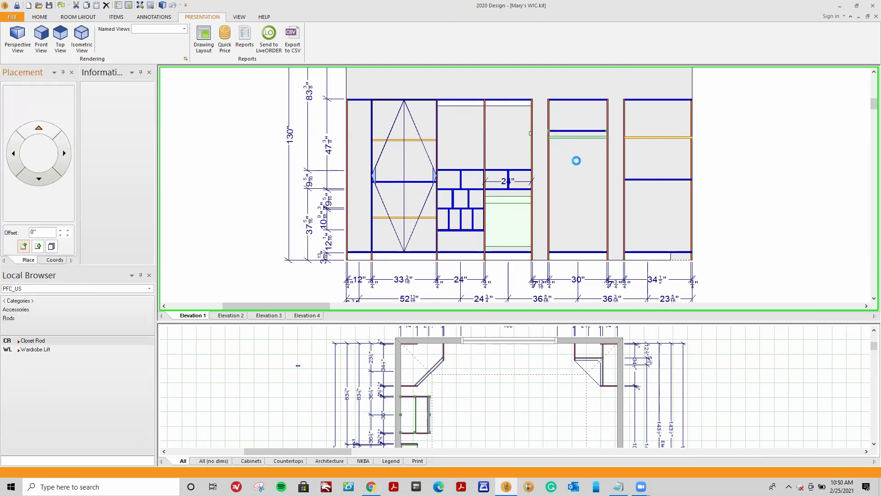
Cover the 30-inch tall module with full-height double doors using the CDOOR Door (Connect between fixed Shelves)
{"action": "left_click", "coordinate": [29, 301]}
{"action": "left_click", "coordinate": [17, 366]}
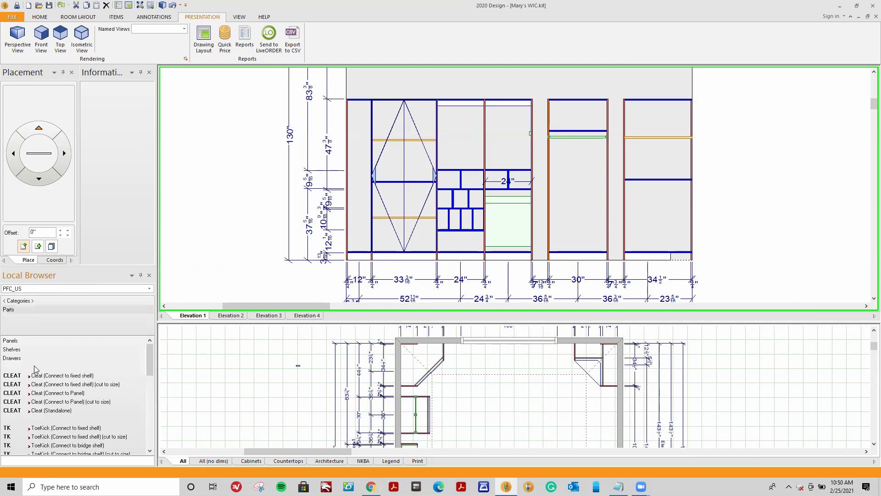
{"action": "left_click_drag", "start_coordinate": [145, 352], "coordinate": [144, 414]}
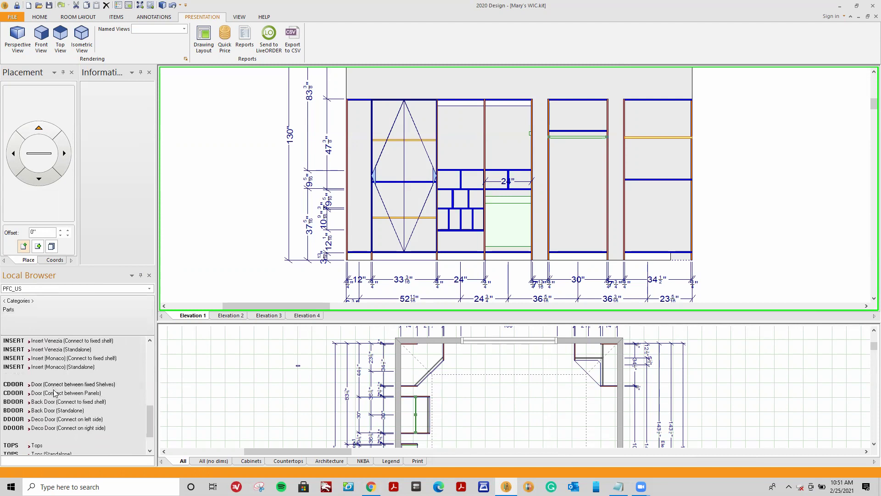
{"action": "mouse_move", "coordinate": [58, 387]}
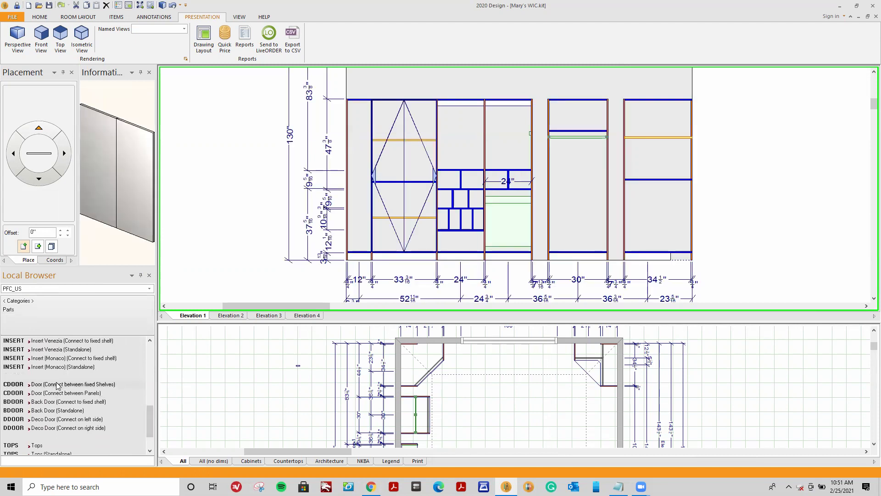
{"action": "left_click", "coordinate": [58, 386]}
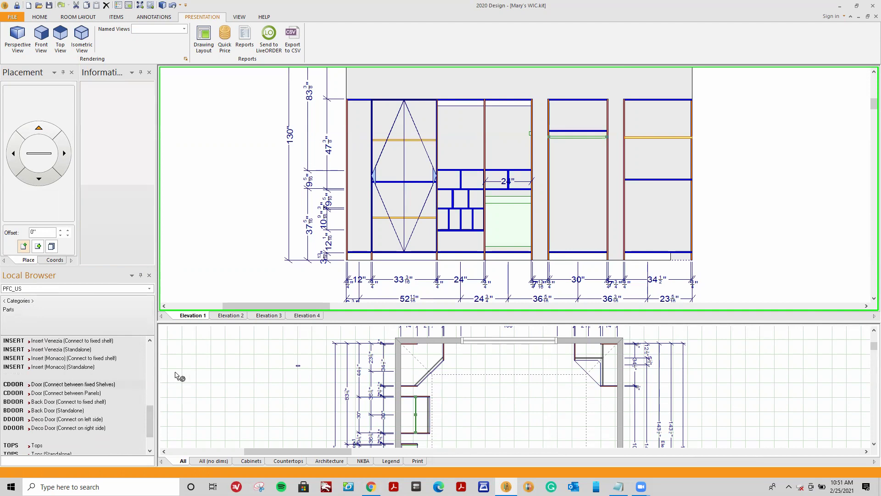
{"action": "left_click", "coordinate": [564, 164]}
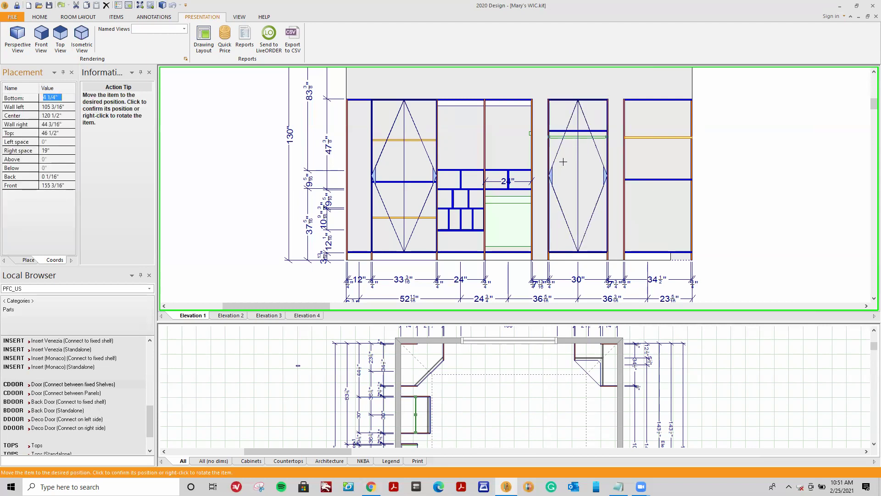
{"action": "left_click", "coordinate": [563, 161]}
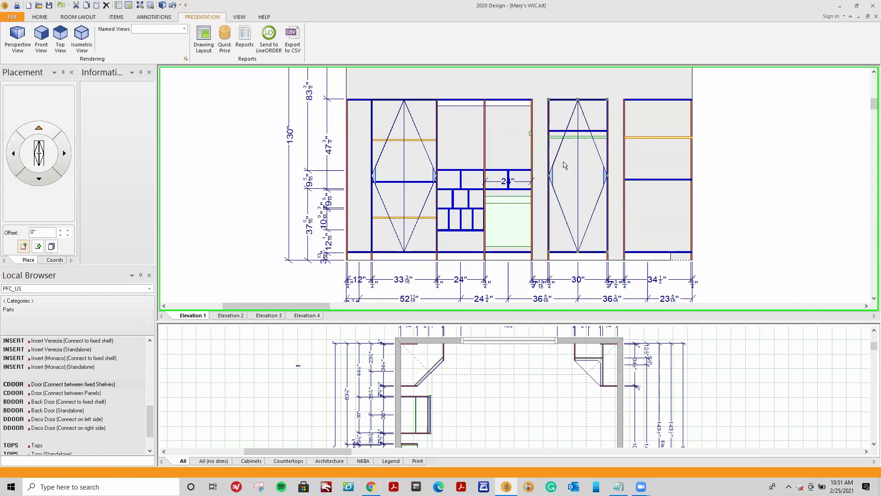